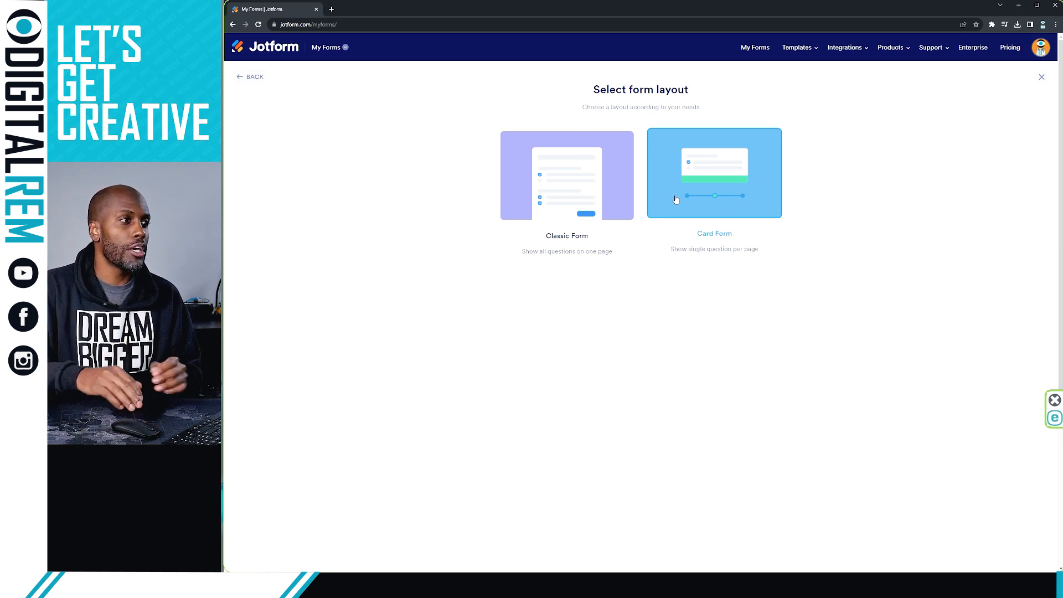
# Step: Start a new blank Classic Form with all questions on one page
pyautogui.click(597, 195)
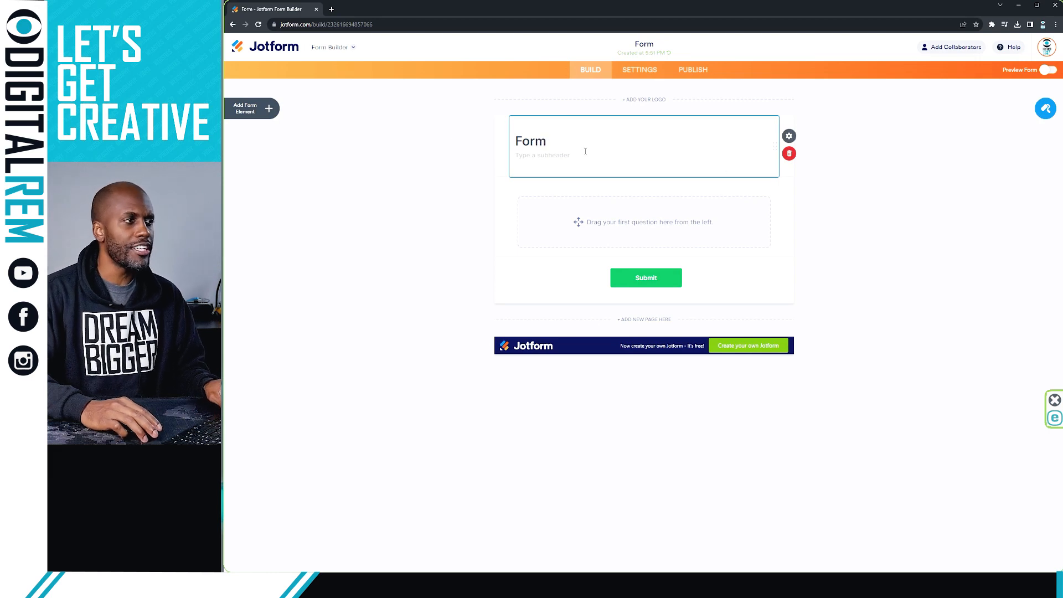
# Step: Retitle the form heading from 'Form' to 'You Favorite Comedy'
pyautogui.doubleClick(546, 139)
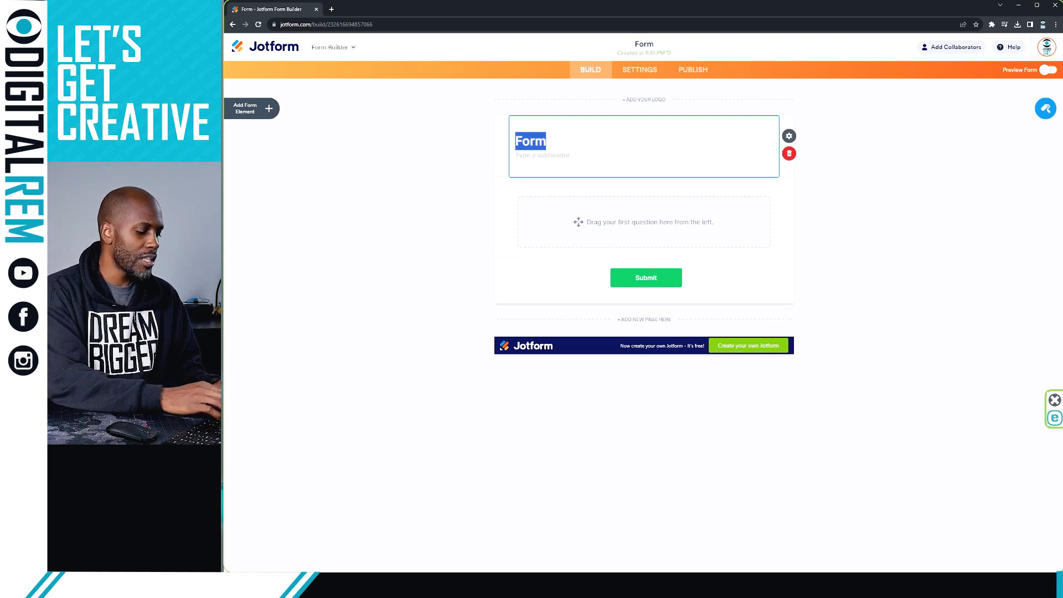
pyautogui.write('C')
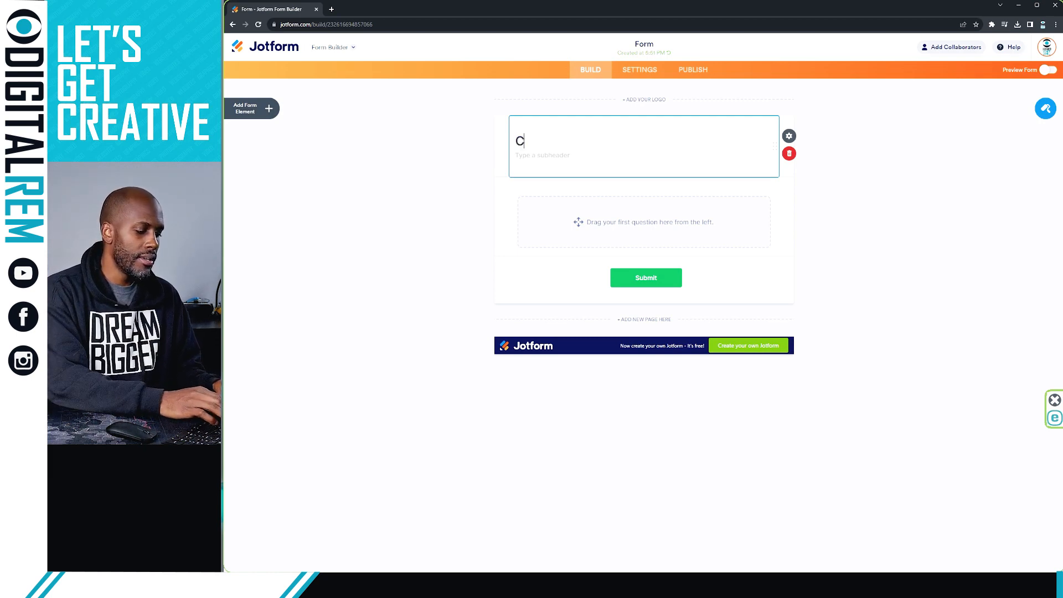
pyautogui.write('Omd')
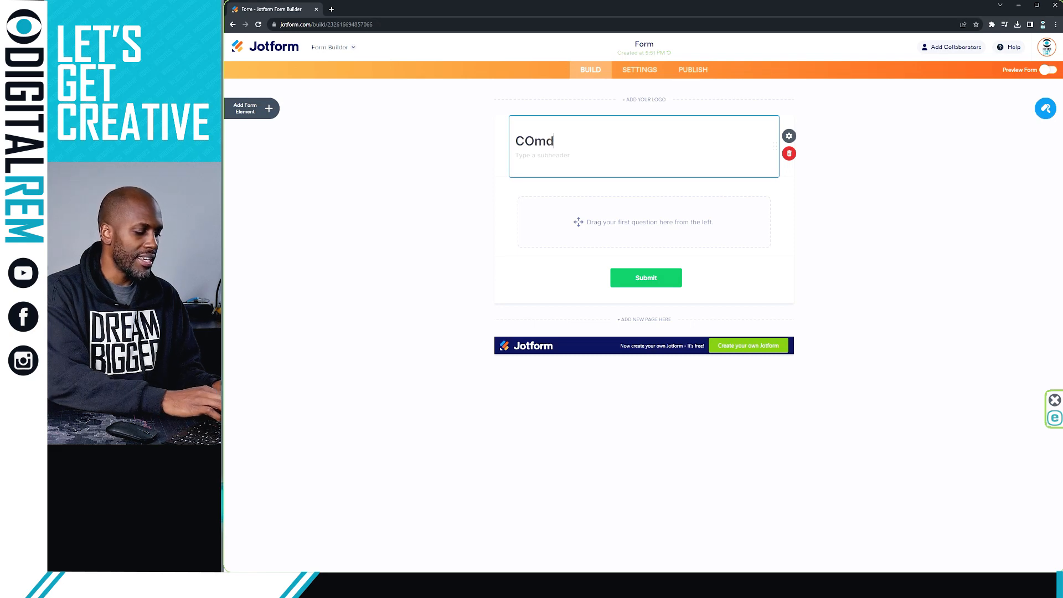
pyautogui.press('BackSpace')
pyautogui.press('BackSpace')
pyautogui.press('BackSpace')
pyautogui.write('om')
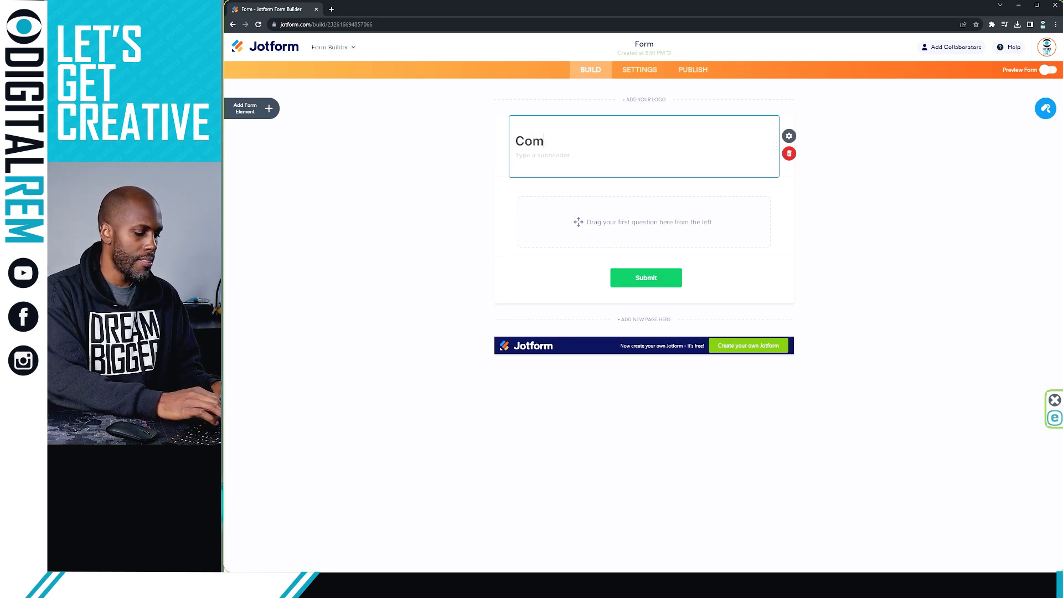
pyautogui.write('edy Show')
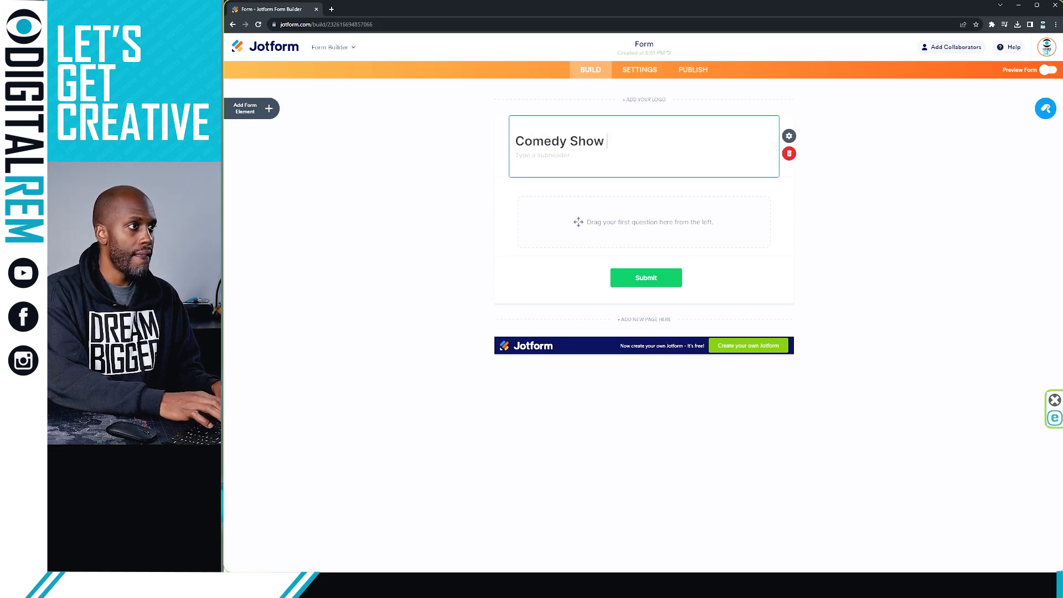
pyautogui.press('BackSpace')
pyautogui.press('BackSpace')
pyautogui.press('BackSpace')
pyautogui.press('BackSpace')
pyautogui.press('BackSpace')
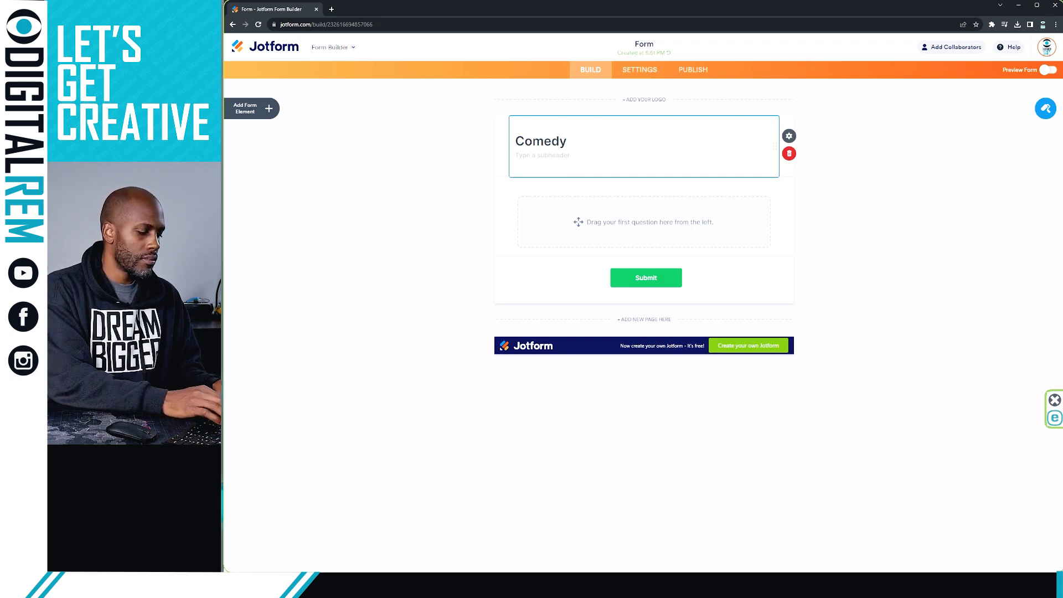
pyautogui.press('Home')
pyautogui.write('You Favor')
pyautogui.press('BackSpace')
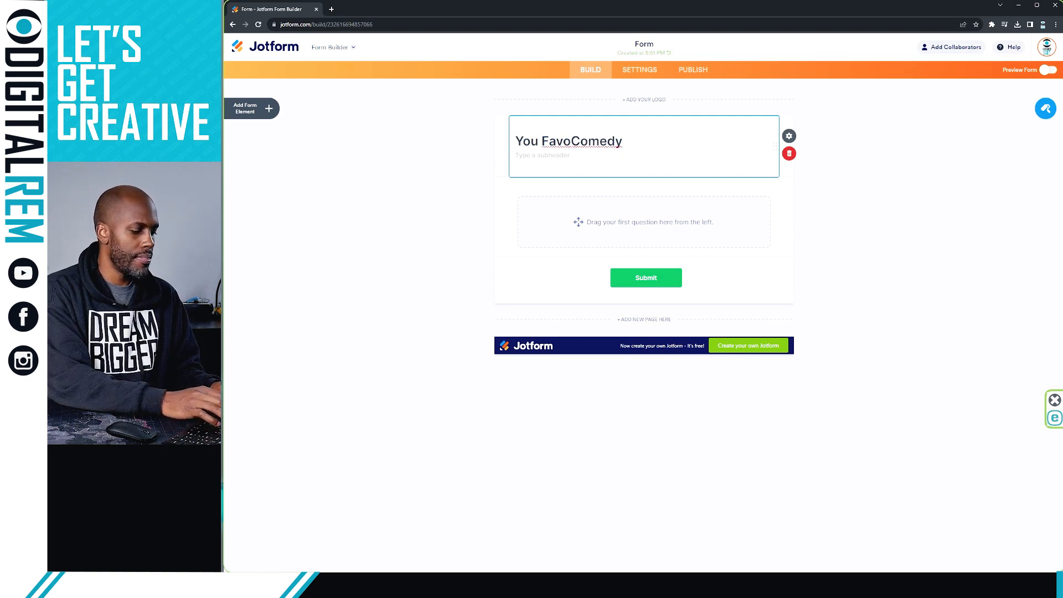
pyautogui.write('rite')
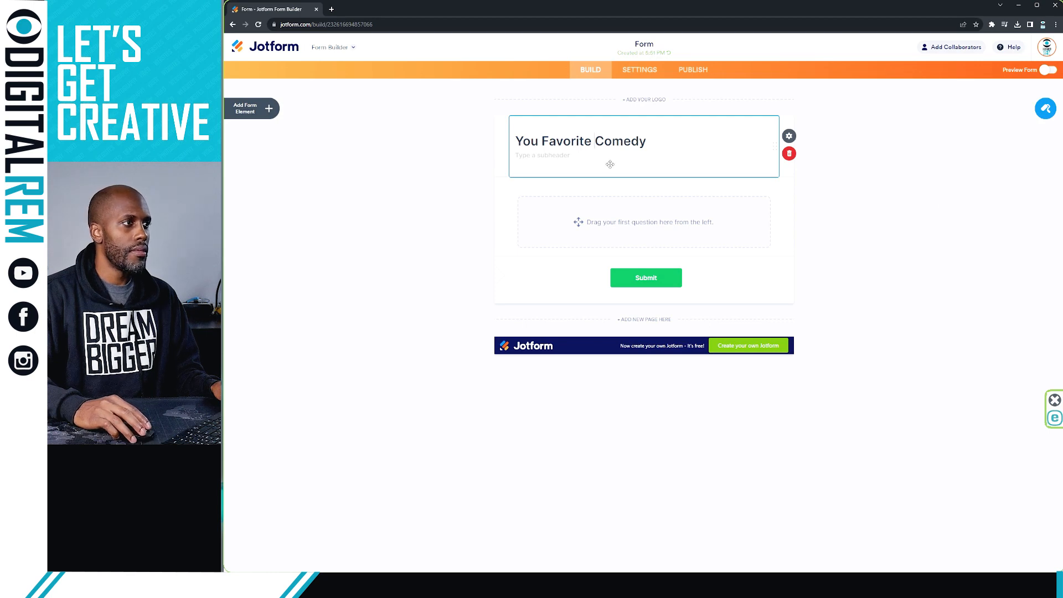
# Step: Add the subheader 'Lets Get Creative' beneath the heading
pyautogui.click(569, 157)
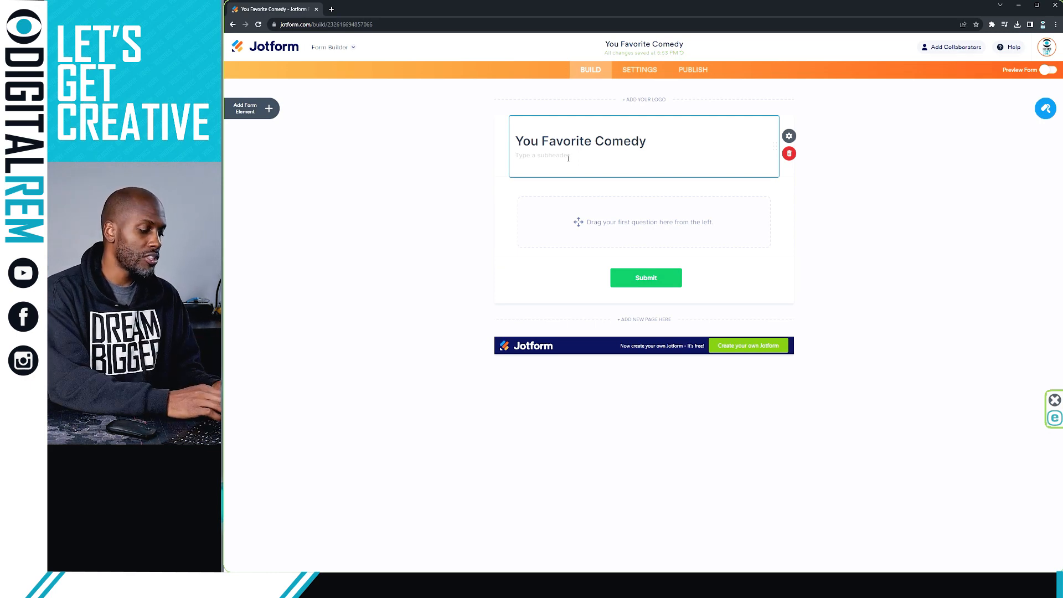
pyautogui.write('Lets')
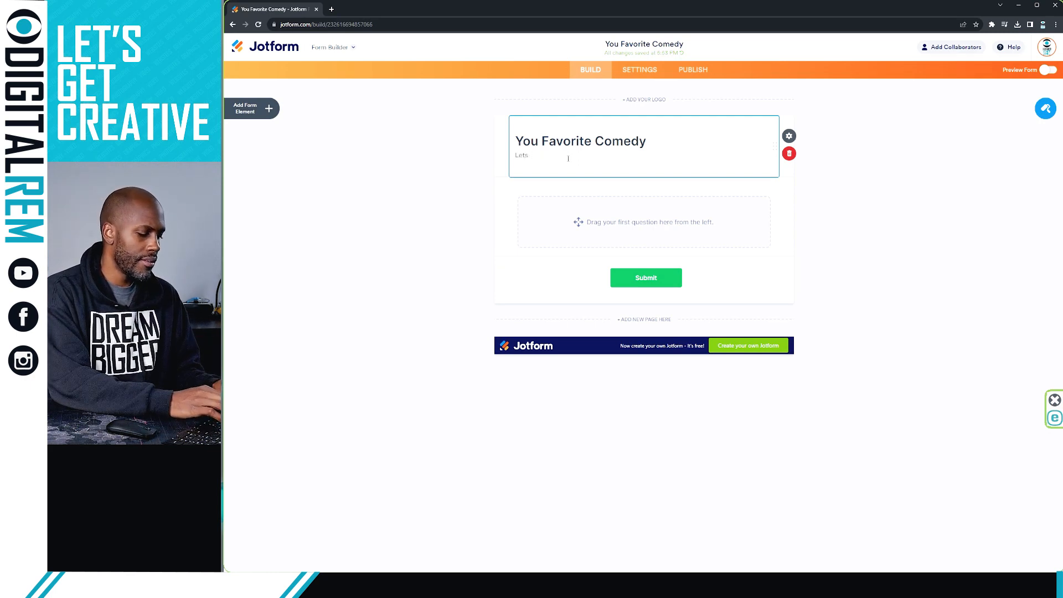
pyautogui.write(' Get')
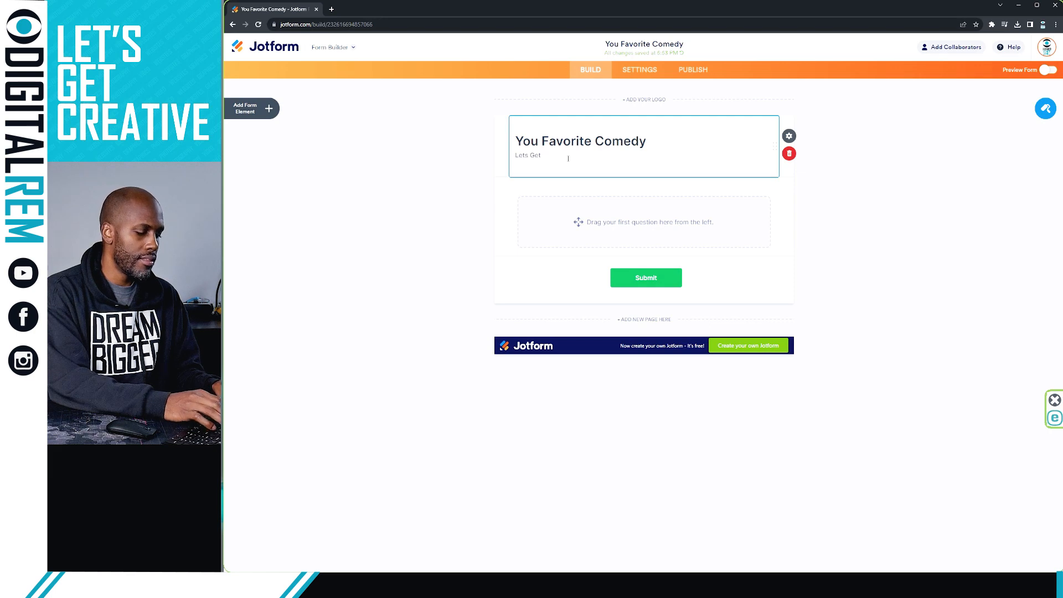
pyautogui.write(' Creati')
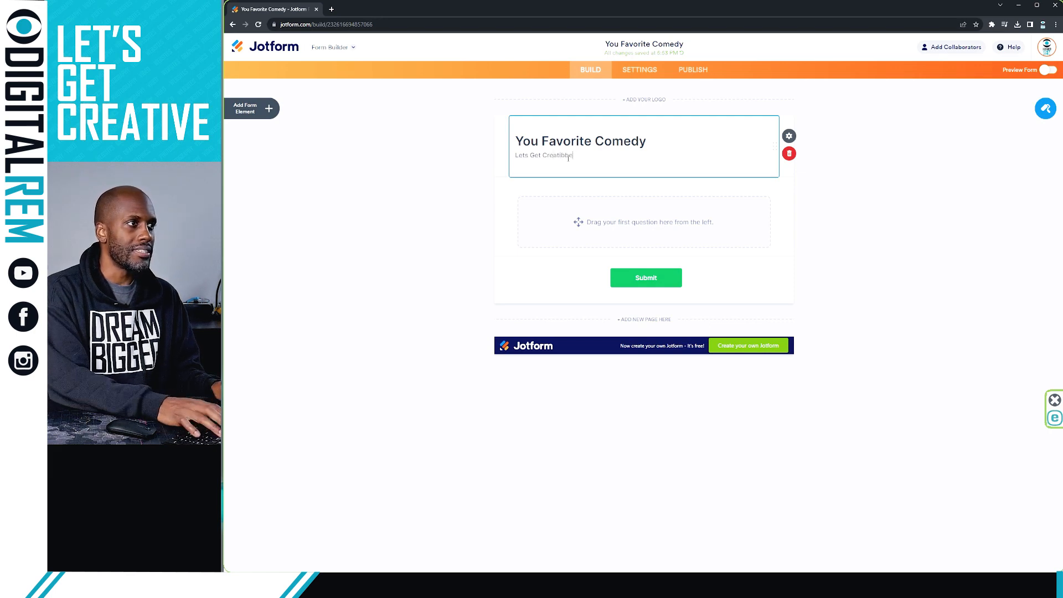
pyautogui.write('ve')
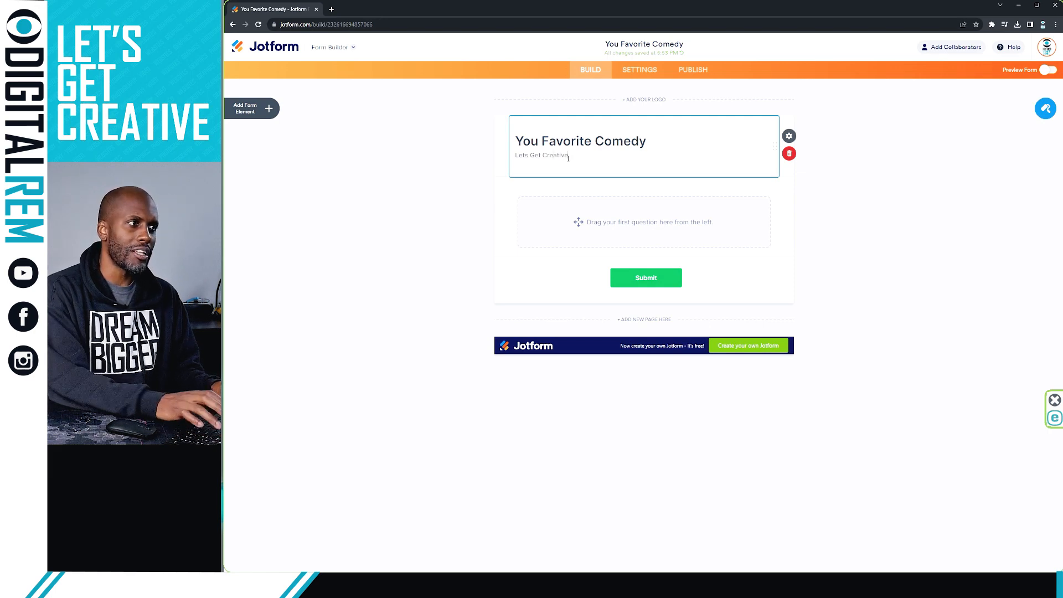
pyautogui.click(896, 216)
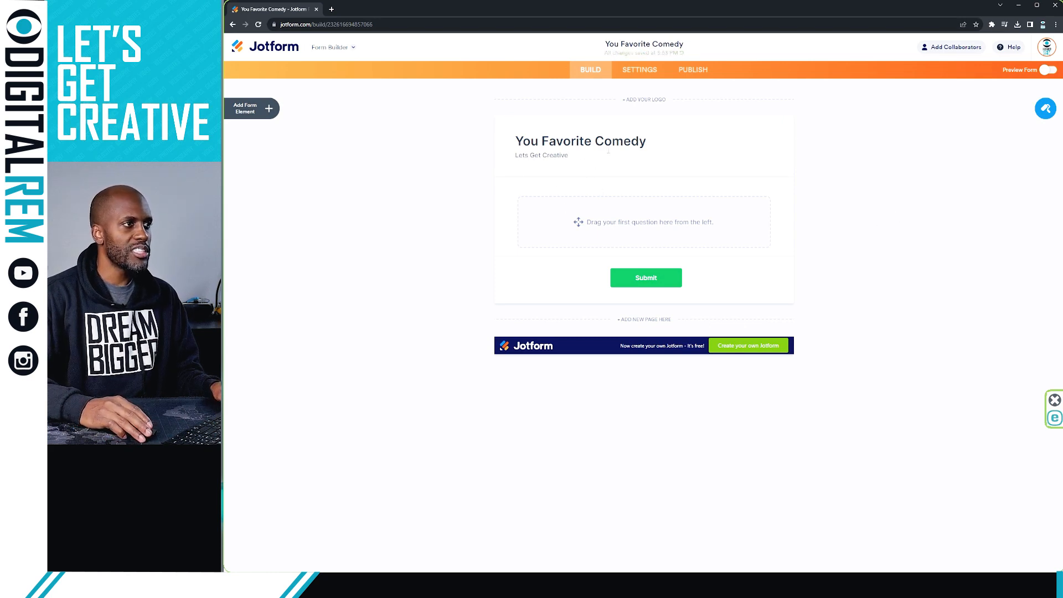
pyautogui.click(1044, 70)
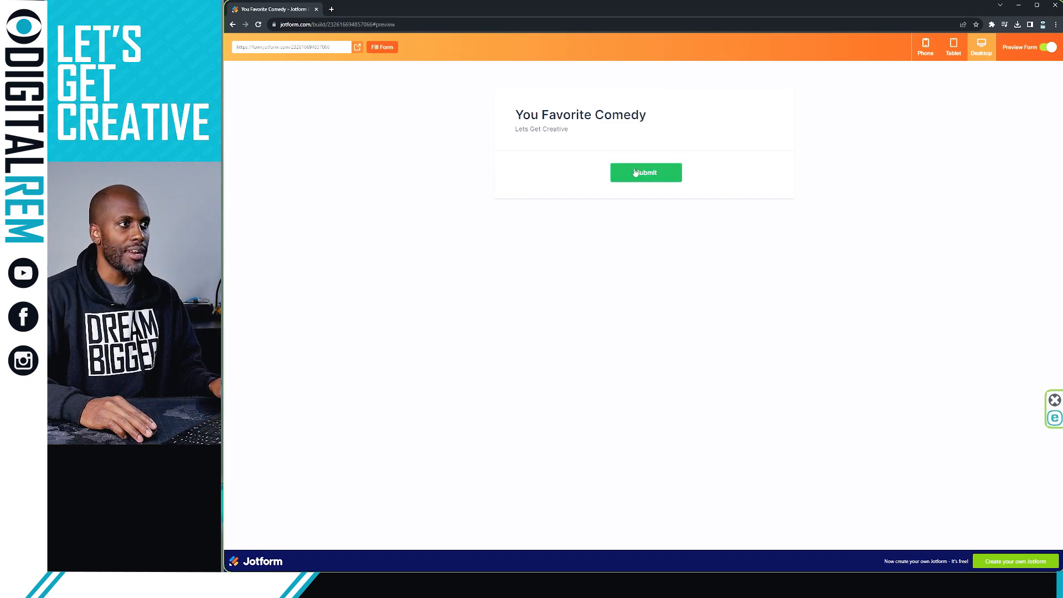
pyautogui.click(954, 48)
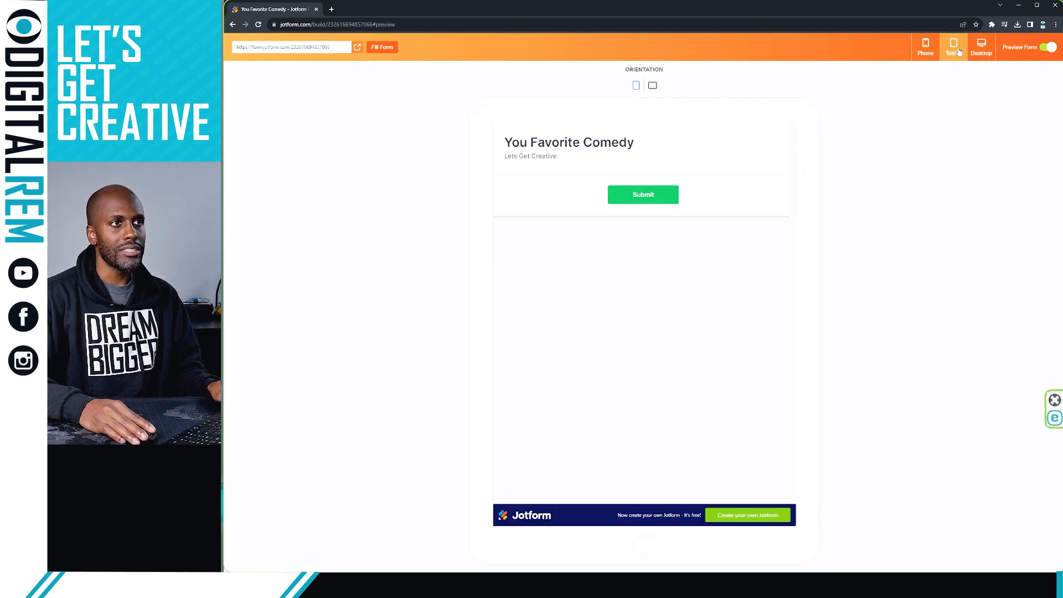
pyautogui.click(924, 50)
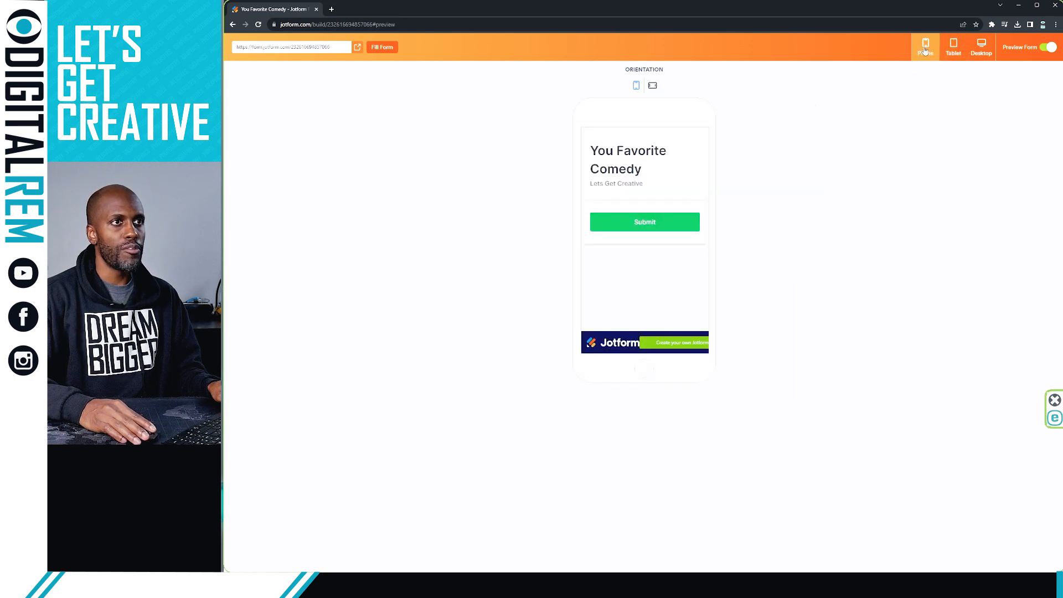
pyautogui.click(1048, 47)
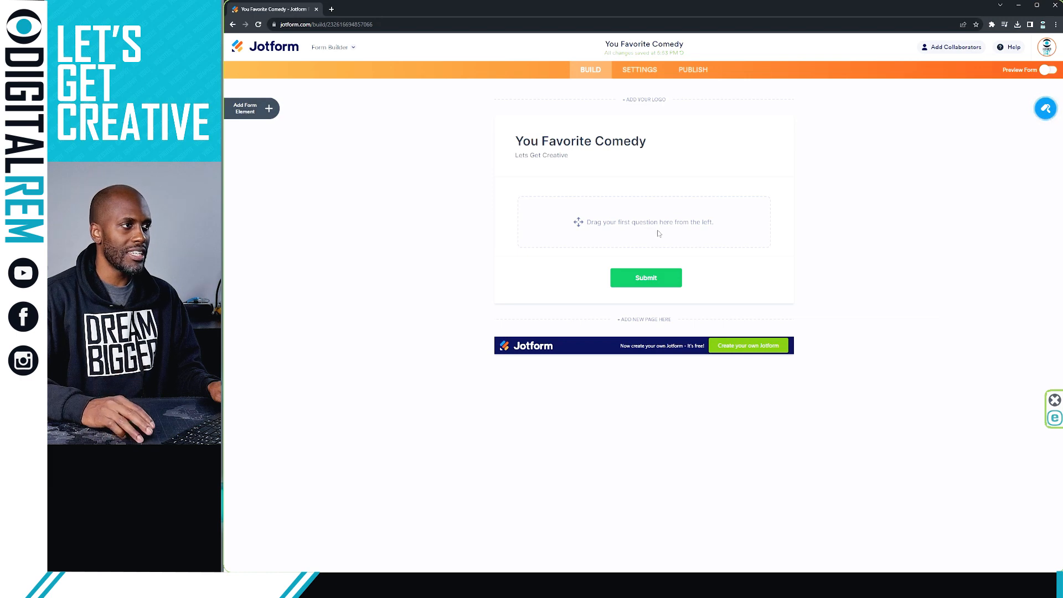
# Step: Change the form title to 'You Favorite Comedian'
pyautogui.click(640, 142)
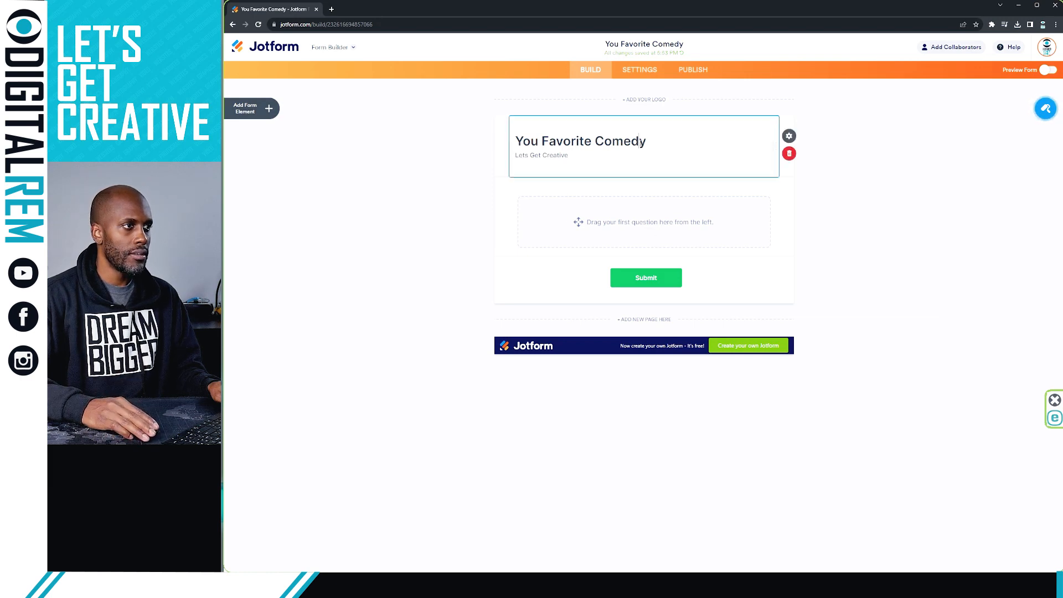
pyautogui.doubleClick(636, 141)
pyautogui.click(648, 142)
pyautogui.press('BackSpace')
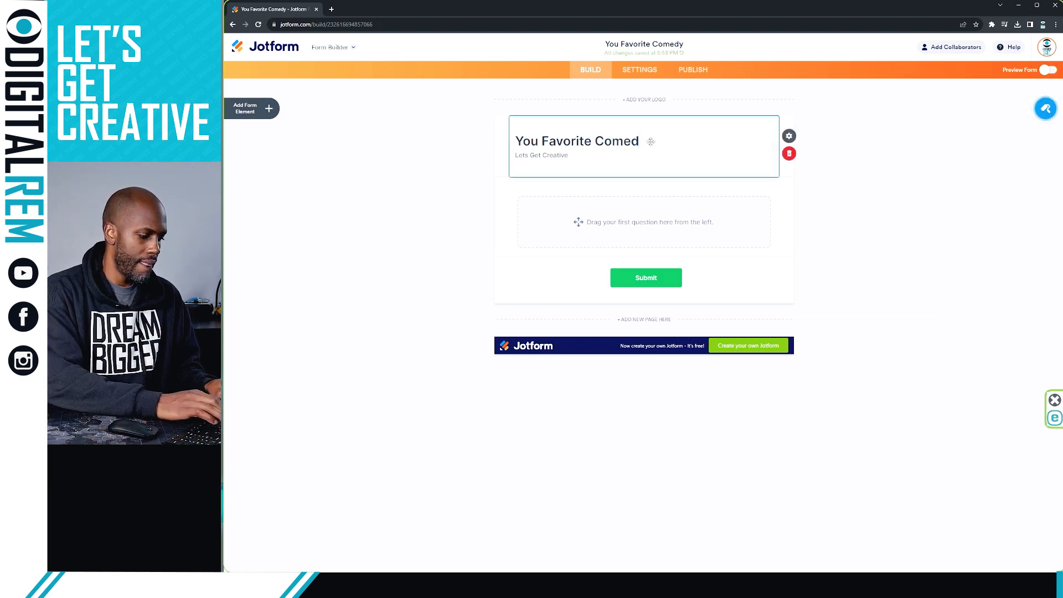
pyautogui.write('ian')
pyautogui.click(885, 234)
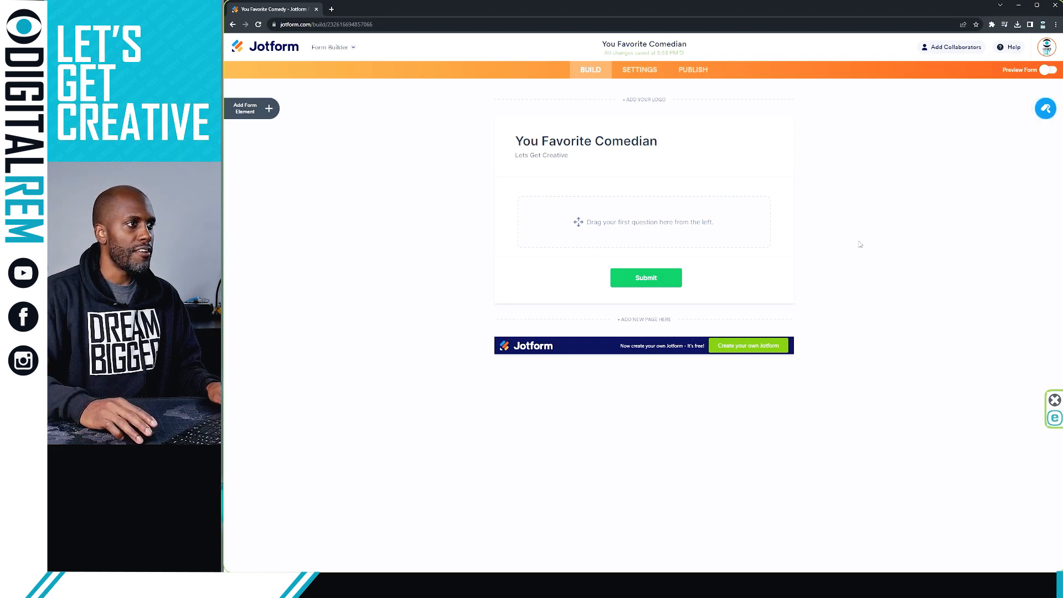
# Step: Bring up the Form Elements panel and browse the available elements
pyautogui.click(269, 109)
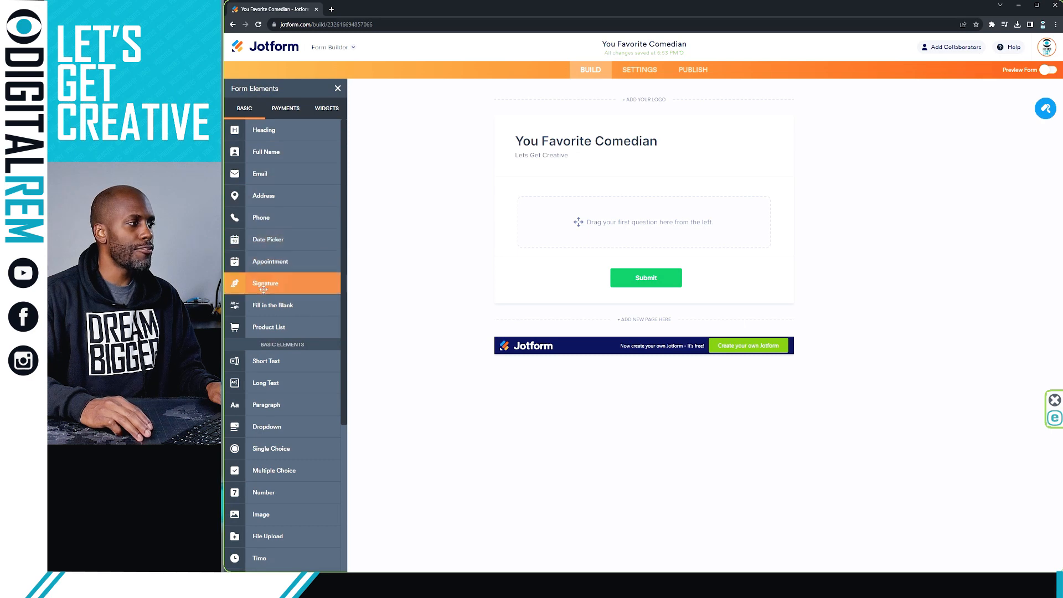
pyautogui.scroll(-2, 261, 303)
pyautogui.scroll(2, 260, 290)
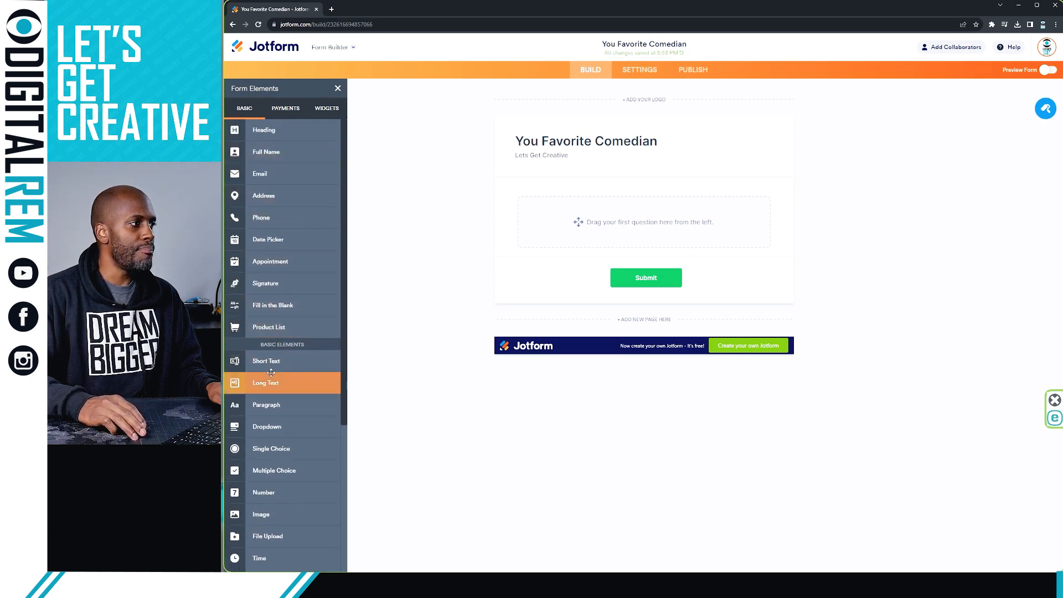
pyautogui.scroll(-5, 296, 349)
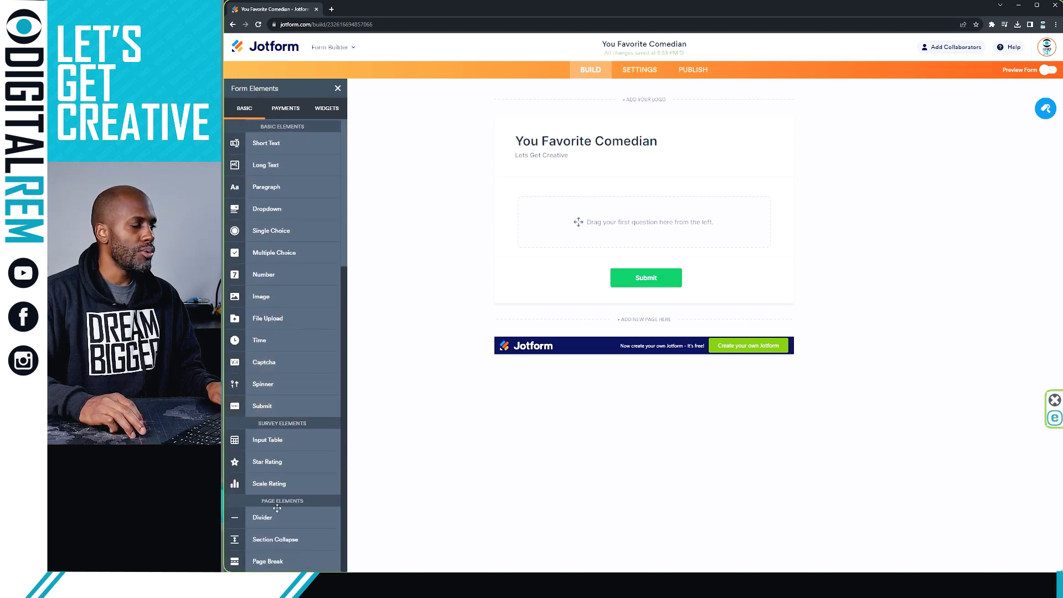
pyautogui.scroll(5, 283, 548)
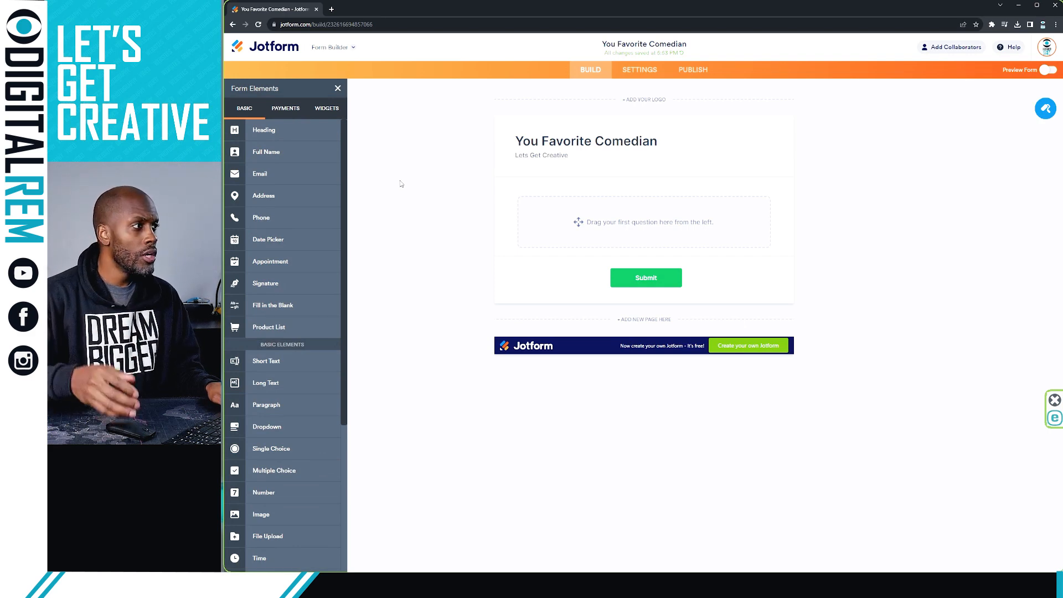
# Step: Add a Full Name field labelled 'What your name?'
pyautogui.click(266, 152)
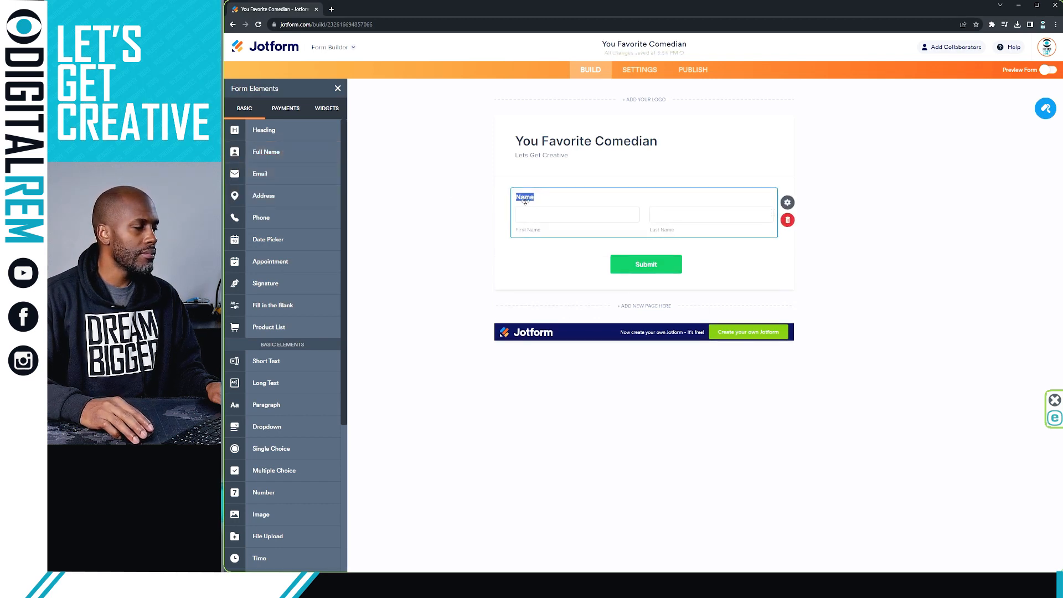
pyautogui.press('BackSpace')
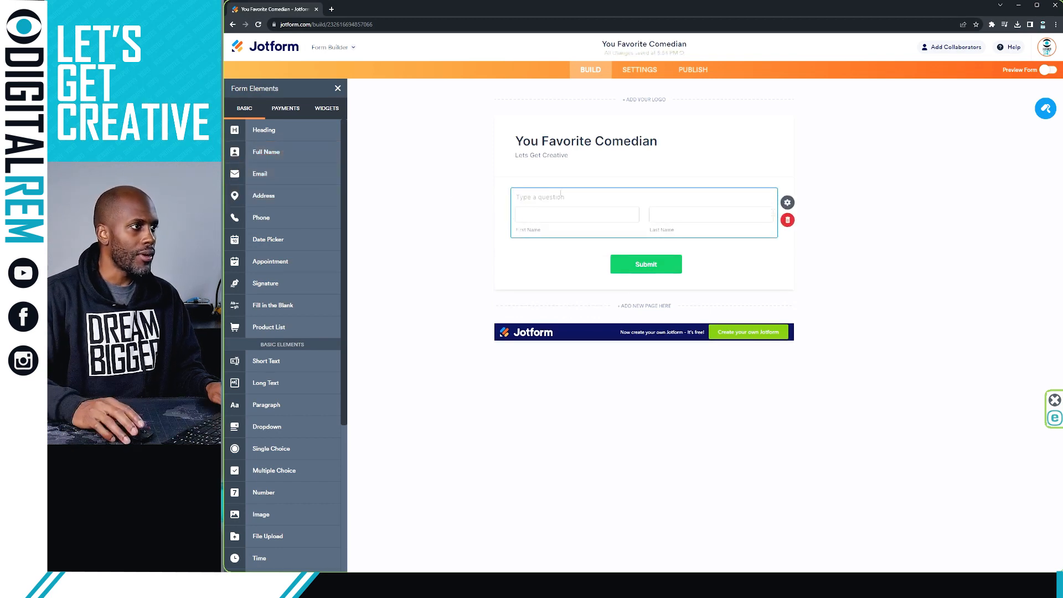
pyautogui.click(436, 250)
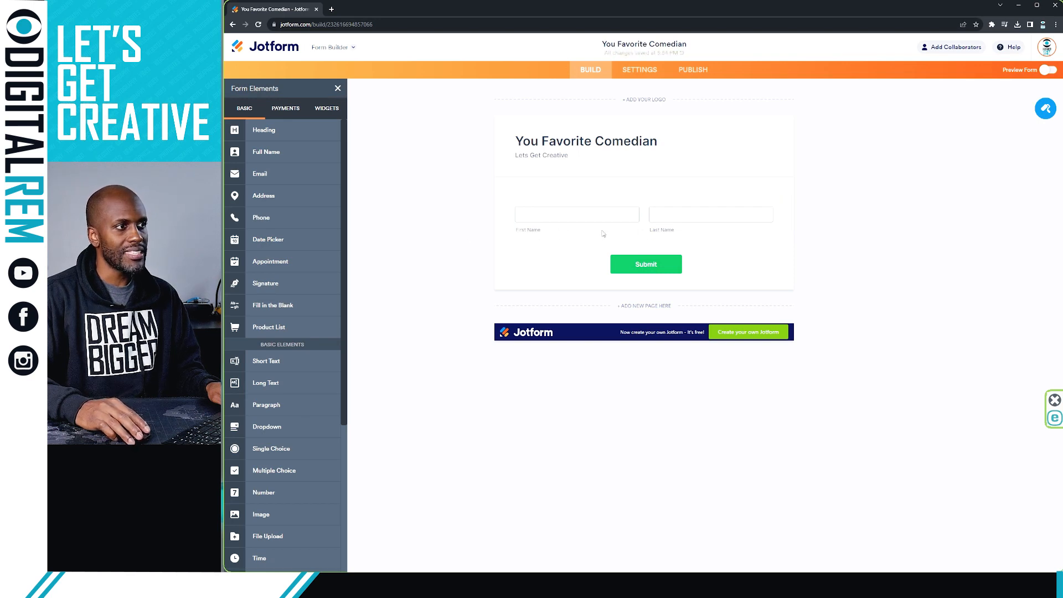
pyautogui.click(528, 198)
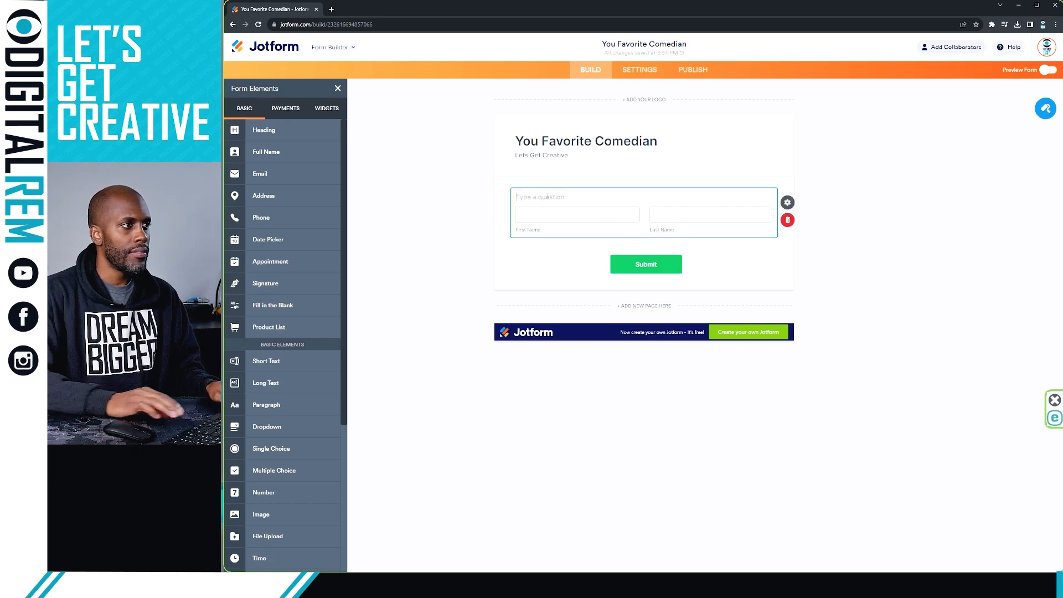
pyautogui.write('What your')
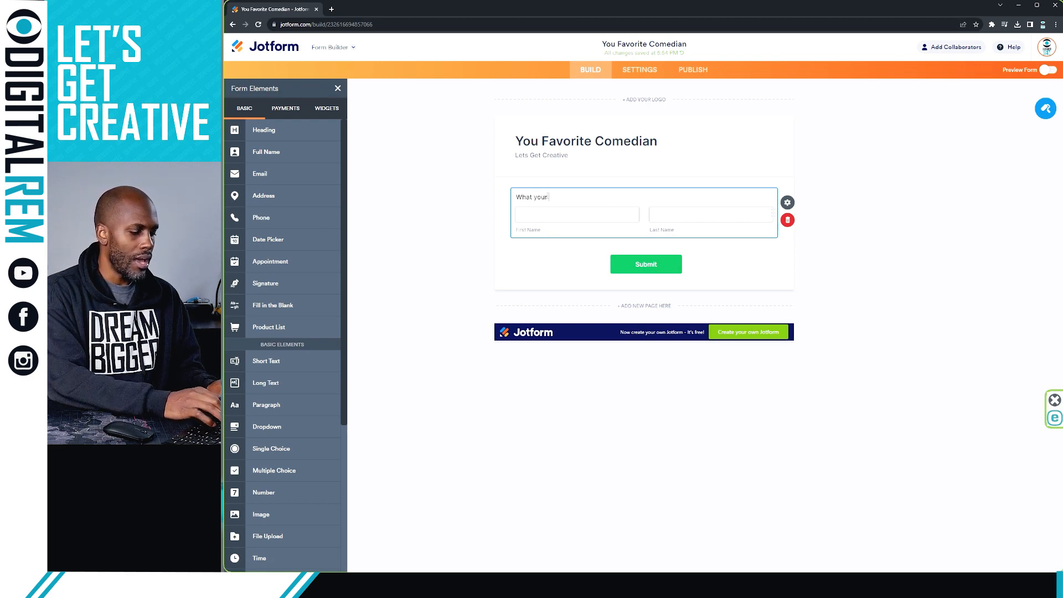
pyautogui.write(' name?')
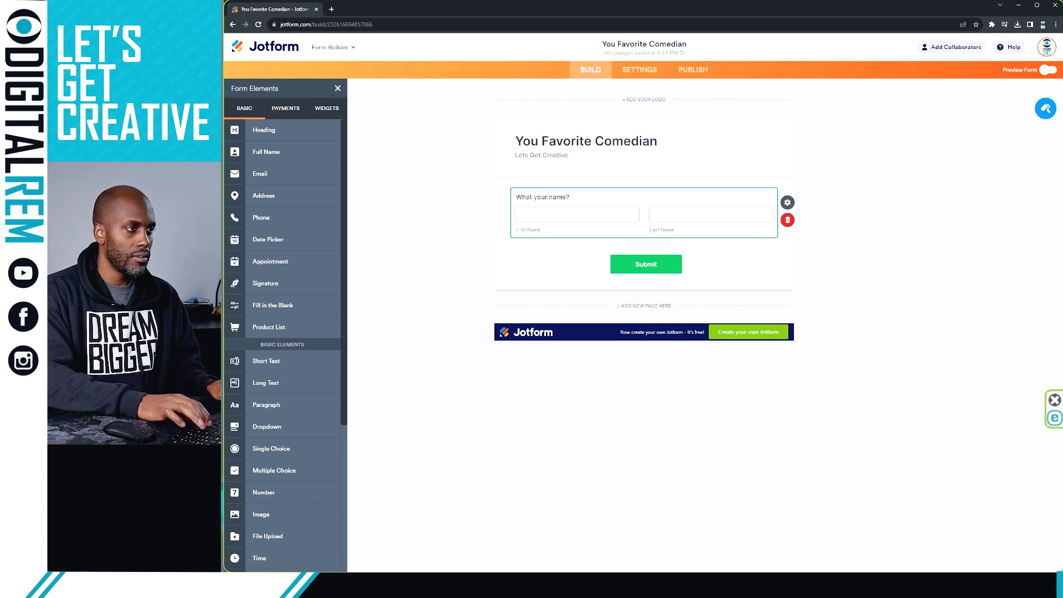
pyautogui.click(948, 201)
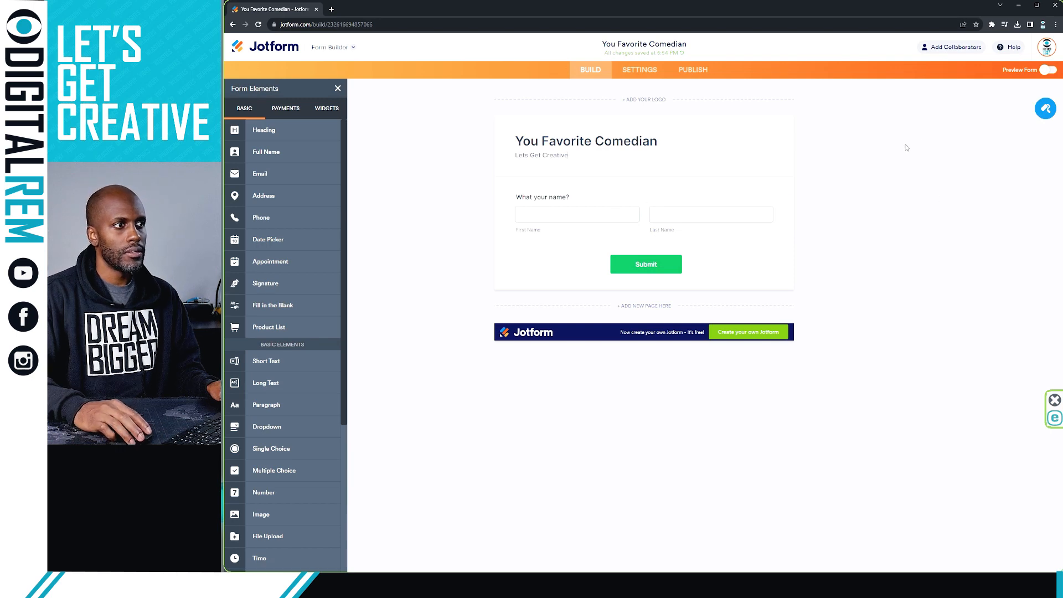
# Step: Preview the form at phone size, then clear the name field's question label
pyautogui.click(1031, 74)
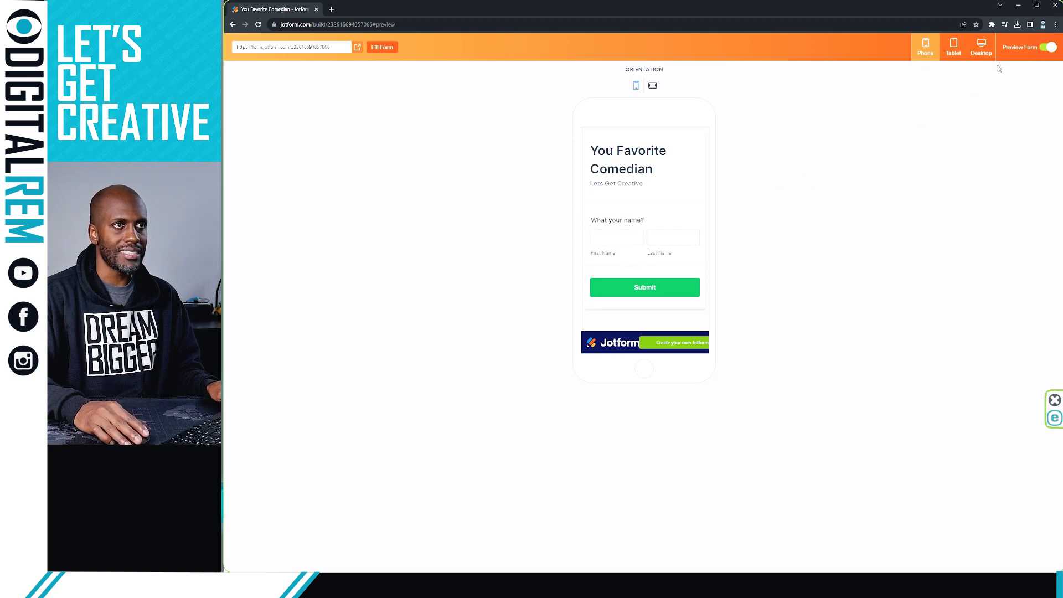
pyautogui.click(1047, 47)
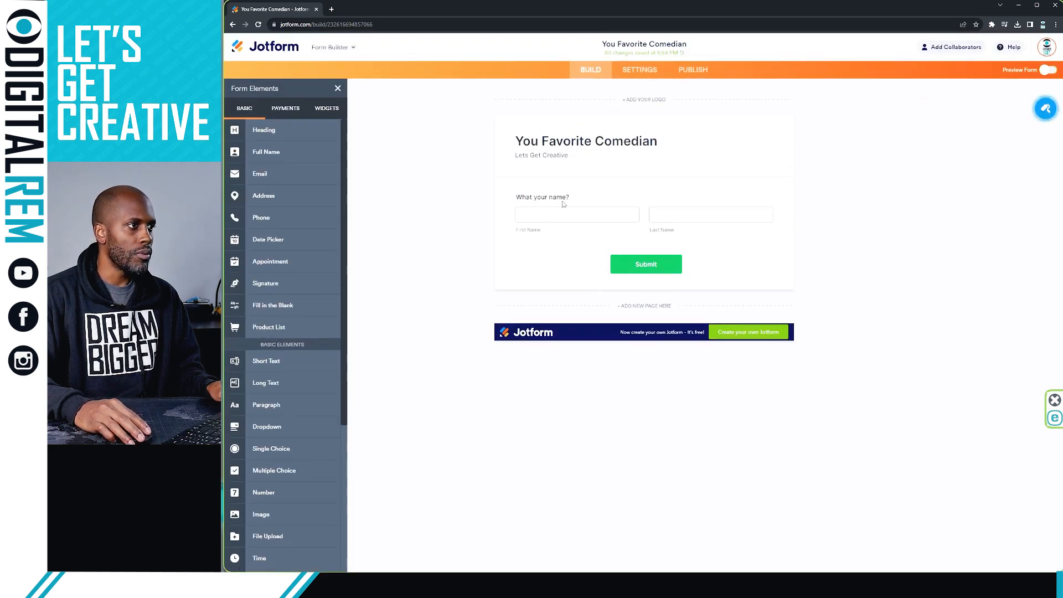
pyautogui.click(569, 199)
pyautogui.hotkey('ctrl', 'a')
pyautogui.press('BackSpace')
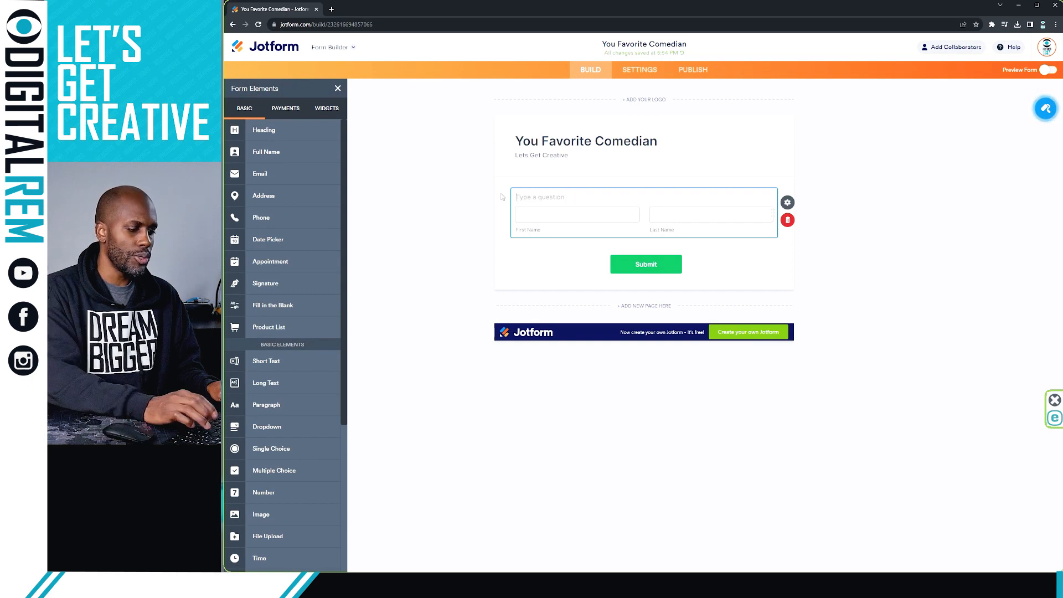
pyautogui.click(411, 190)
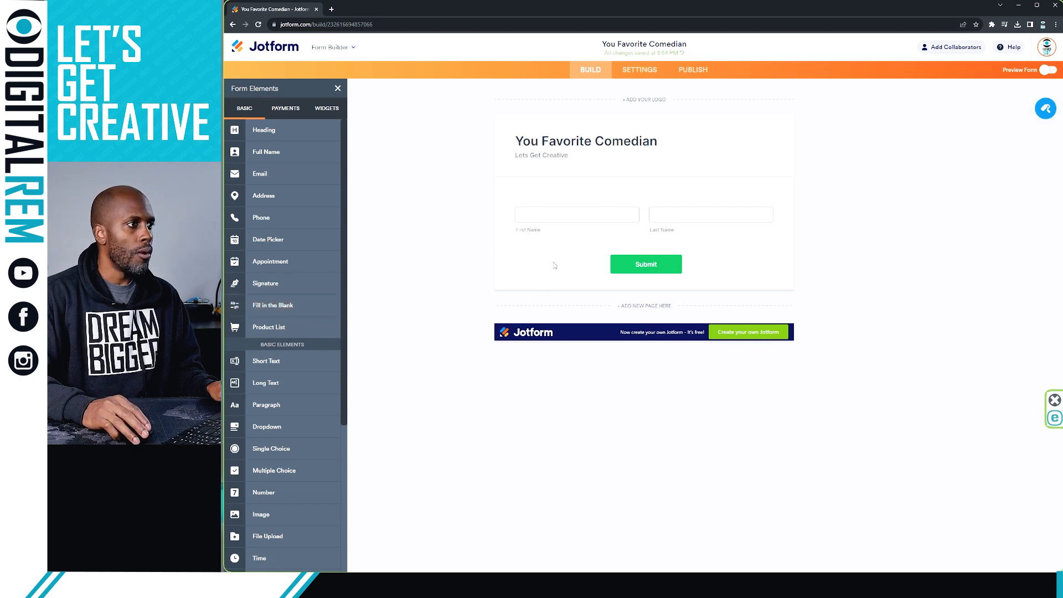
# Step: Add an Email field and a Phone Number field below the name boxes
pyautogui.click(278, 180)
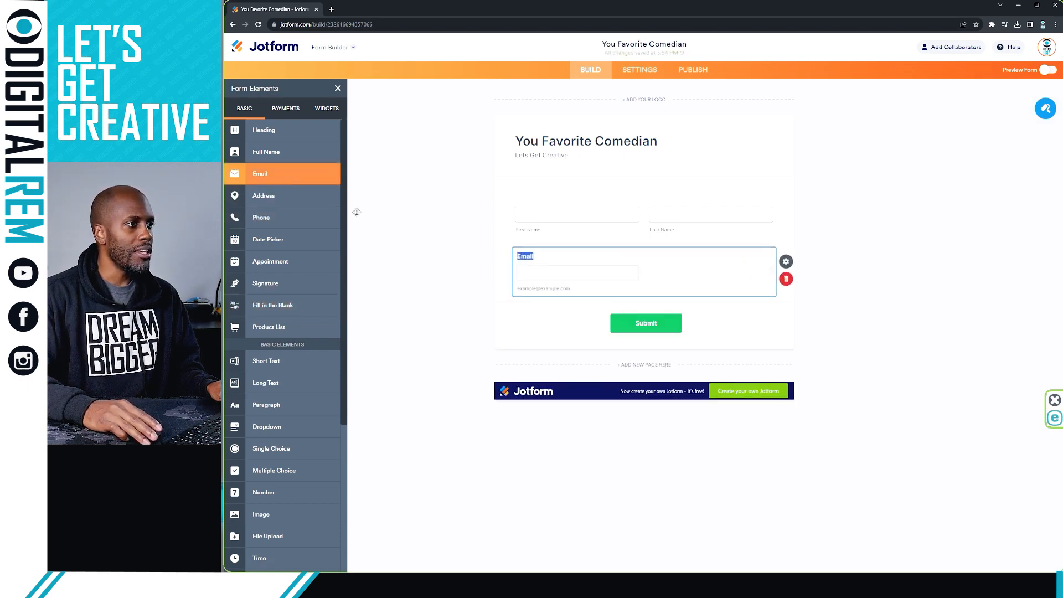
pyautogui.click(284, 218)
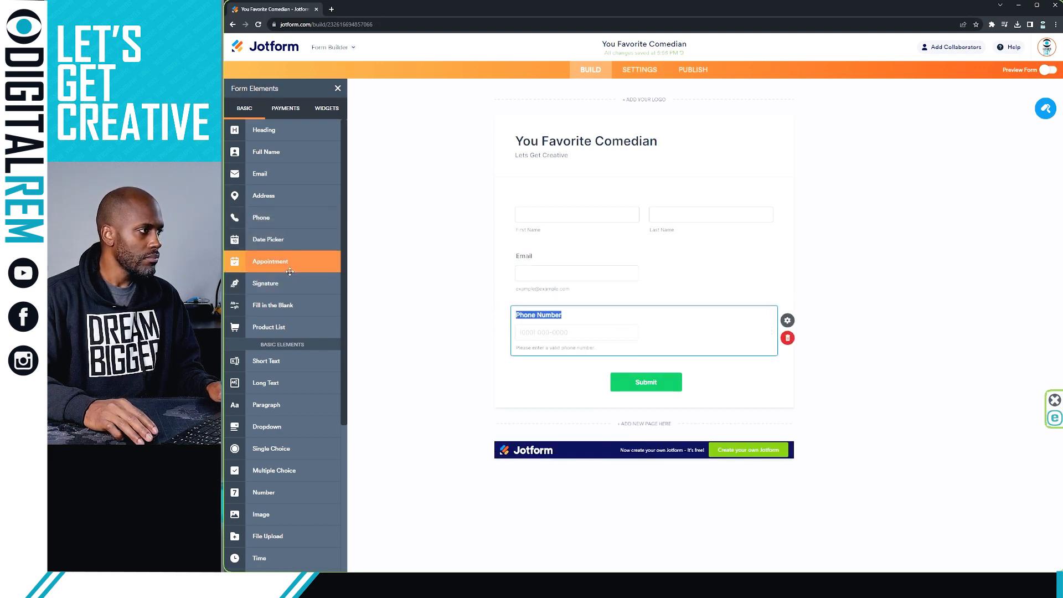
pyautogui.scroll(-1, 289, 284)
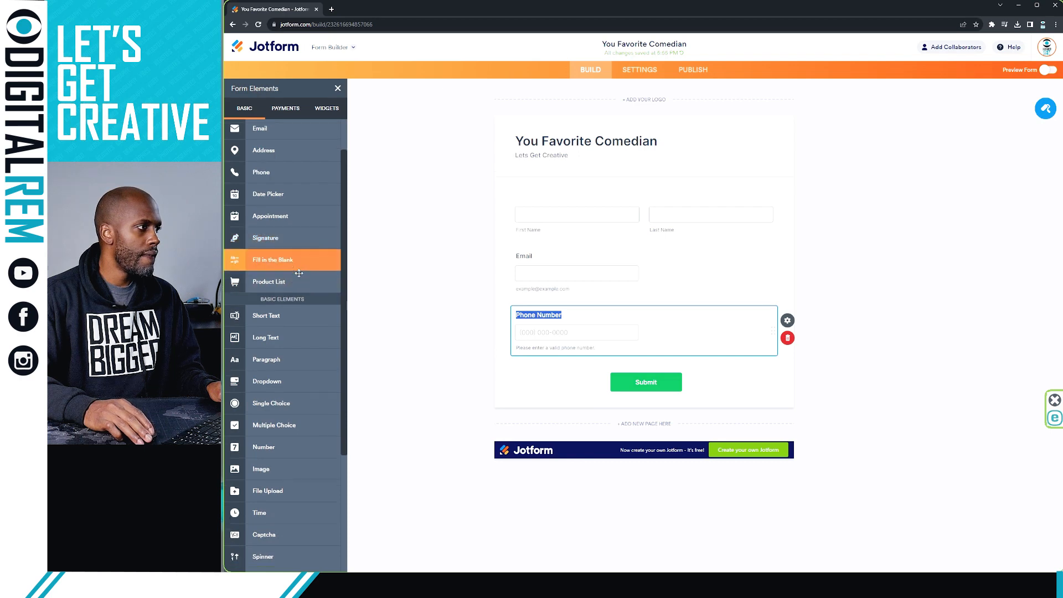
pyautogui.scroll(-1, 292, 266)
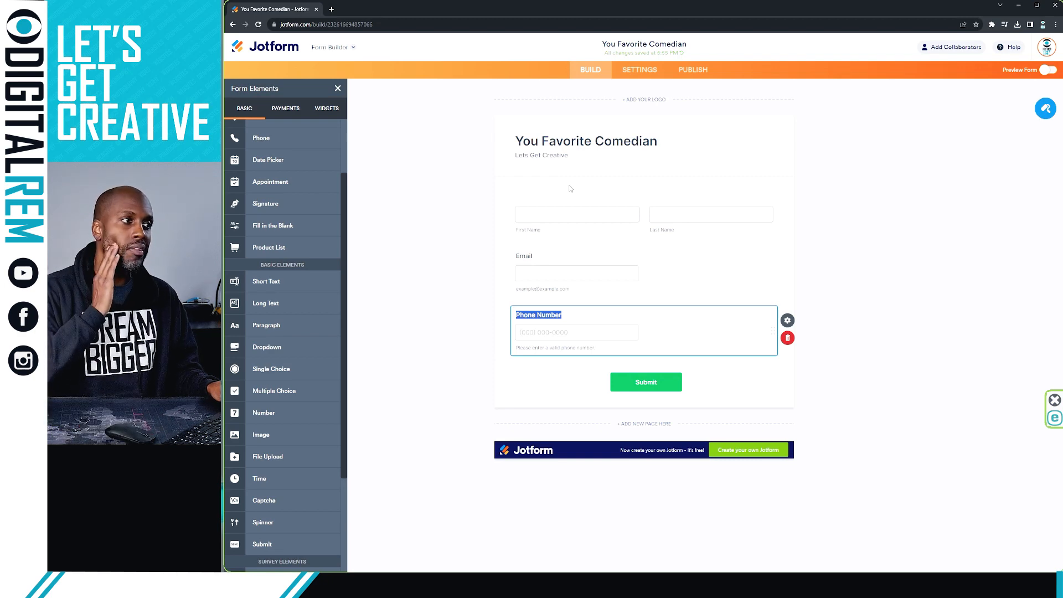
pyautogui.scroll(3, 290, 222)
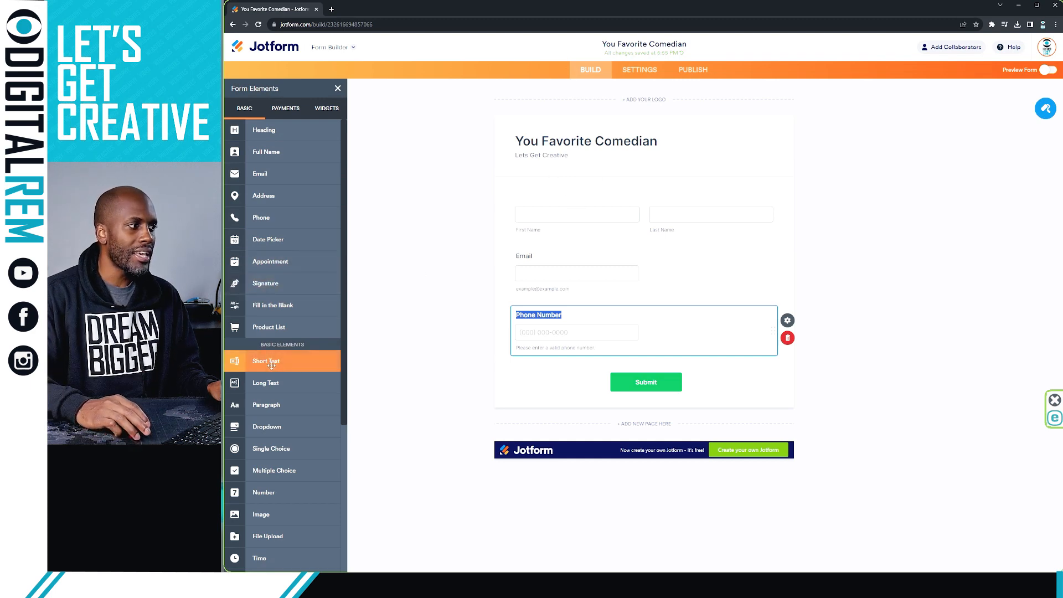
# Step: Put a paragraph under the heading about a comedian touring major US cities with slap stick comedy
pyautogui.click(267, 405)
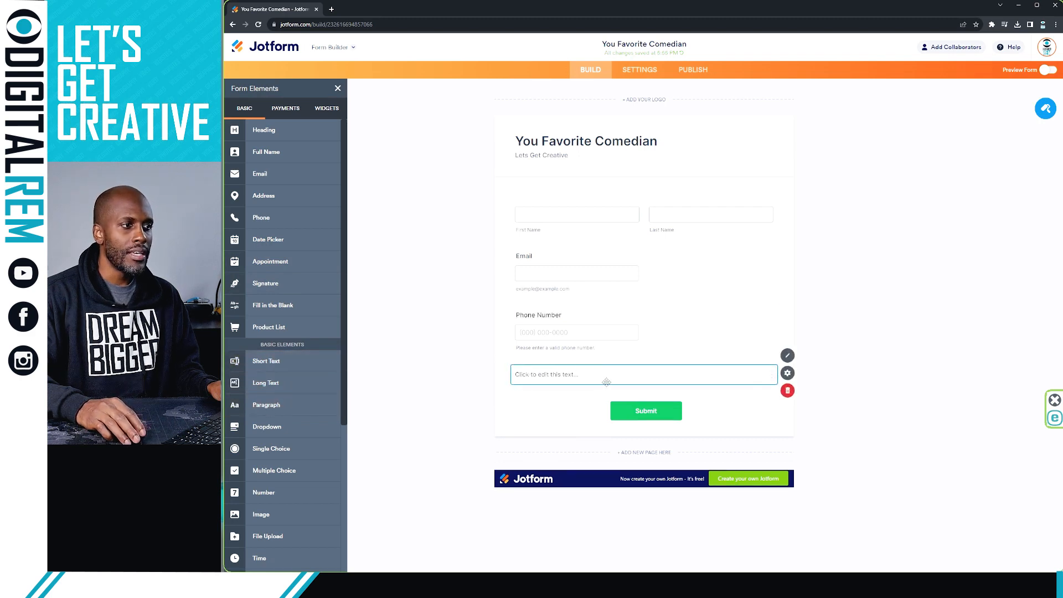
pyautogui.moveTo(661, 376); pyautogui.dragTo(638, 209)
pyautogui.click(587, 204)
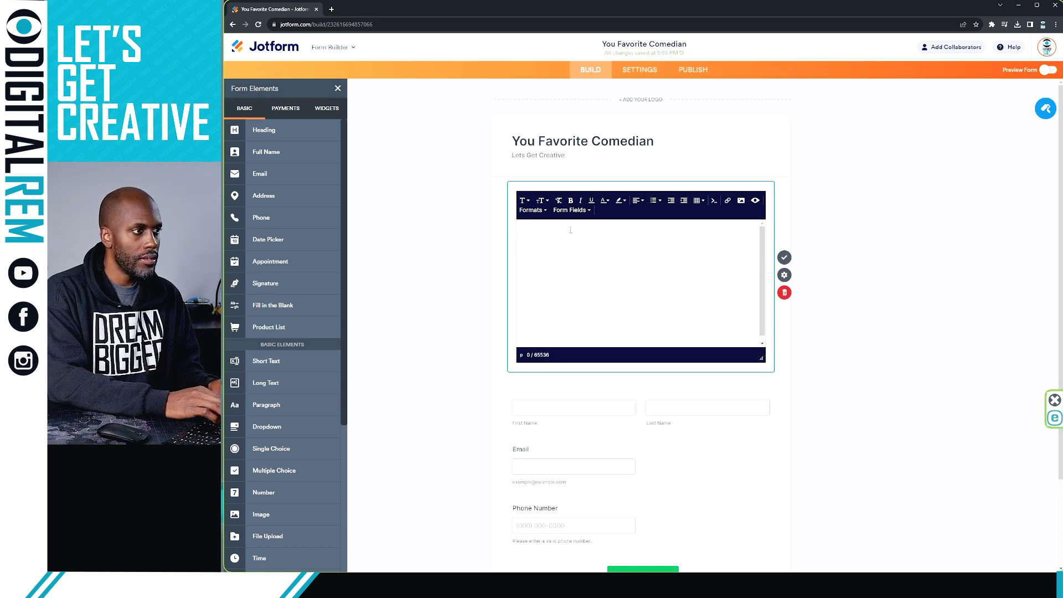
pyautogui.write('I am your')
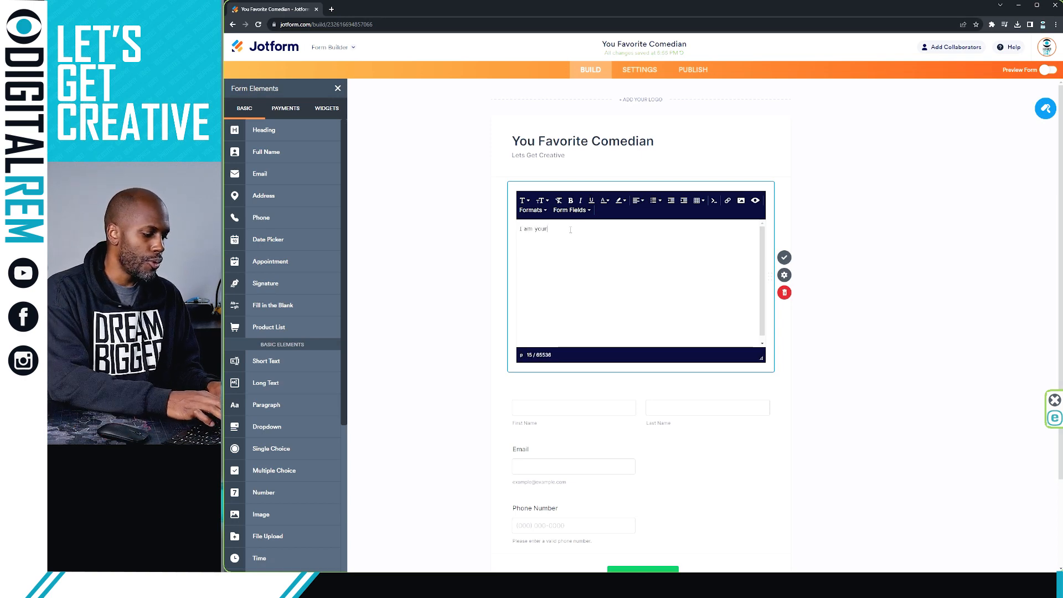
pyautogui.write(' favori')
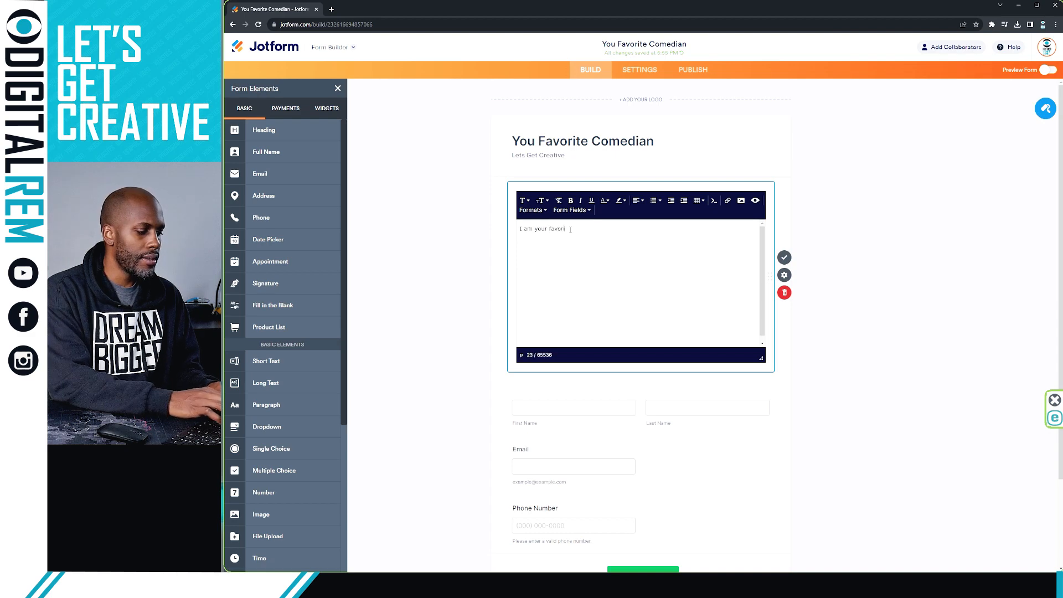
pyautogui.write('te comedia')
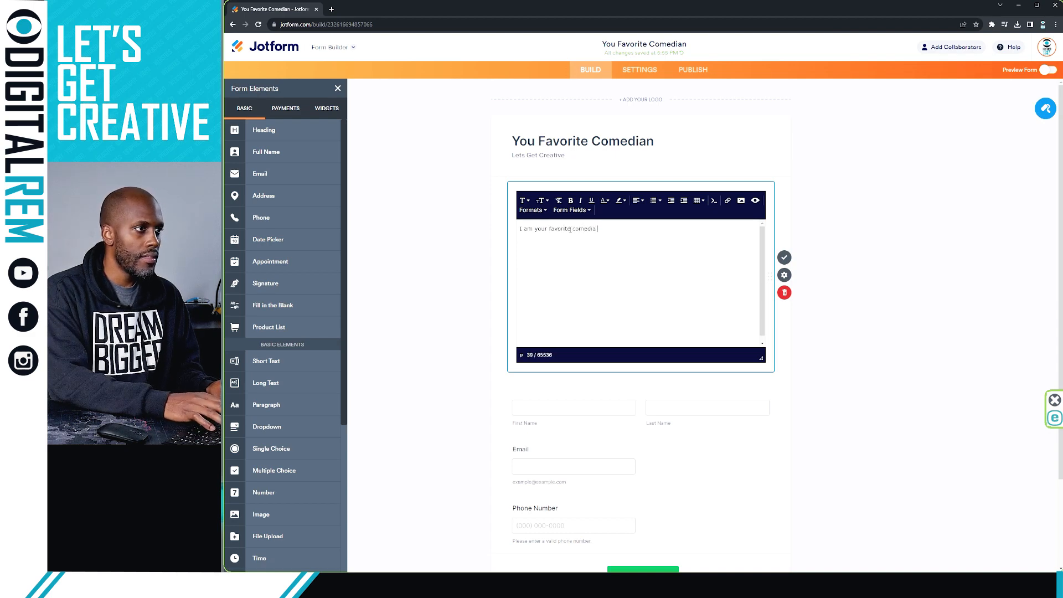
pyautogui.write('n in the ')
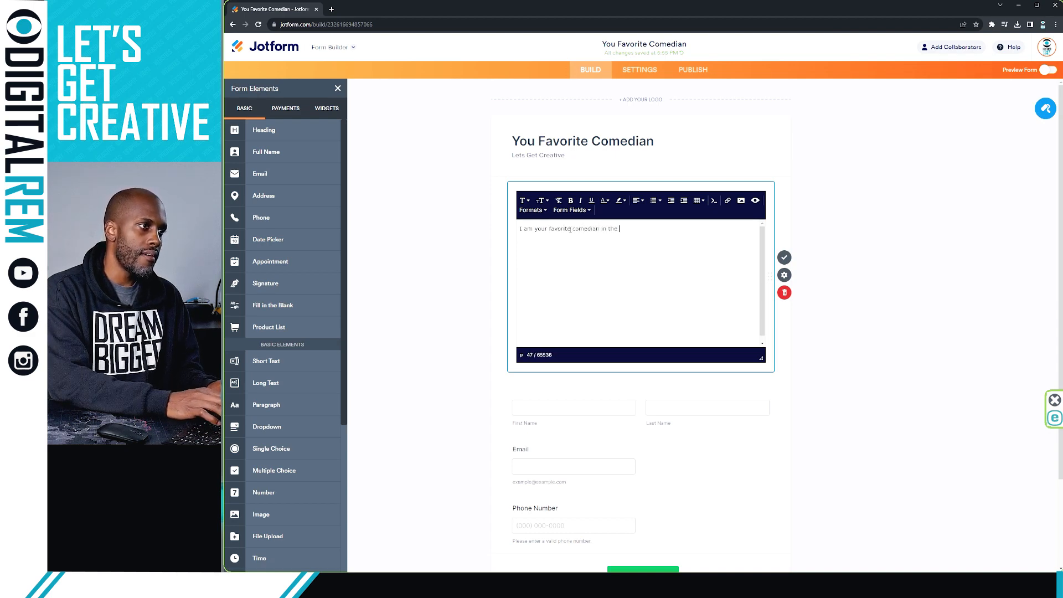
pyautogui.write('US. I')
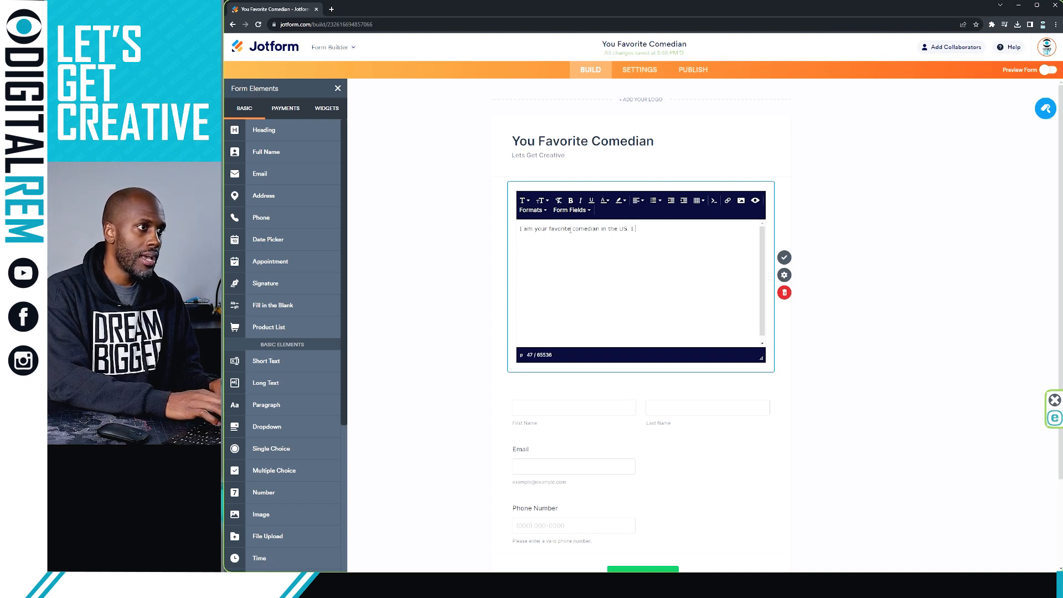
pyautogui.write(' tour all')
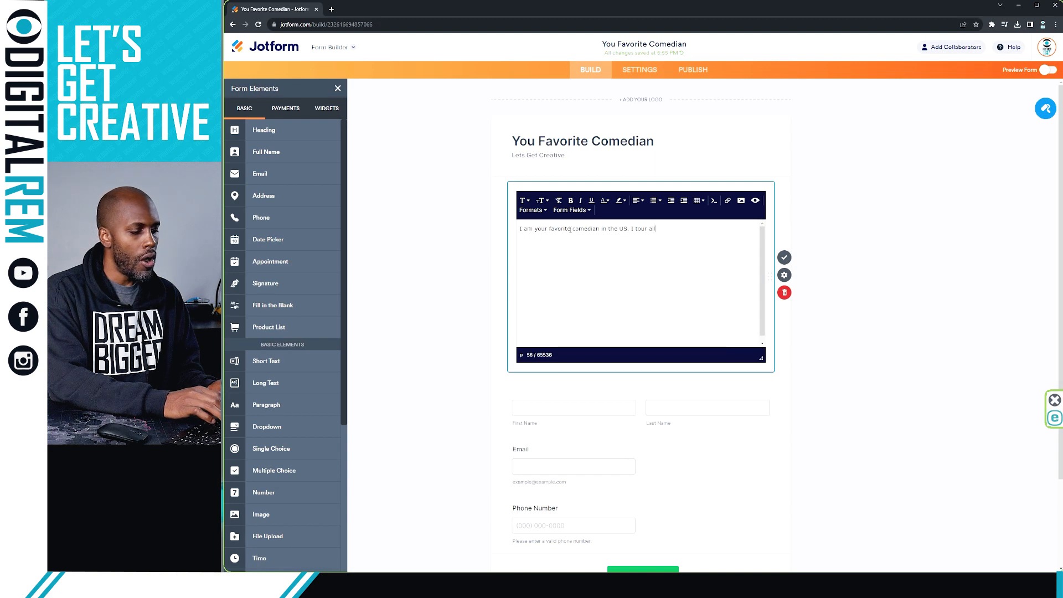
pyautogui.write(' of the major ')
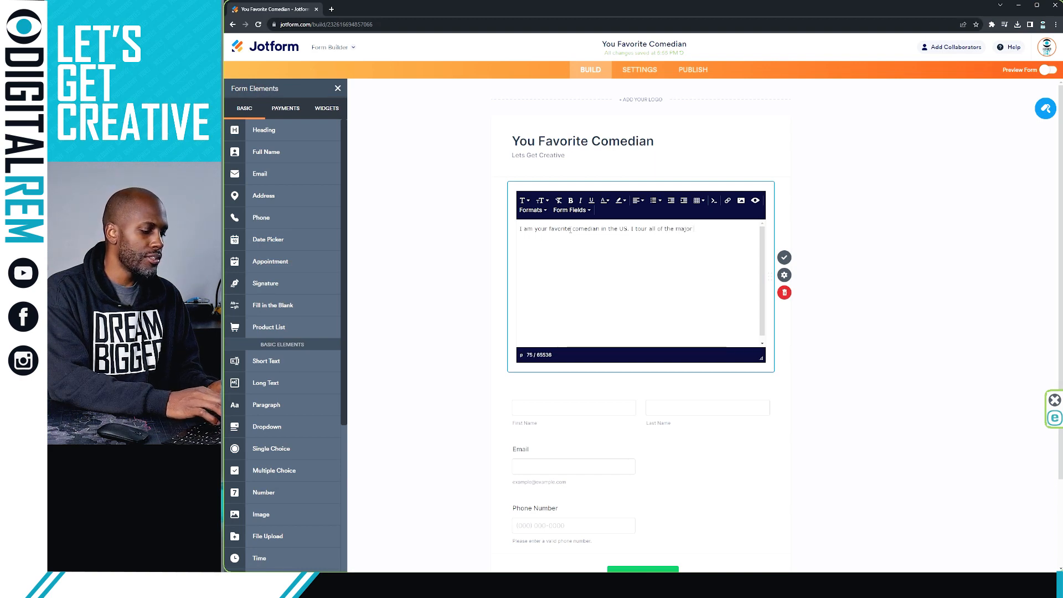
pyautogui.write('cit')
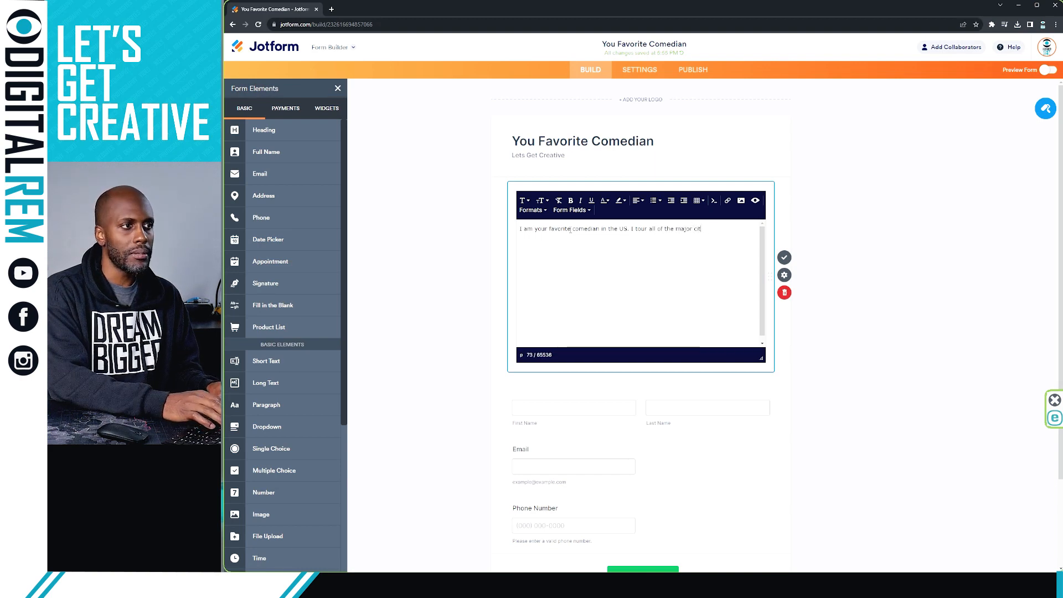
pyautogui.write('iess')
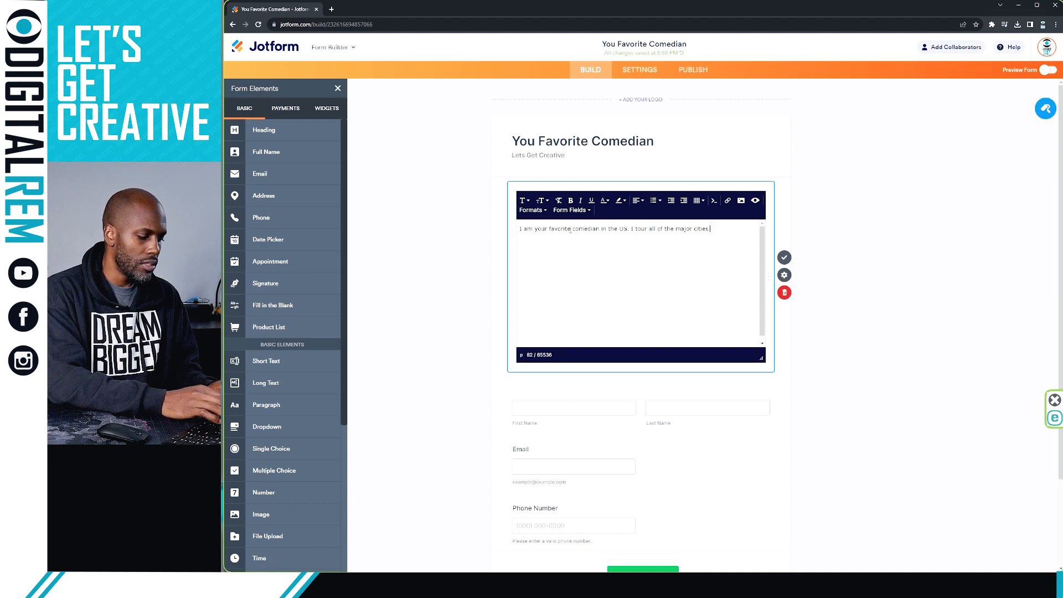
pyautogui.write('with ')
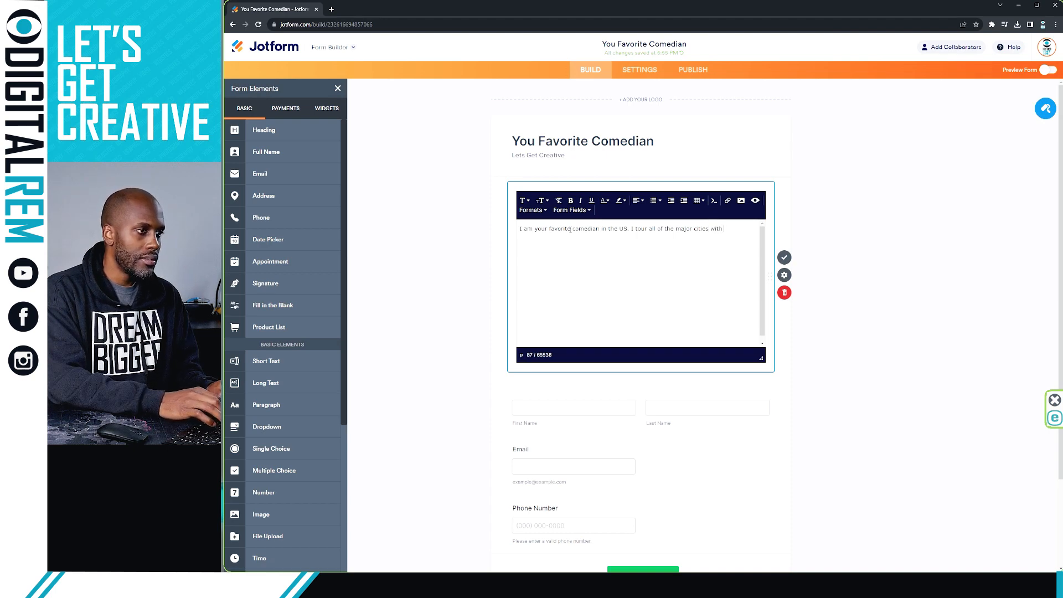
pyautogui.write('slap')
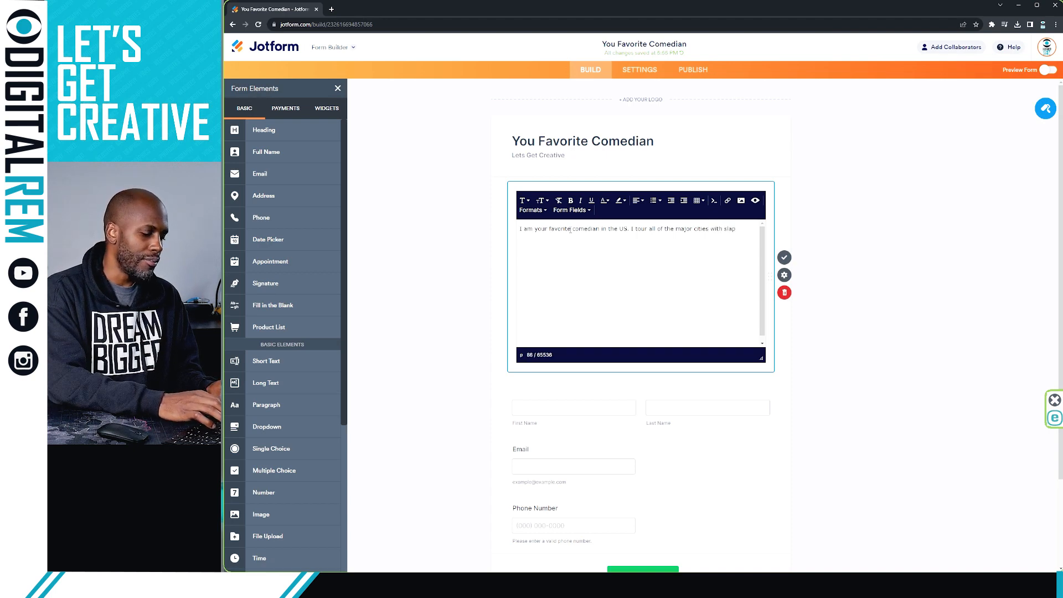
pyautogui.write(' stick comdedy')
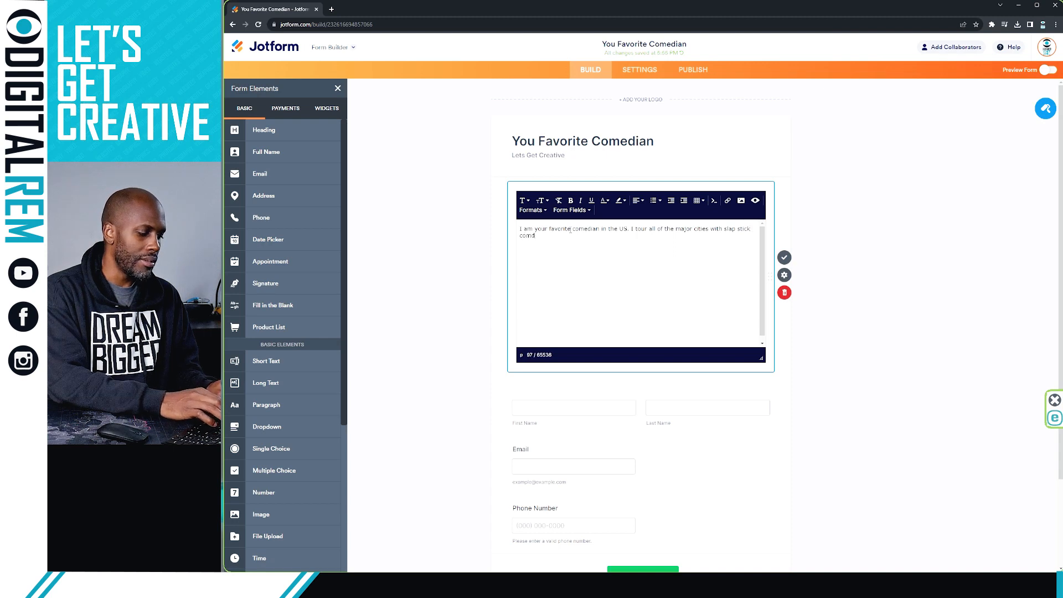
pyautogui.press('BackSpace')
pyautogui.press('BackSpace')
pyautogui.press('BackSpace')
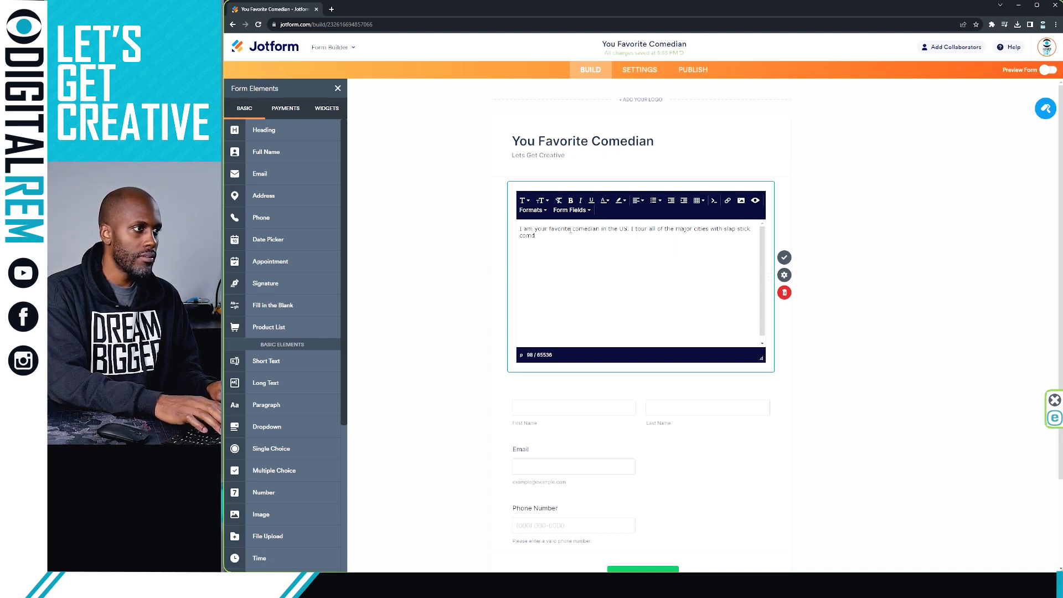
pyautogui.write('edy for ')
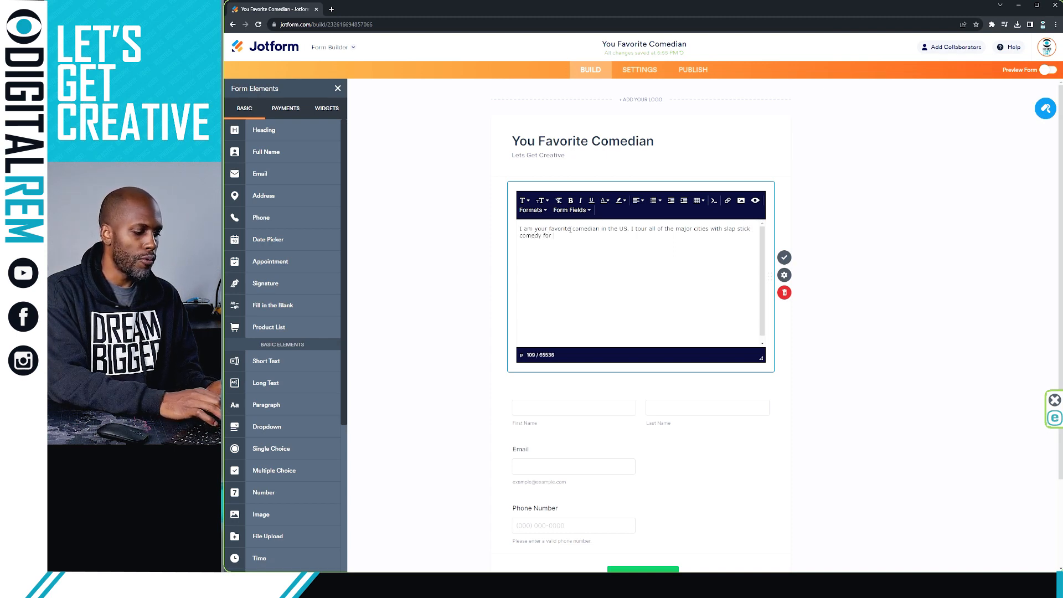
pyautogui.write('all ages.')
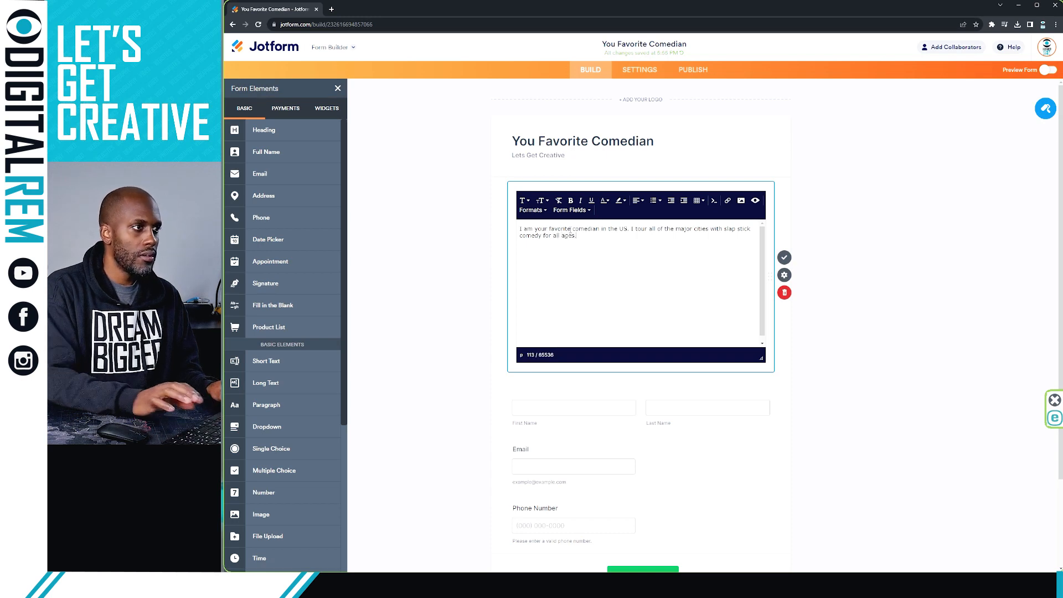
pyautogui.click(911, 265)
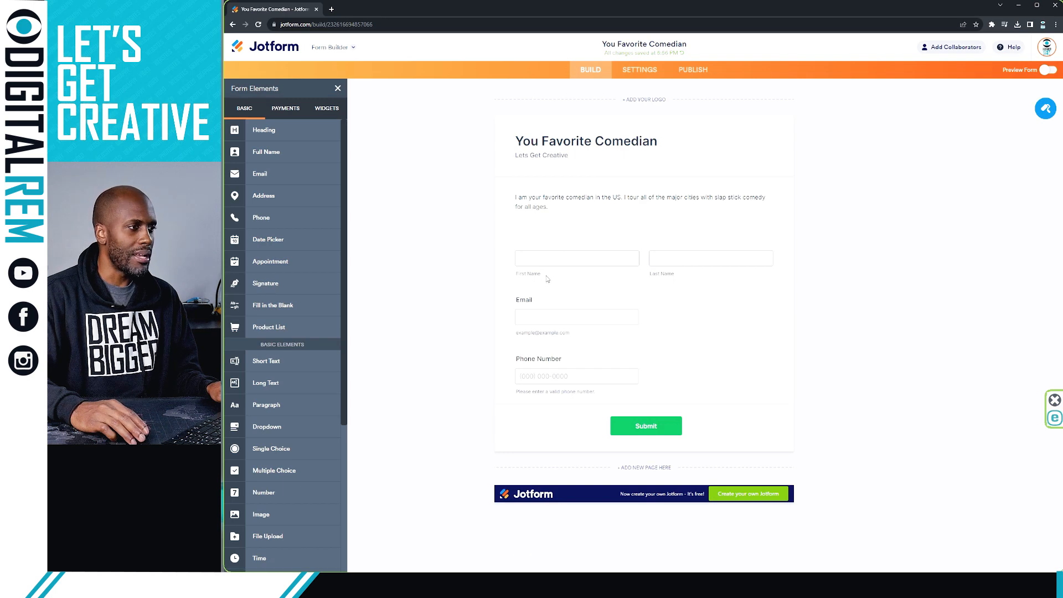
# Step: Clear the question labels of the Email and Phone Number fields
pyautogui.click(543, 298)
pyautogui.moveTo(535, 299); pyautogui.dragTo(498, 300)
pyautogui.press('BackSpace')
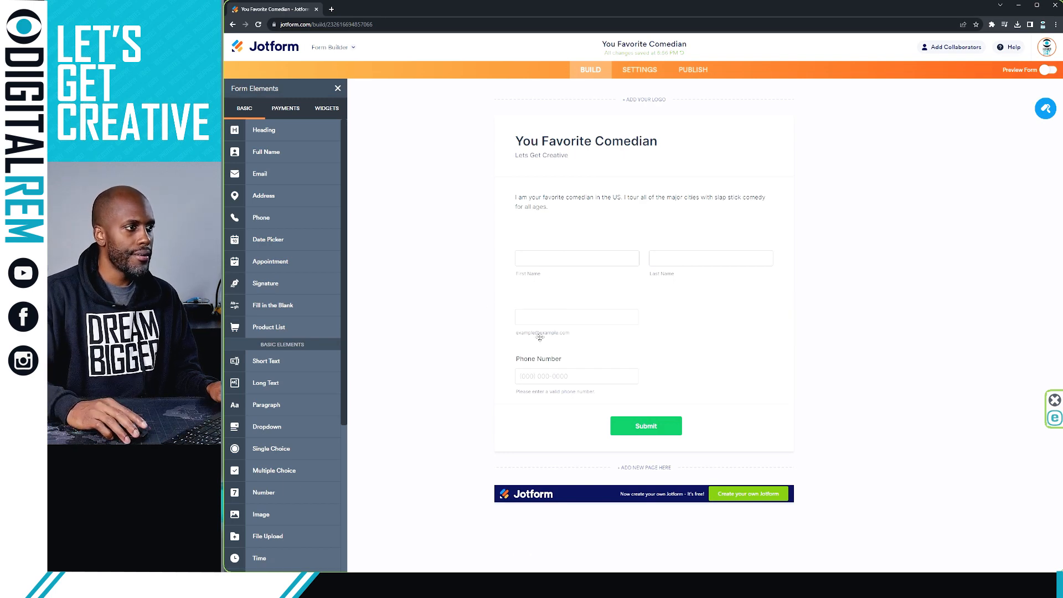
pyautogui.click(546, 359)
pyautogui.click(545, 360)
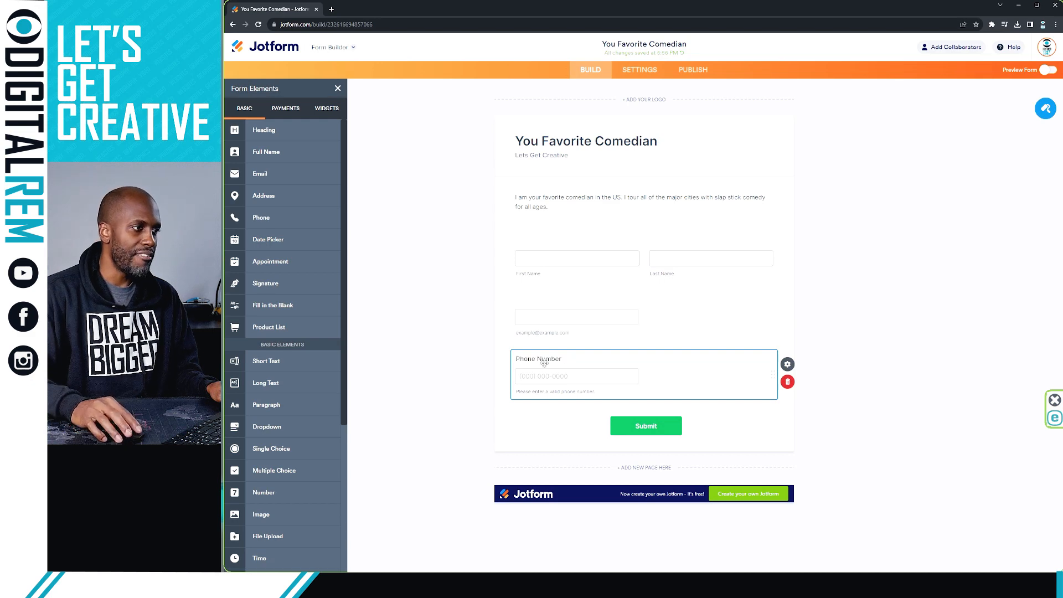
pyautogui.click(564, 360)
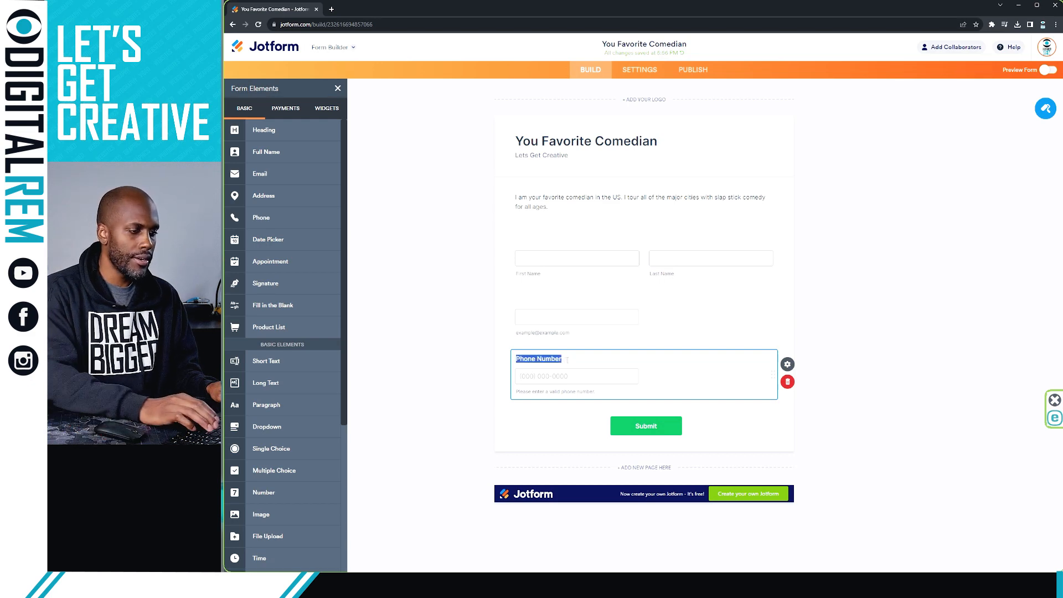
pyautogui.press('BackSpace')
pyautogui.click(462, 350)
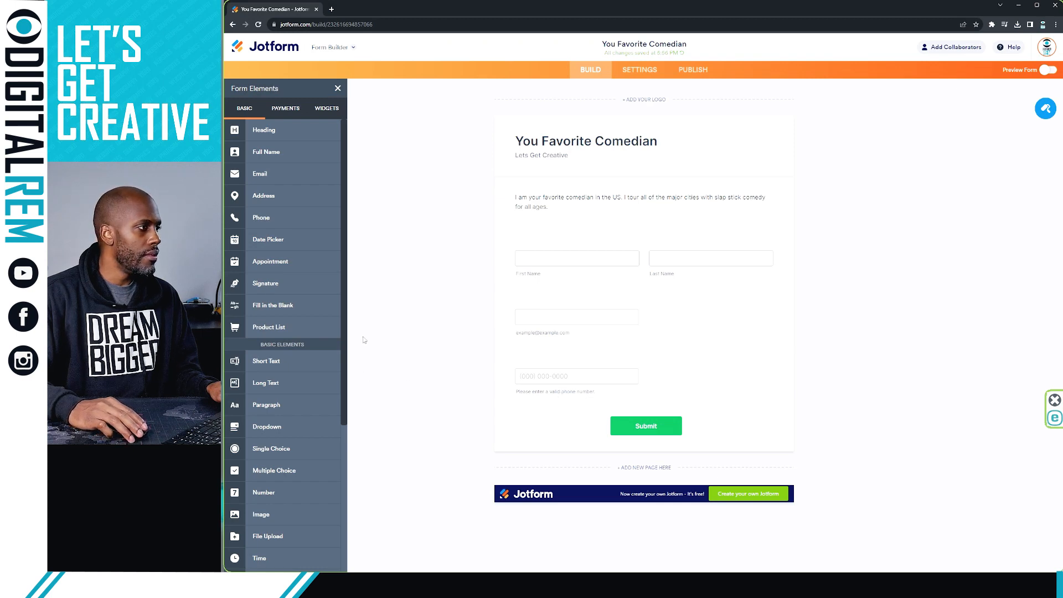
# Step: Open the phone field's properties
pyautogui.click(548, 370)
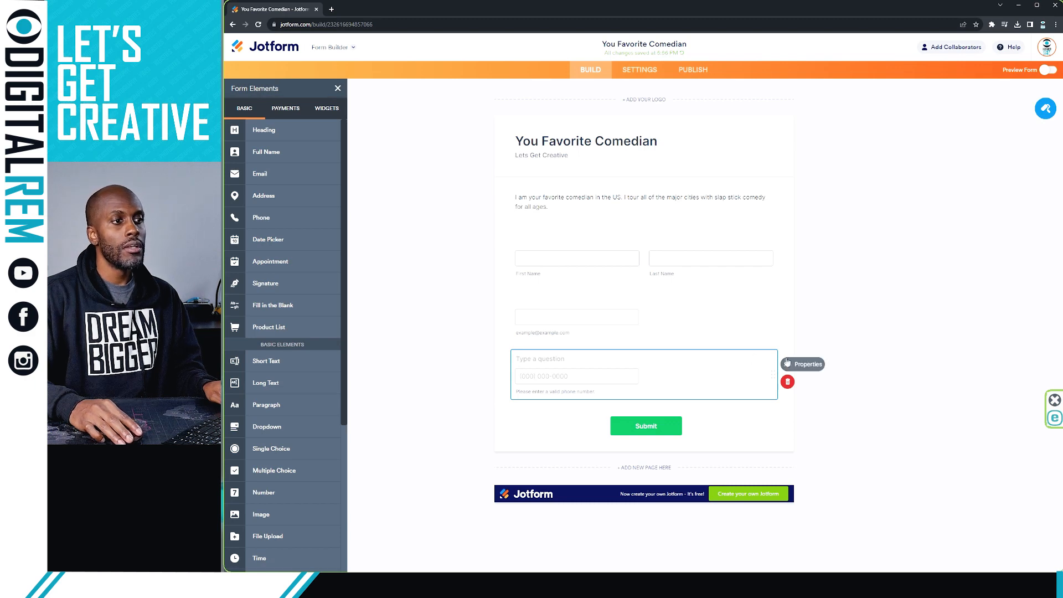
pyautogui.click(592, 314)
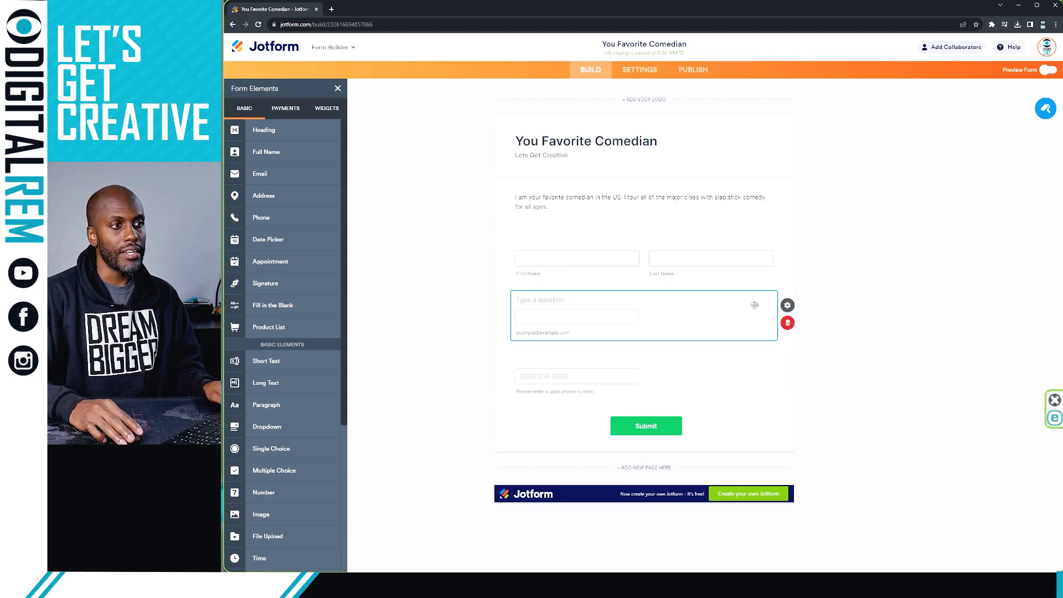
pyautogui.click(704, 371)
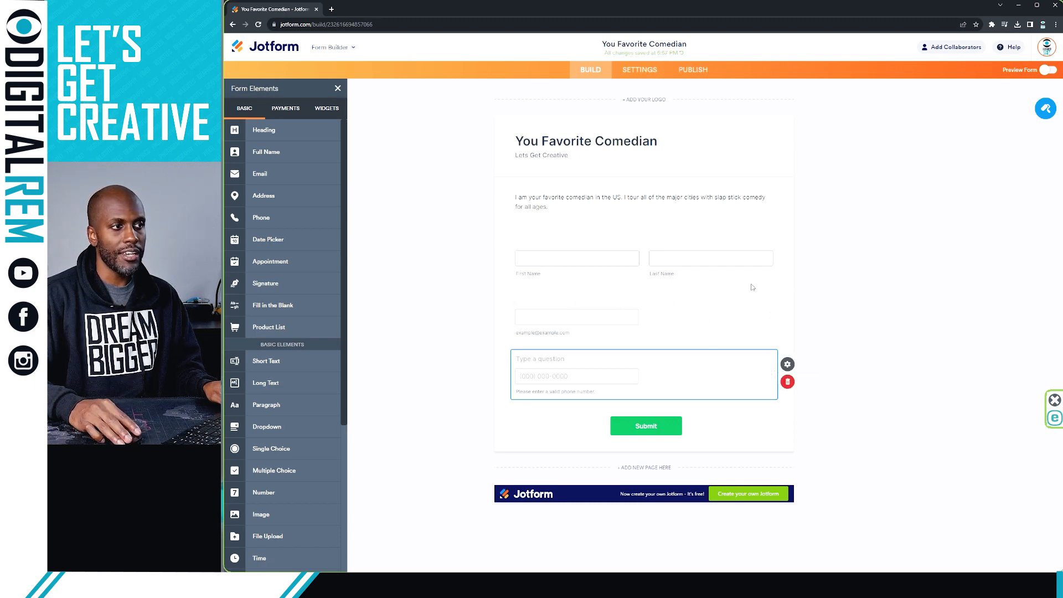
pyautogui.click(787, 363)
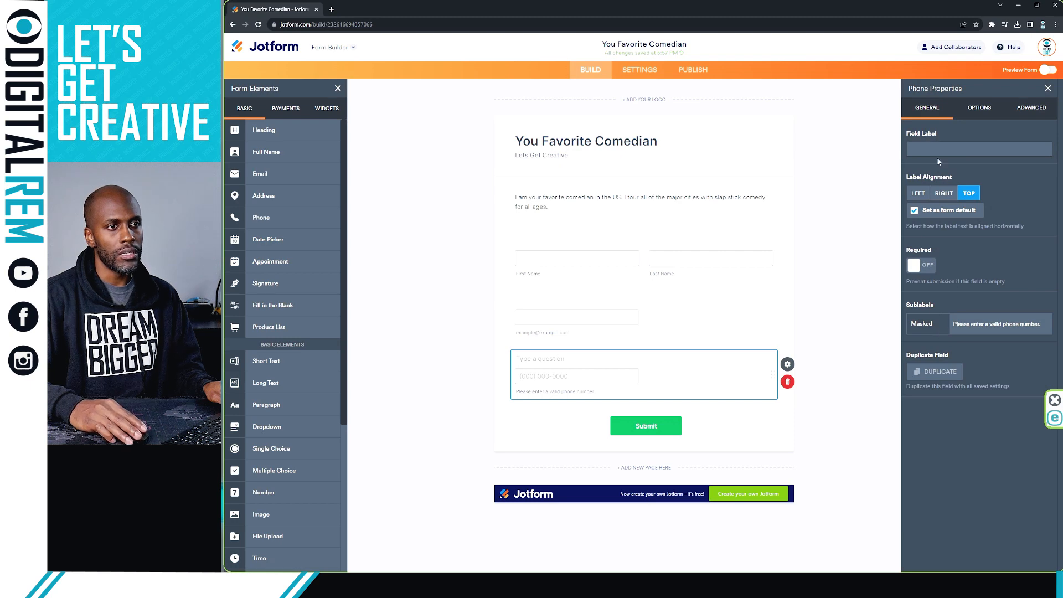
# Step: Turn off the phone input mask for separate Area Code and Phone Number boxes, Country Code off
pyautogui.click(973, 108)
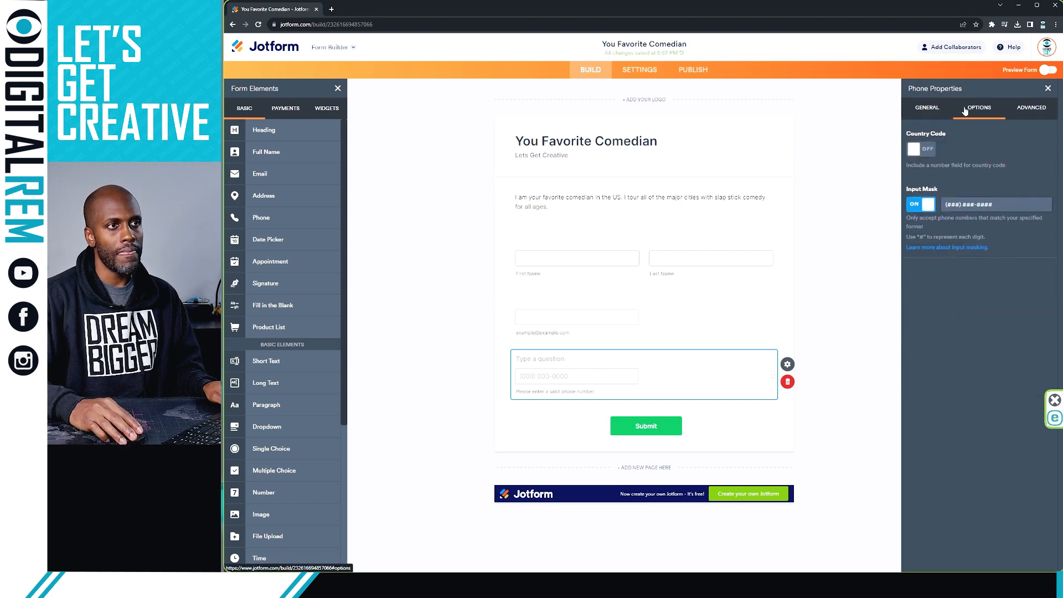
pyautogui.click(920, 206)
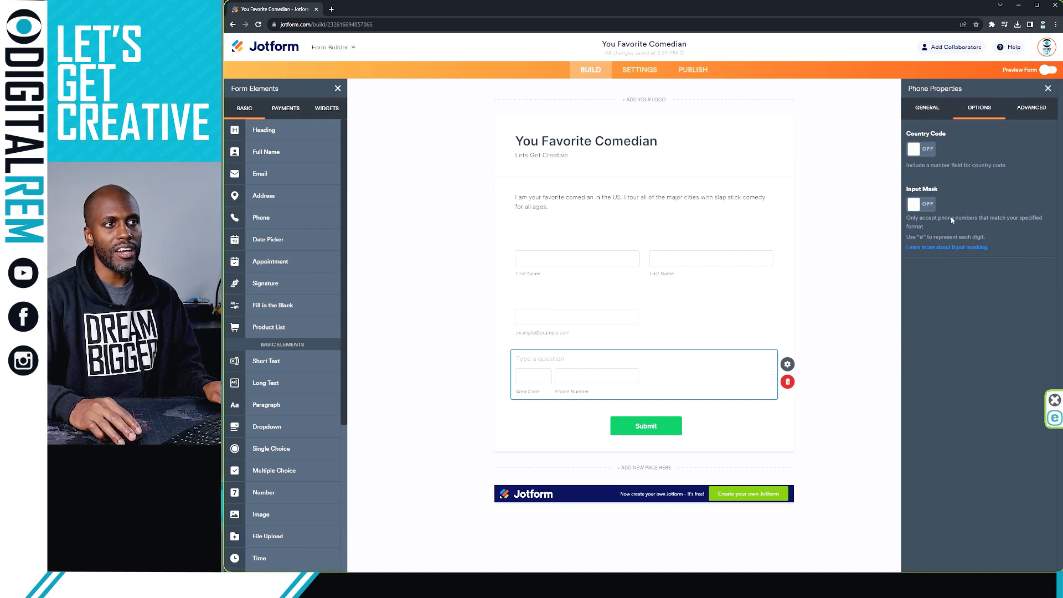
pyautogui.click(914, 151)
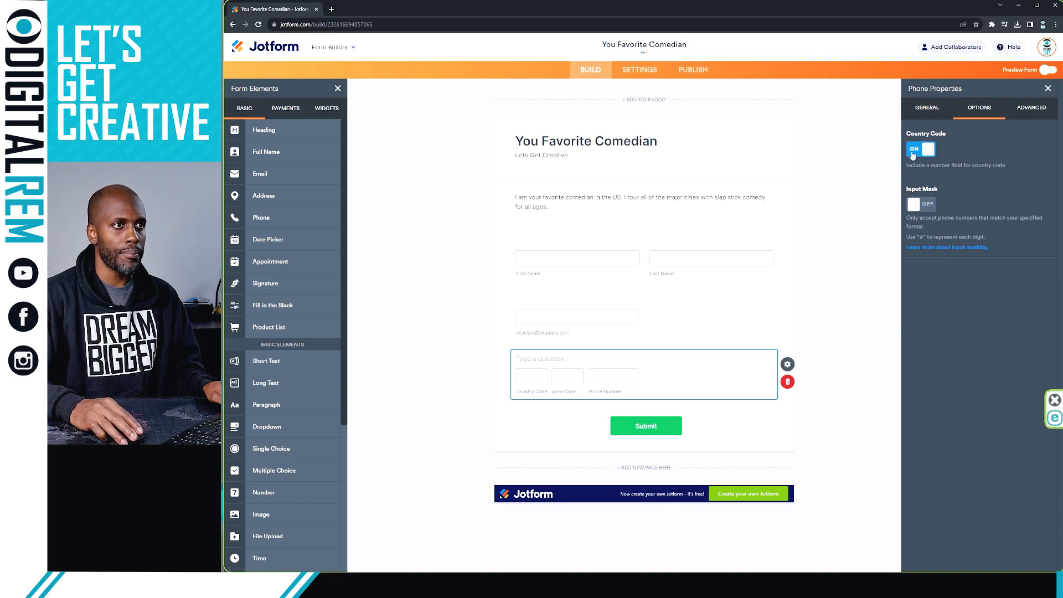
pyautogui.click(917, 154)
pyautogui.click(915, 154)
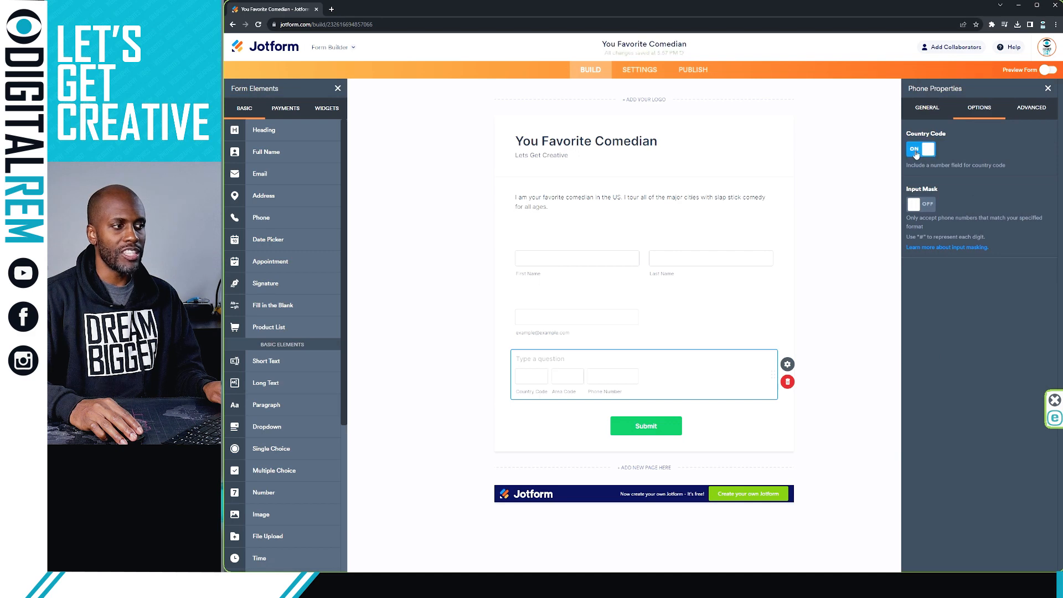
pyautogui.click(915, 154)
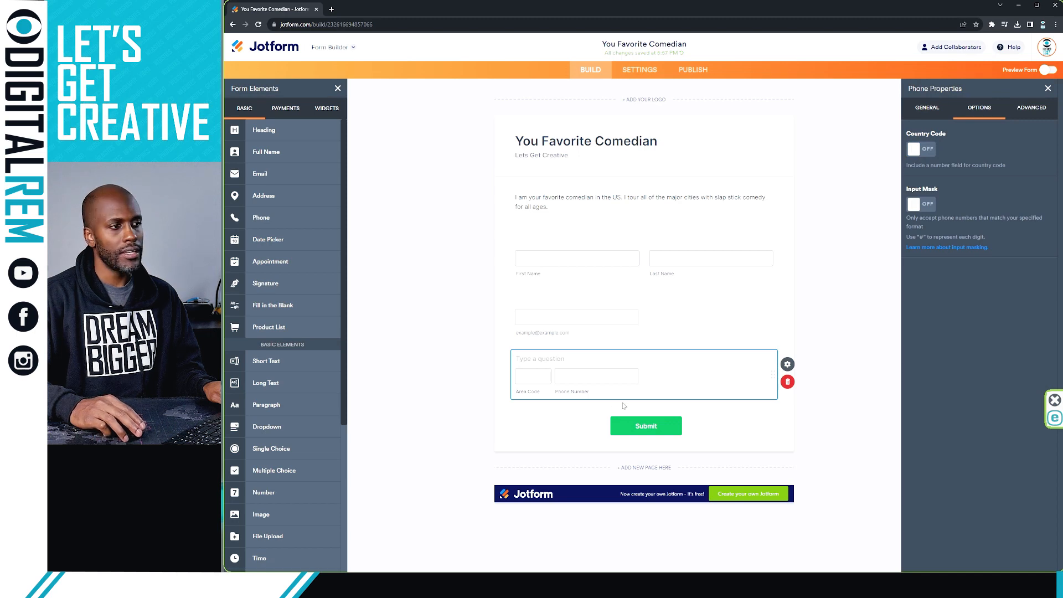
pyautogui.click(653, 274)
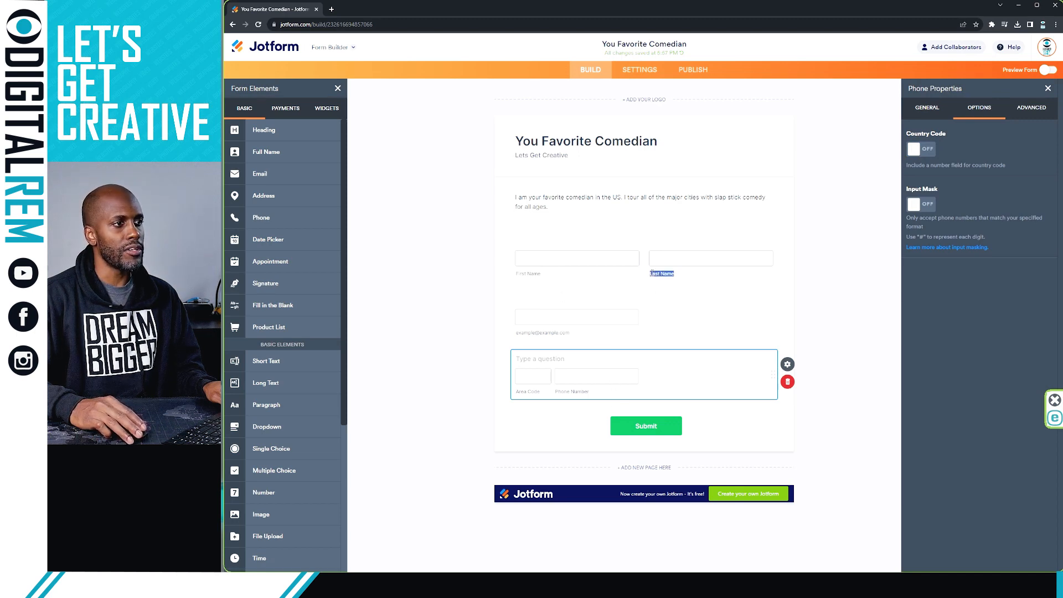
# Step: Review the Full Name Options, Advanced and General settings, then close the panel unchanged
pyautogui.click(974, 113)
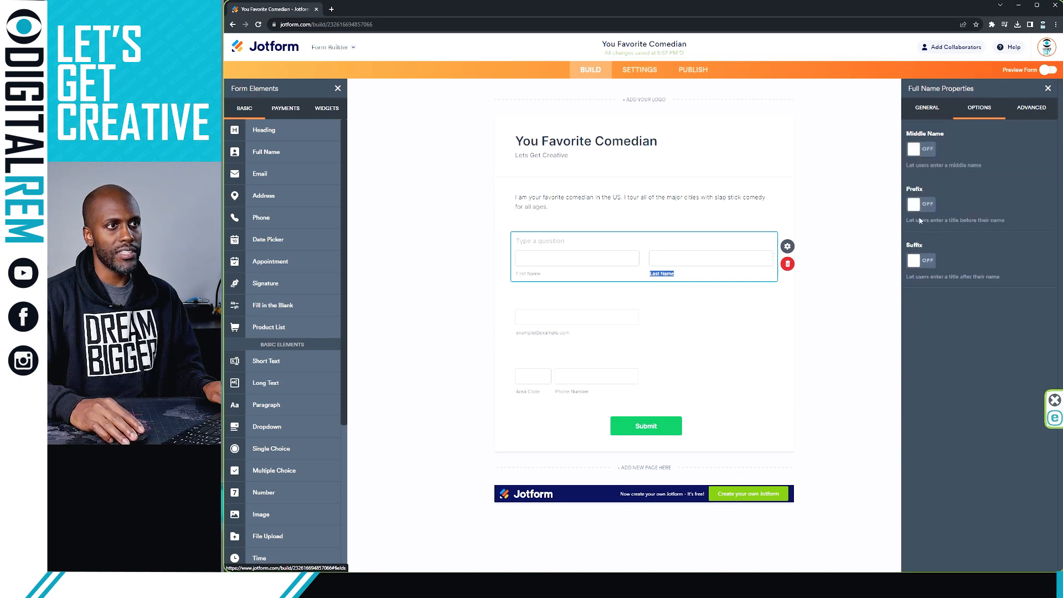
pyautogui.click(928, 109)
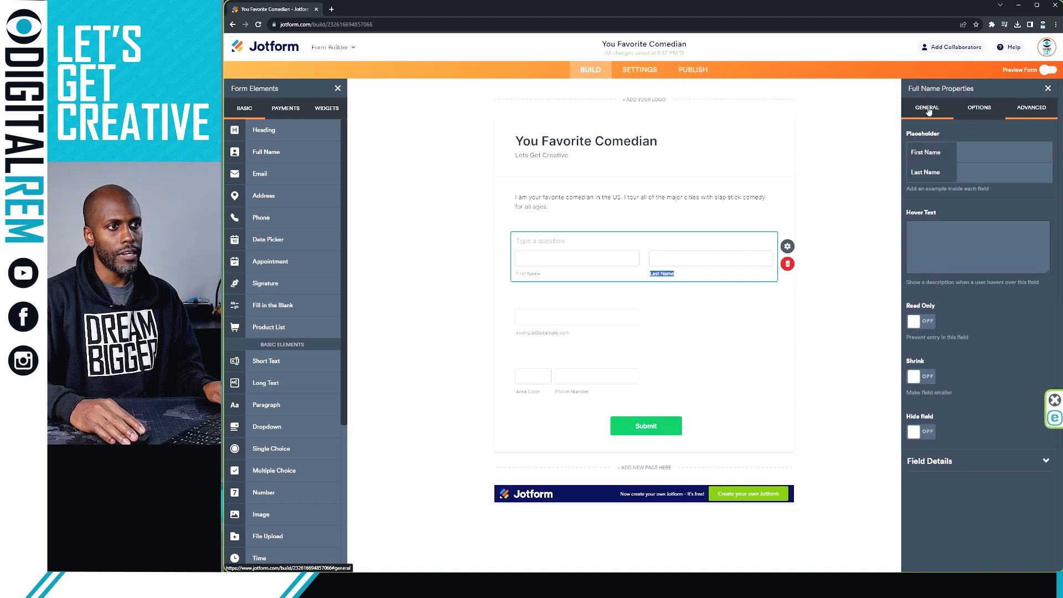
pyautogui.click(928, 111)
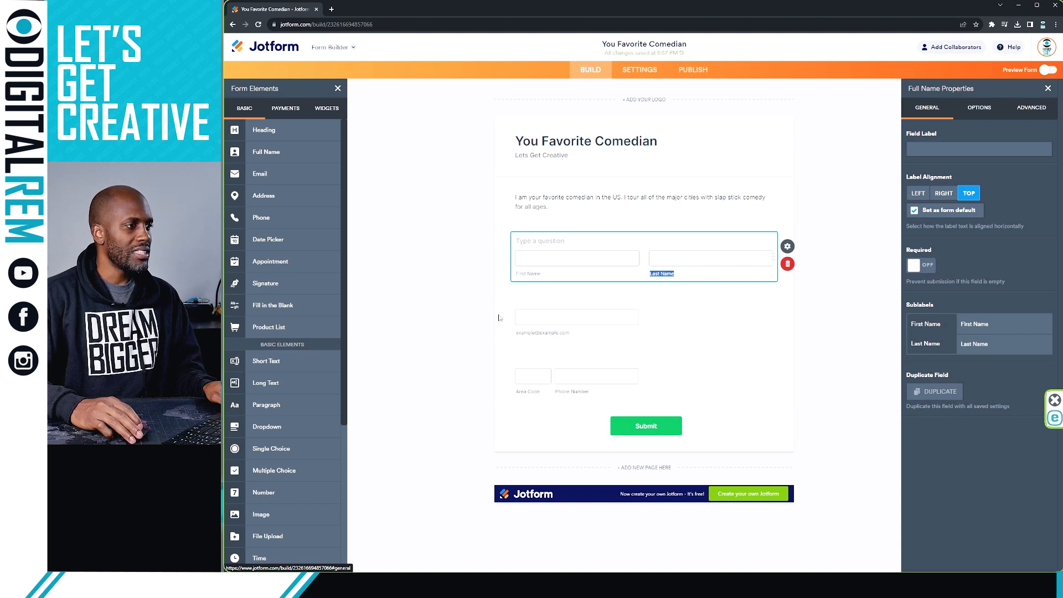
pyautogui.click(403, 365)
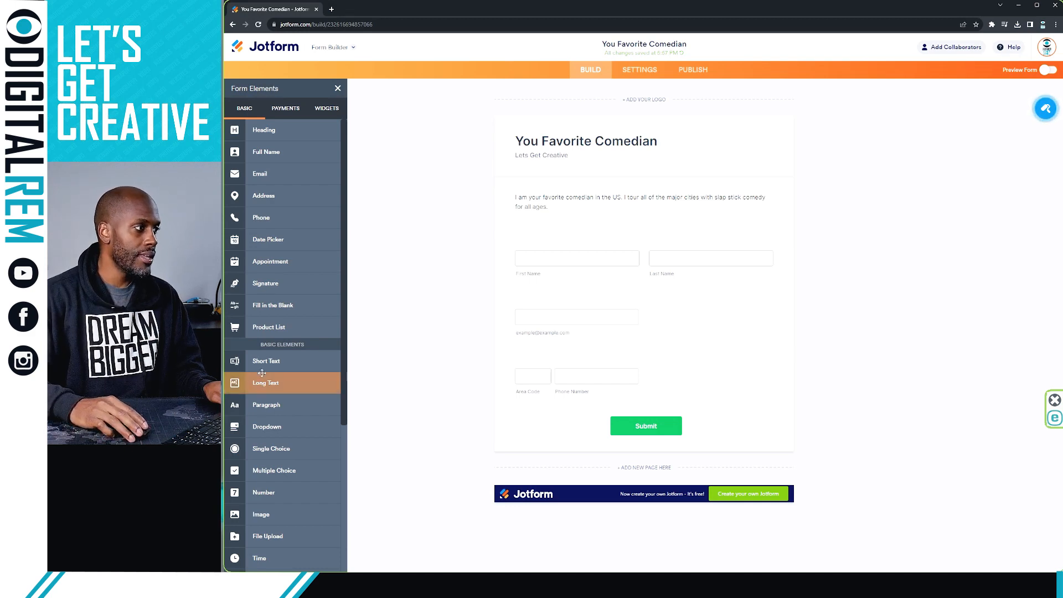
# Step: Add a My Products list and open the settings of its $10.00 sample product
pyautogui.click(276, 327)
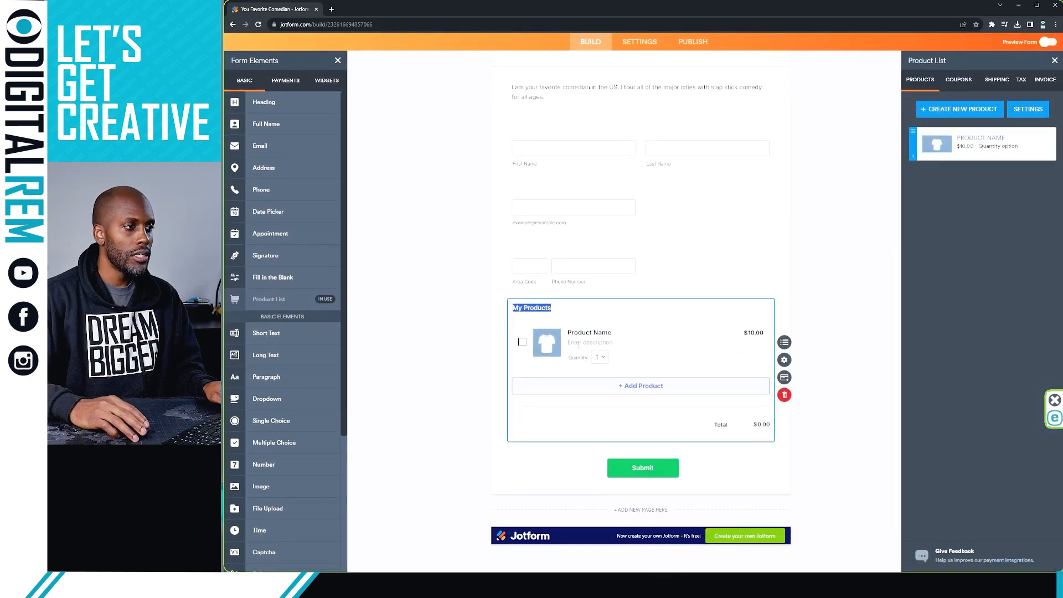
pyautogui.click(974, 138)
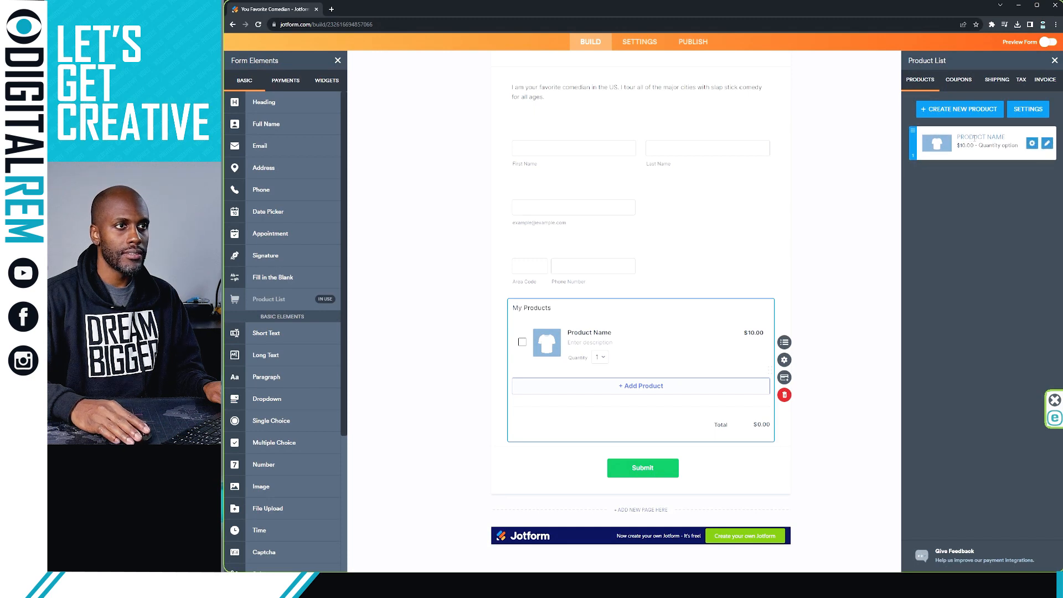
pyautogui.click(1047, 144)
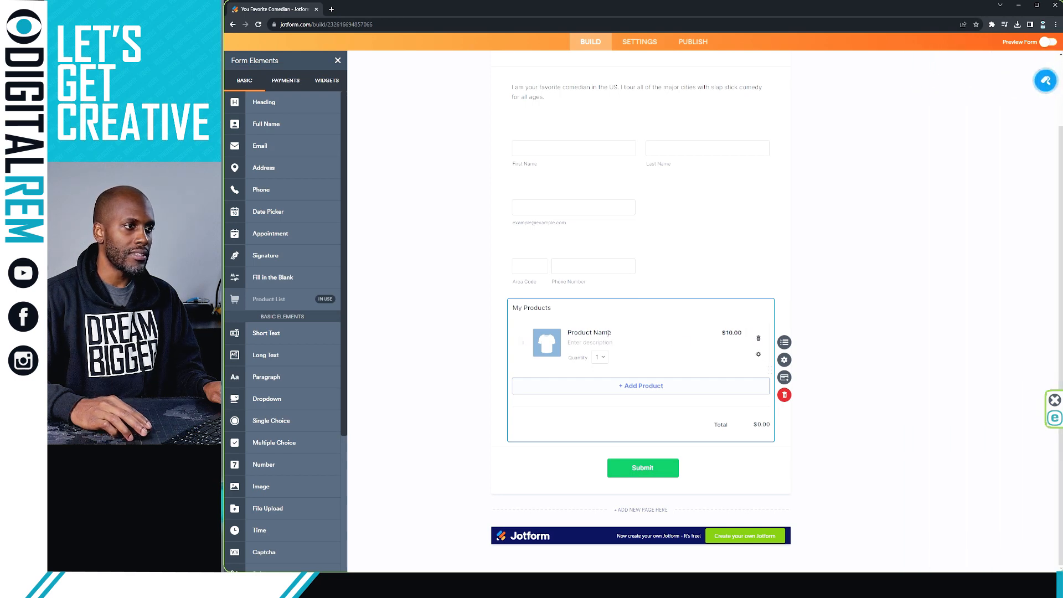
pyautogui.doubleClick(608, 332)
pyautogui.click(607, 332)
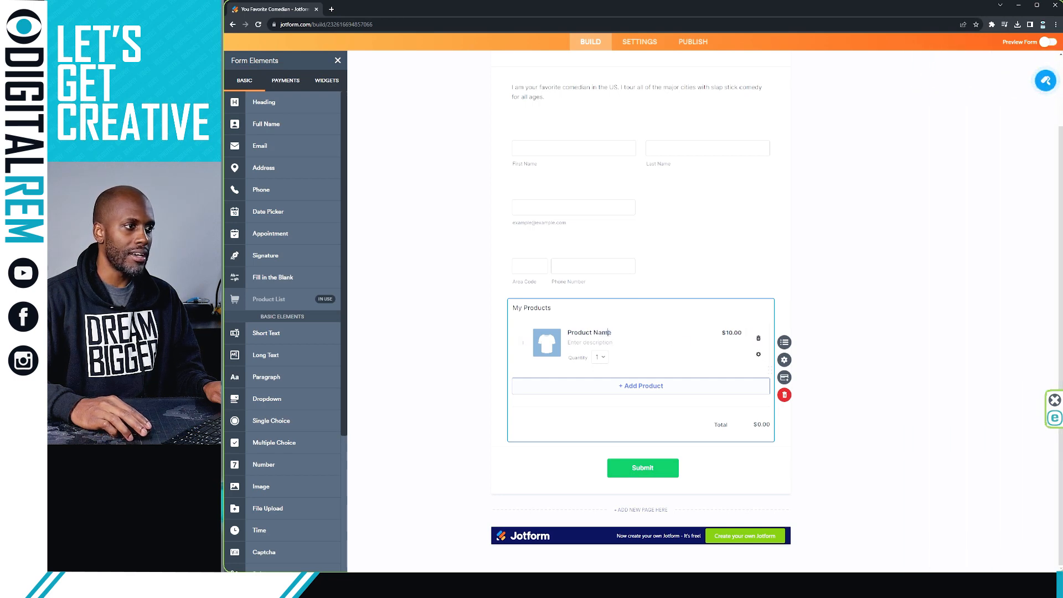
pyautogui.click(757, 354)
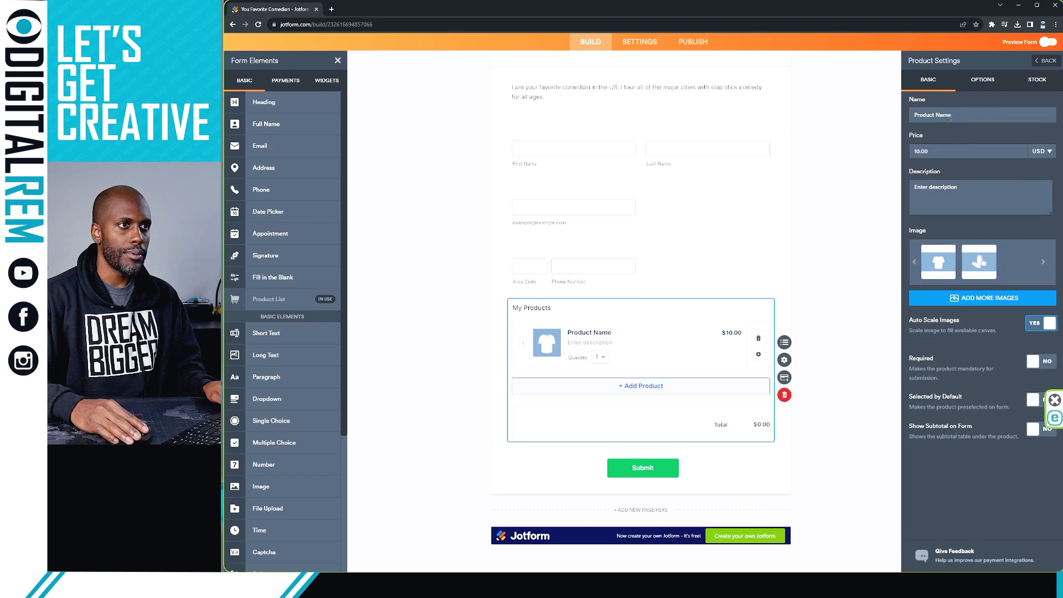
# Step: Rename the product to 'Main Event' with price 278. and close its settings
pyautogui.moveTo(951, 114); pyautogui.dragTo(905, 113)
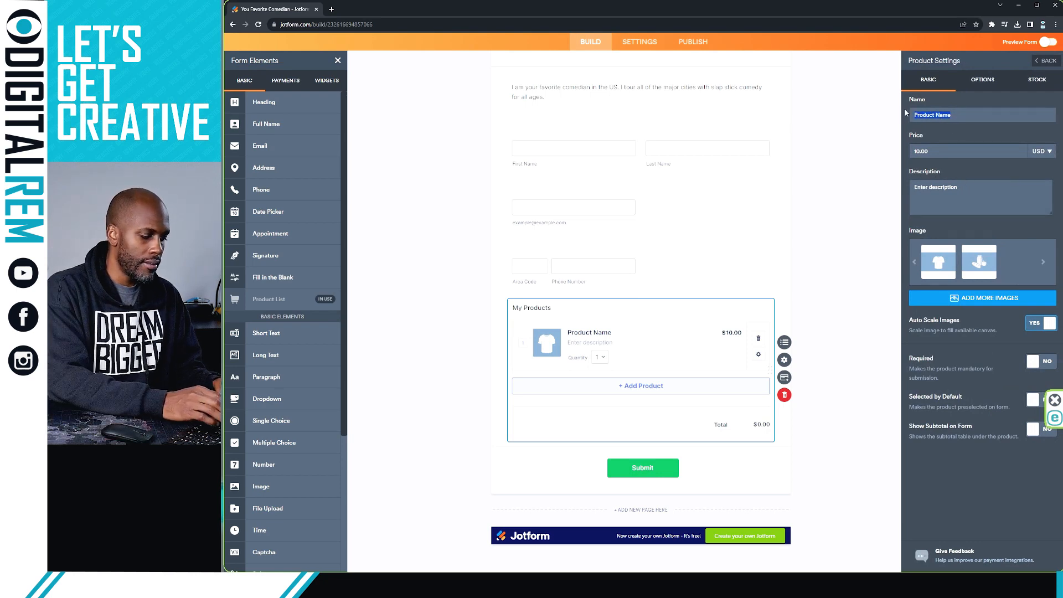
pyautogui.write('M')
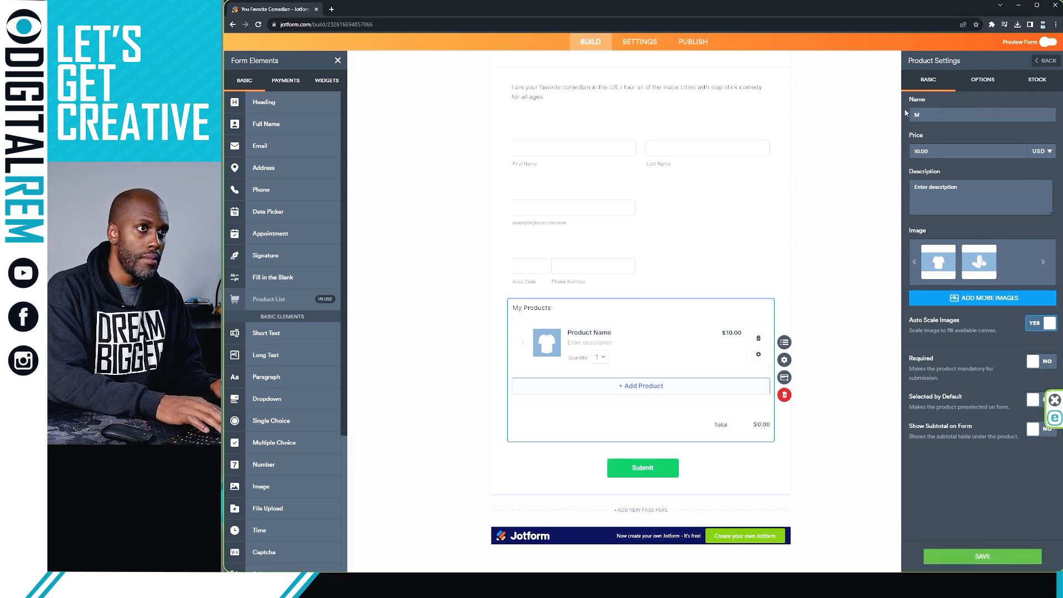
pyautogui.write('ain Eve')
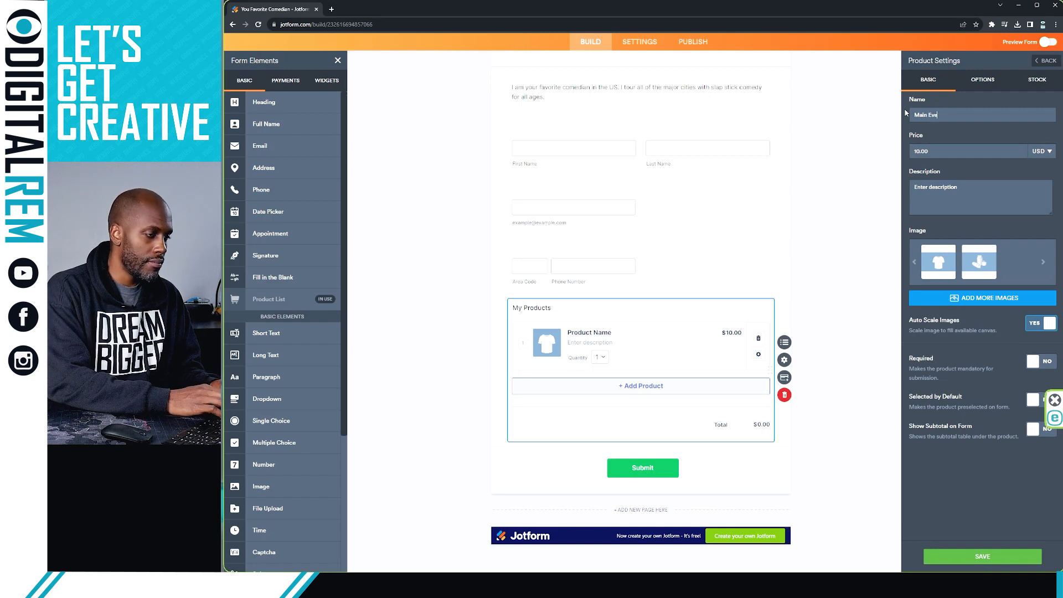
pyautogui.write('nt')
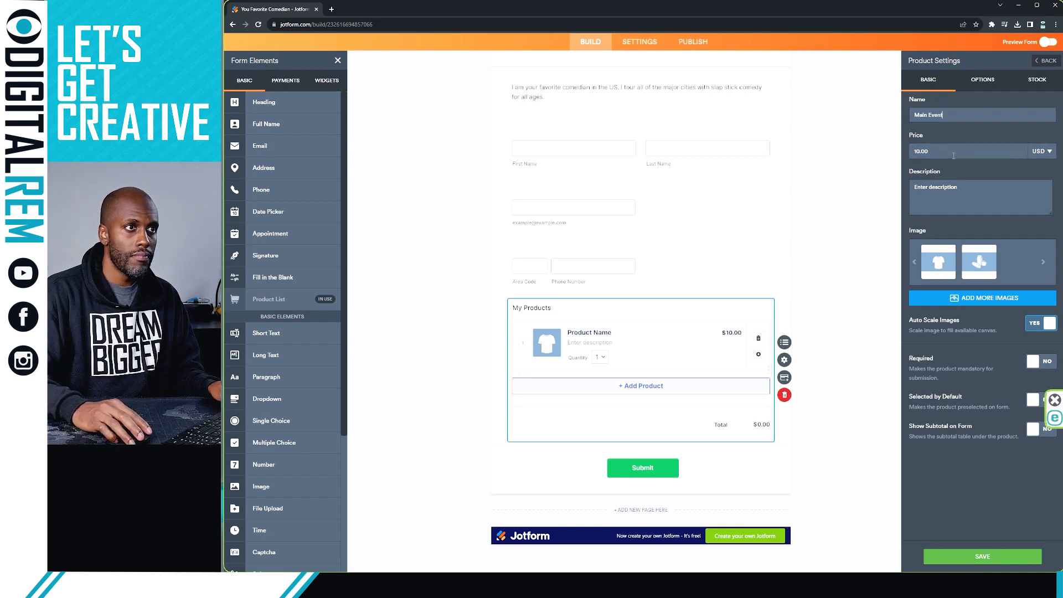
pyautogui.moveTo(953, 156); pyautogui.dragTo(908, 154)
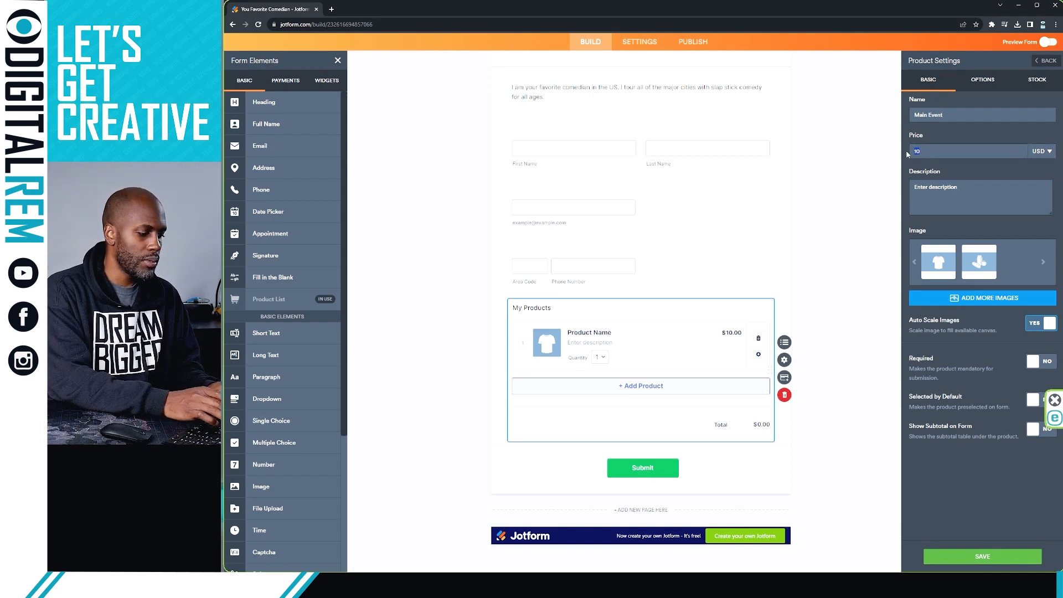
pyautogui.write('278')
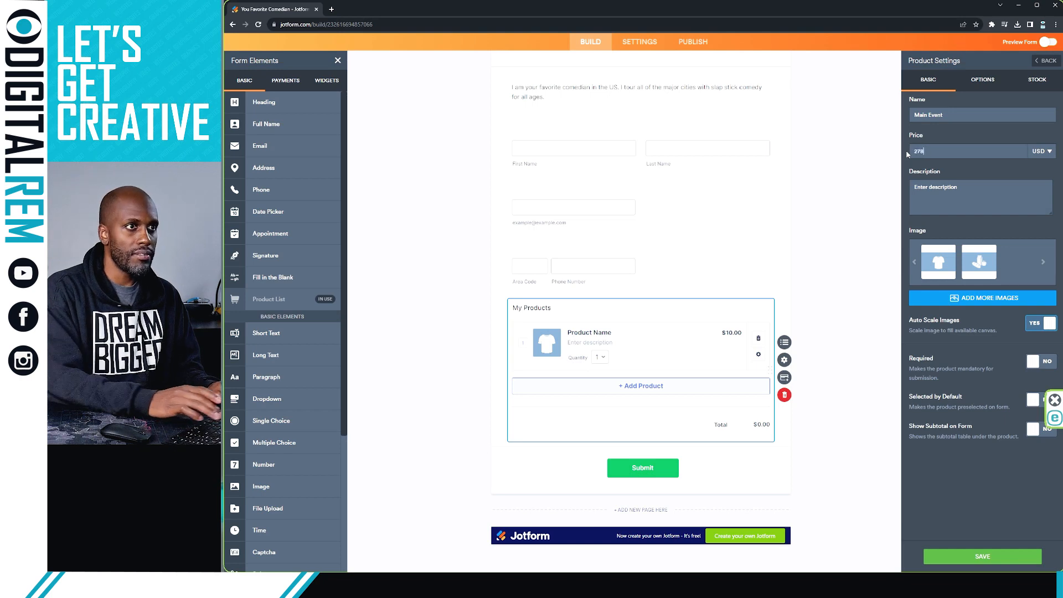
pyautogui.write('.')
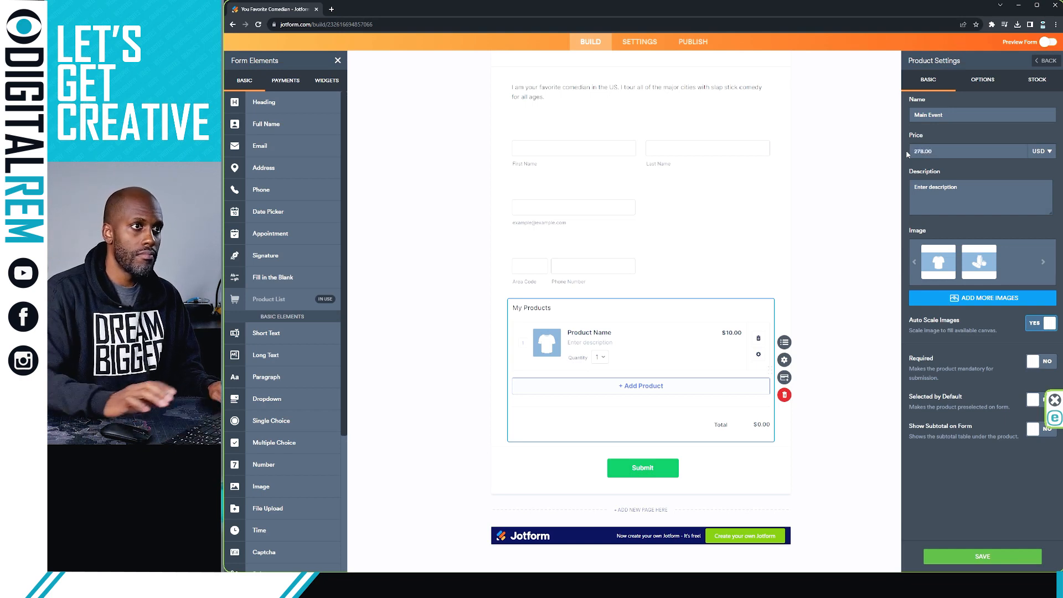
pyautogui.click(893, 185)
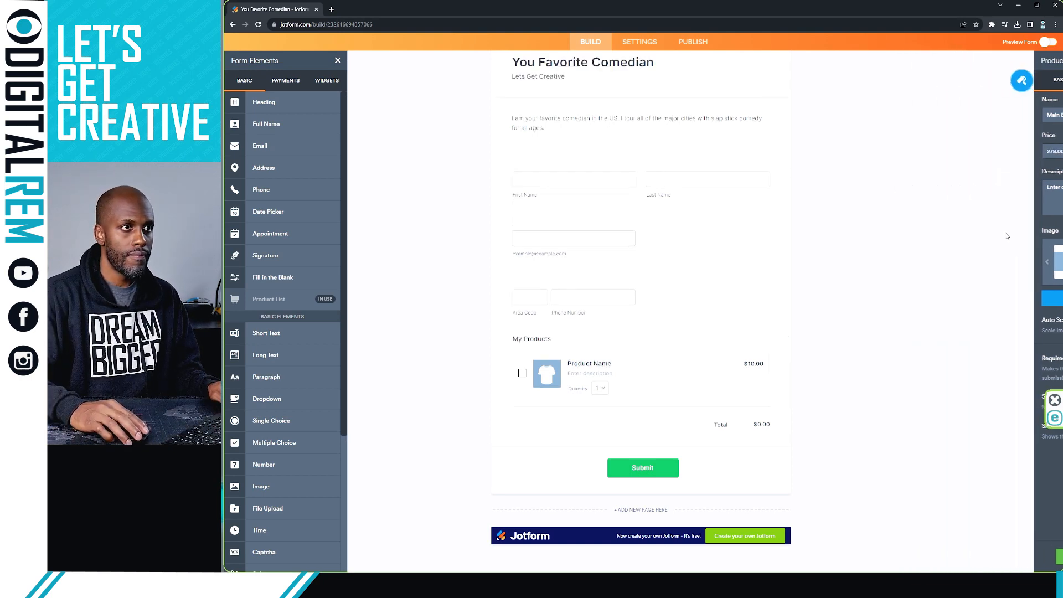
# Step: Reopen the product settings, rename it 'Mastermind', set the price to 150.00, and save
pyautogui.click(604, 363)
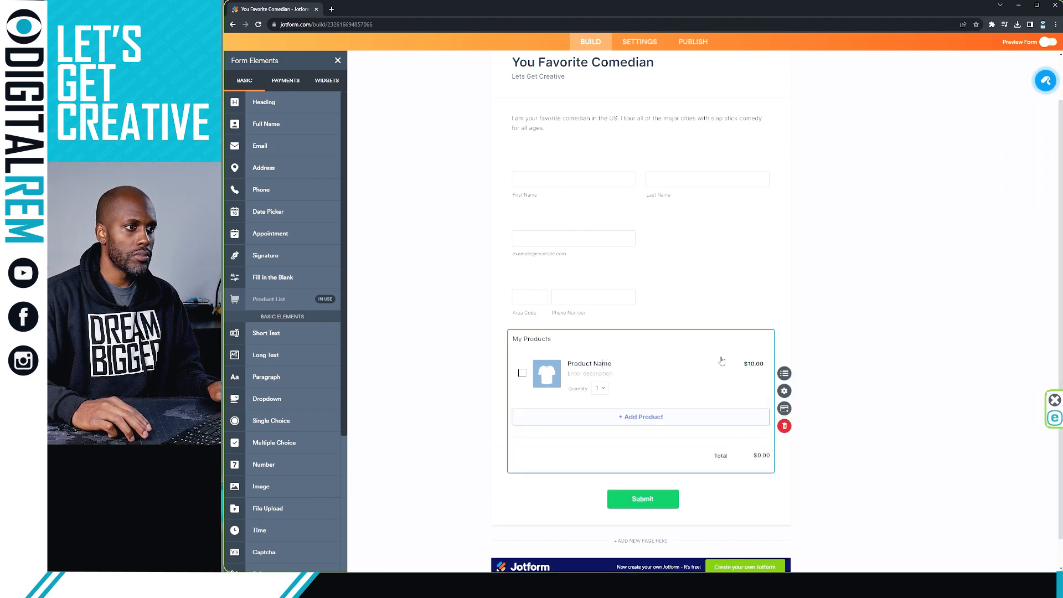
pyautogui.click(784, 391)
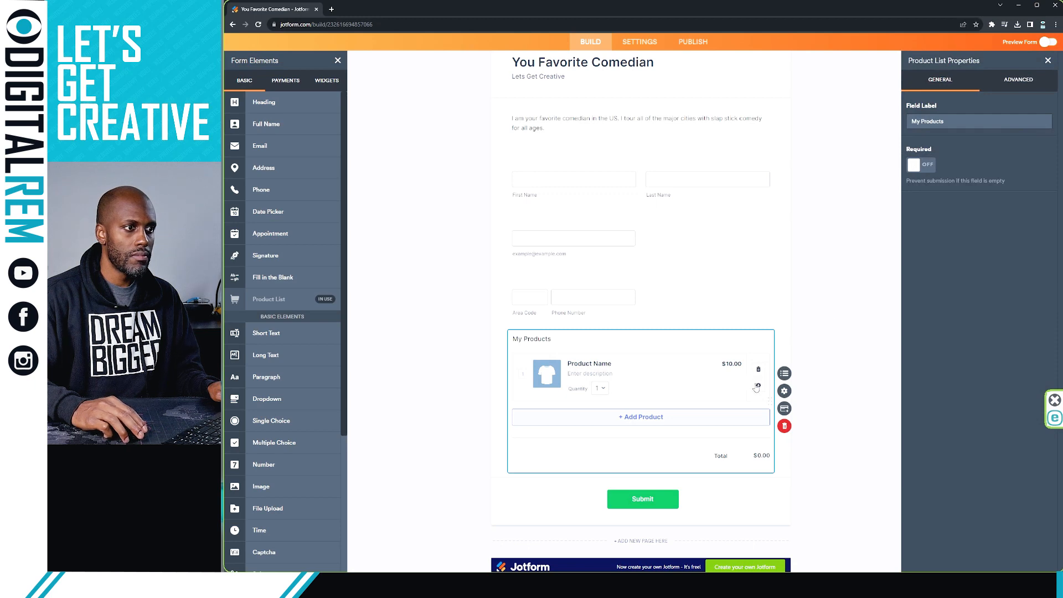
pyautogui.click(759, 385)
pyautogui.moveTo(951, 117); pyautogui.dragTo(877, 109)
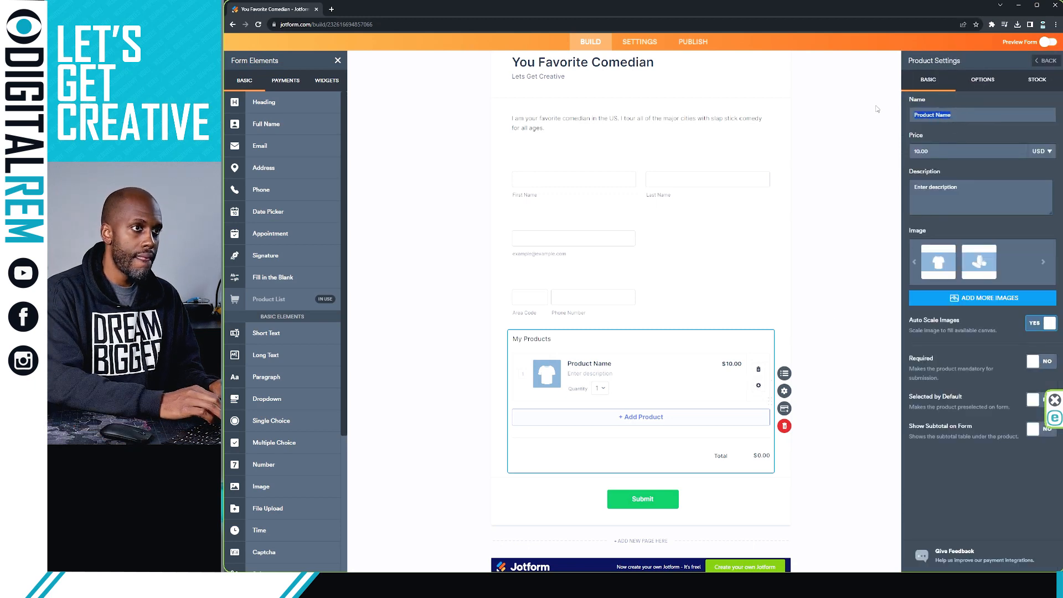
pyautogui.write('M')
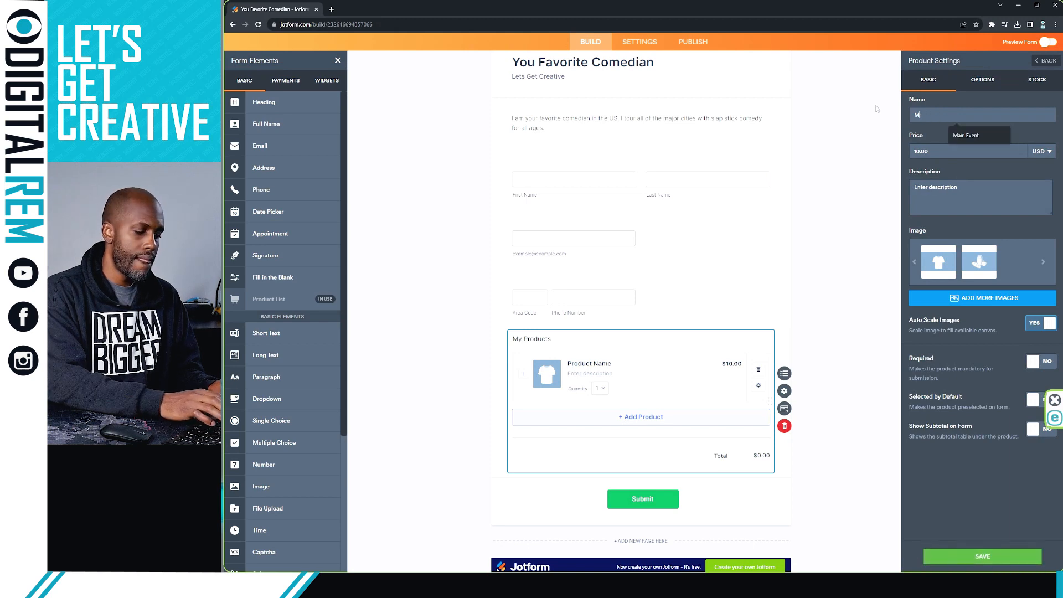
pyautogui.write('aaster m')
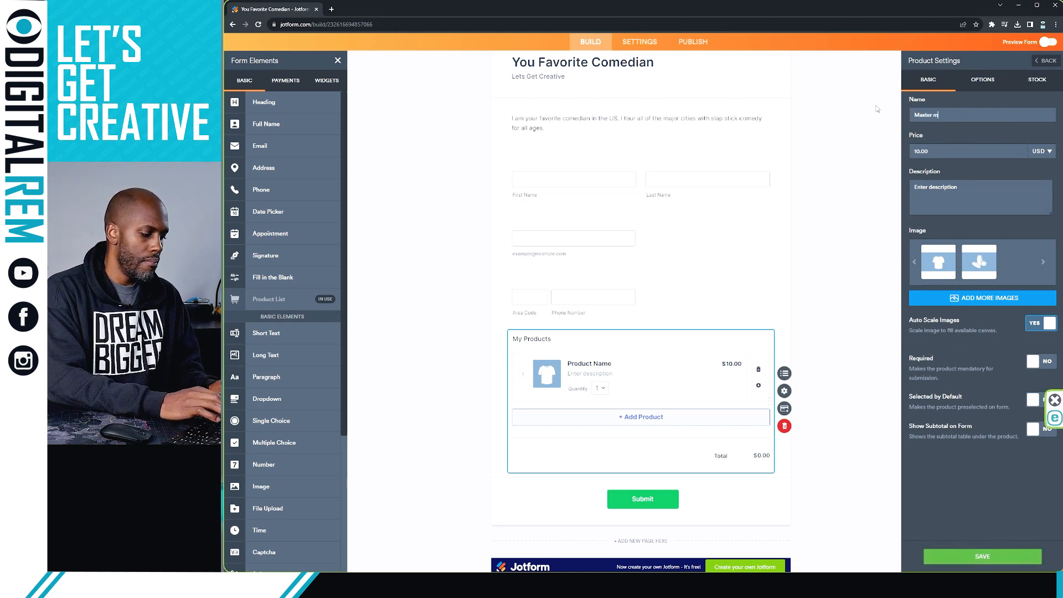
pyautogui.press('BackSpace')
pyautogui.press('BackSpace')
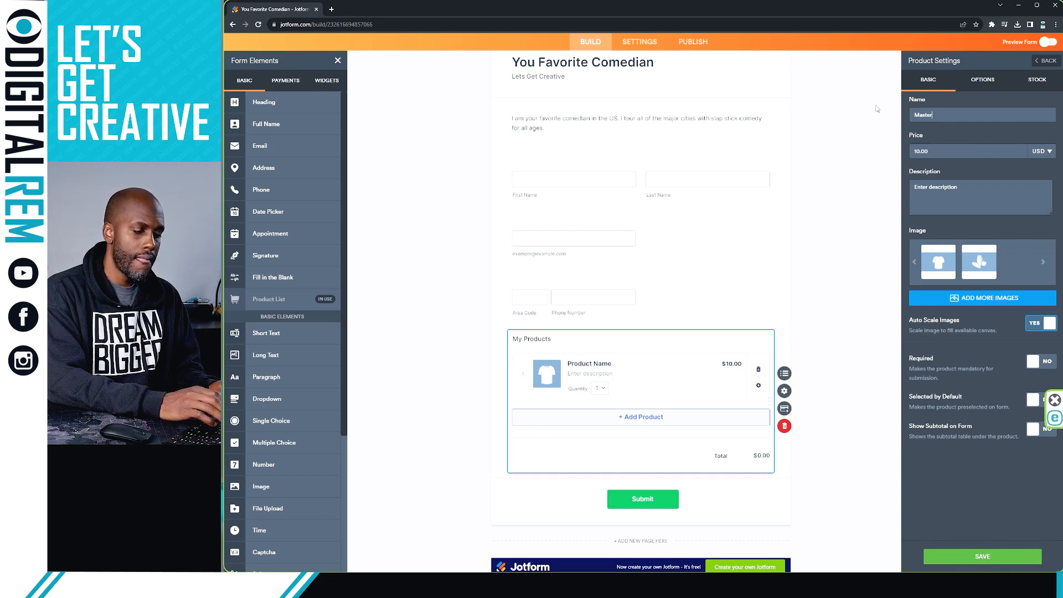
pyautogui.write('mind')
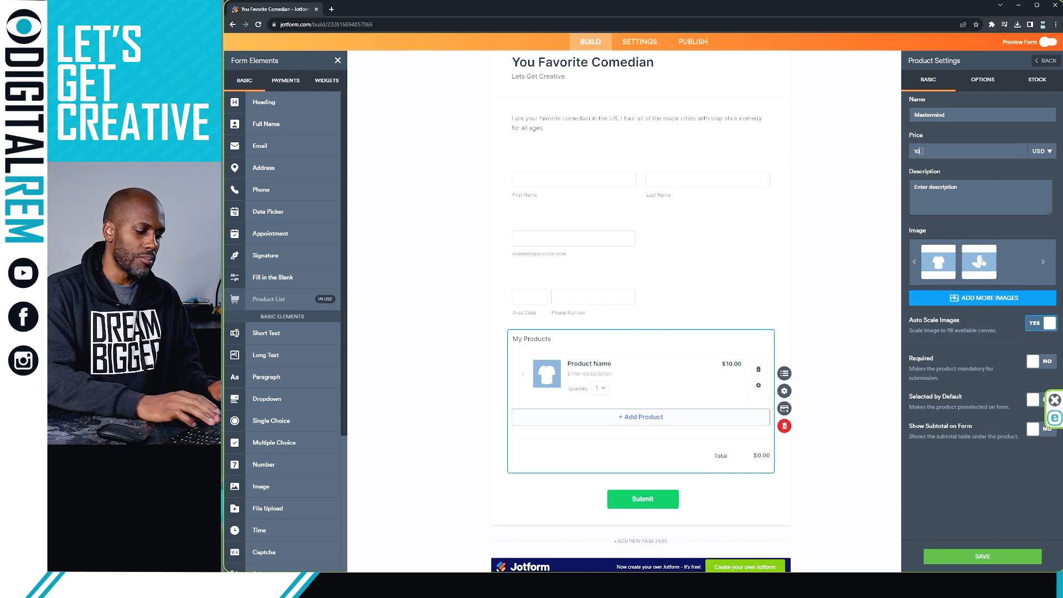
pyautogui.press('BackSpace')
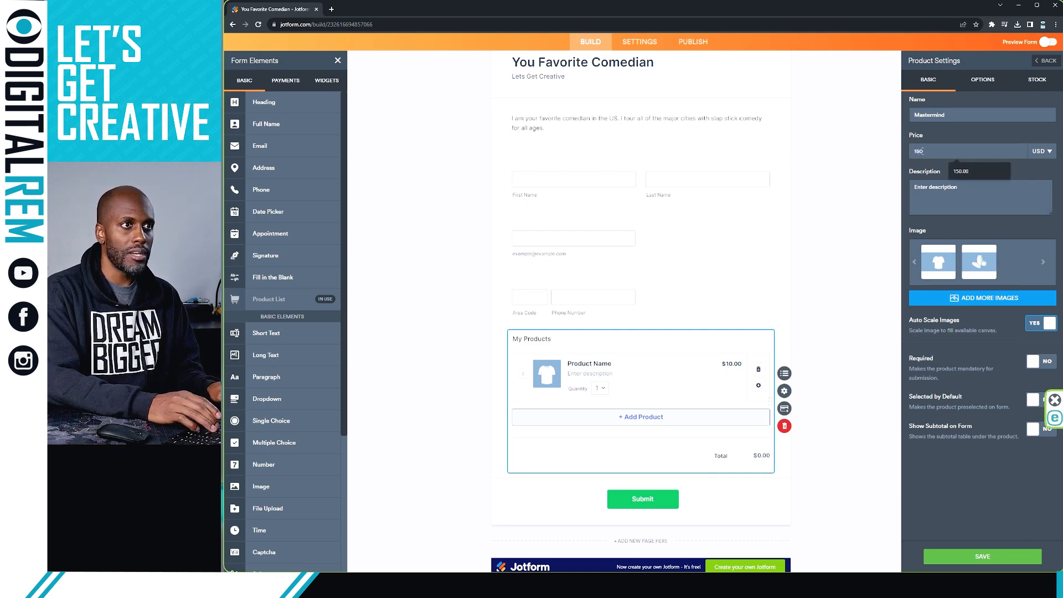
pyautogui.write('50.00')
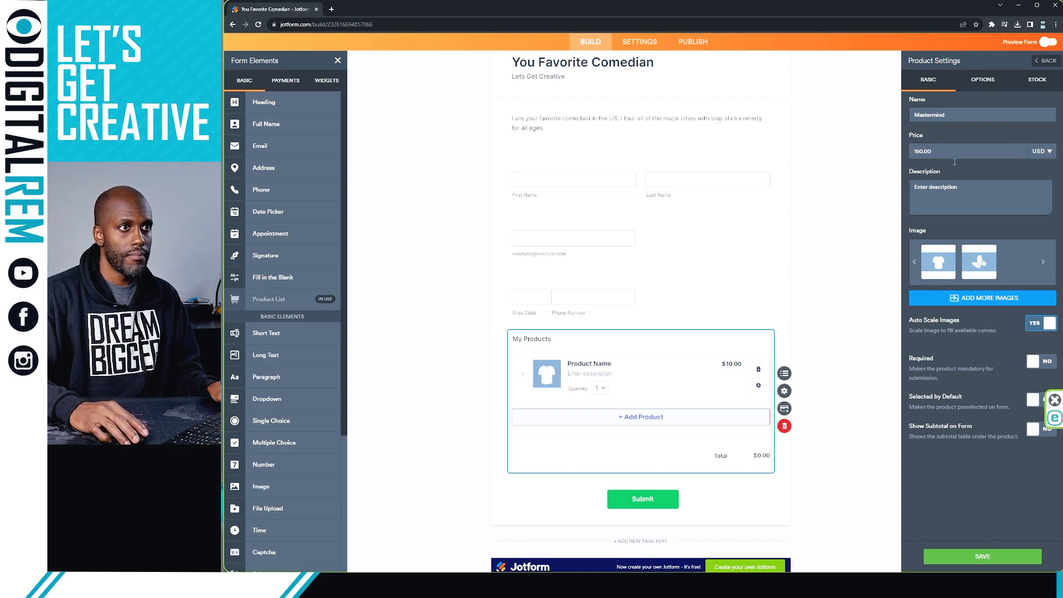
pyautogui.click(980, 556)
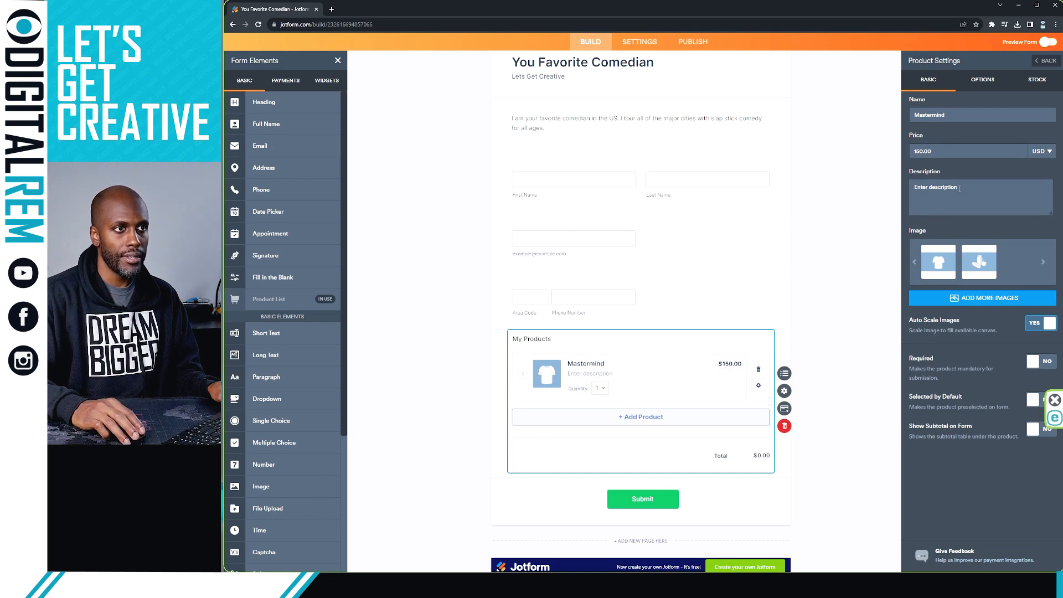
# Step: Replace the placeholder description with 'This is where you will get an introduction to establ…'
pyautogui.moveTo(957, 186); pyautogui.dragTo(872, 181)
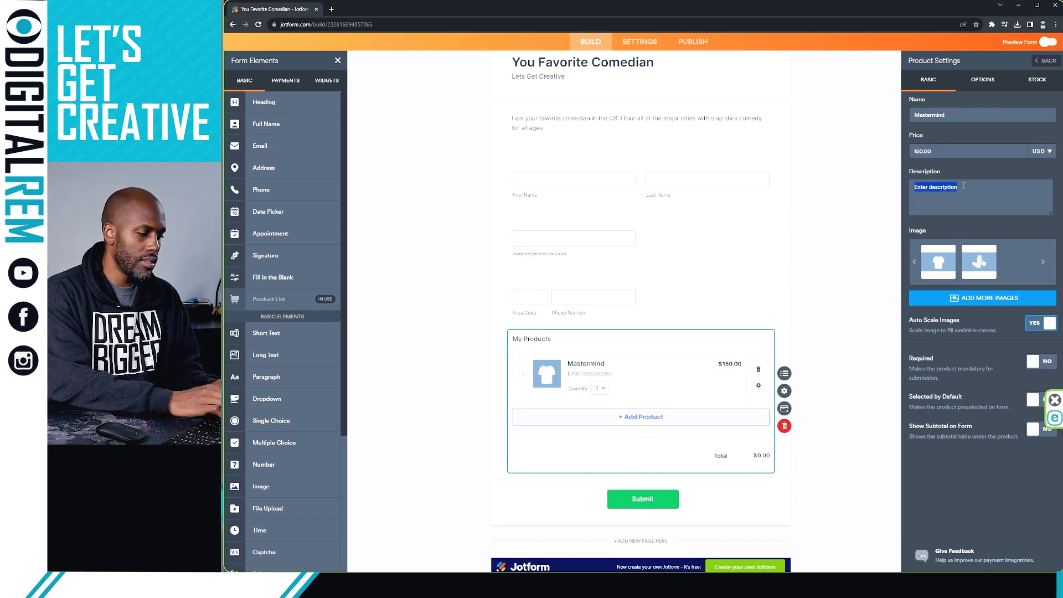
pyautogui.write('This is where you will')
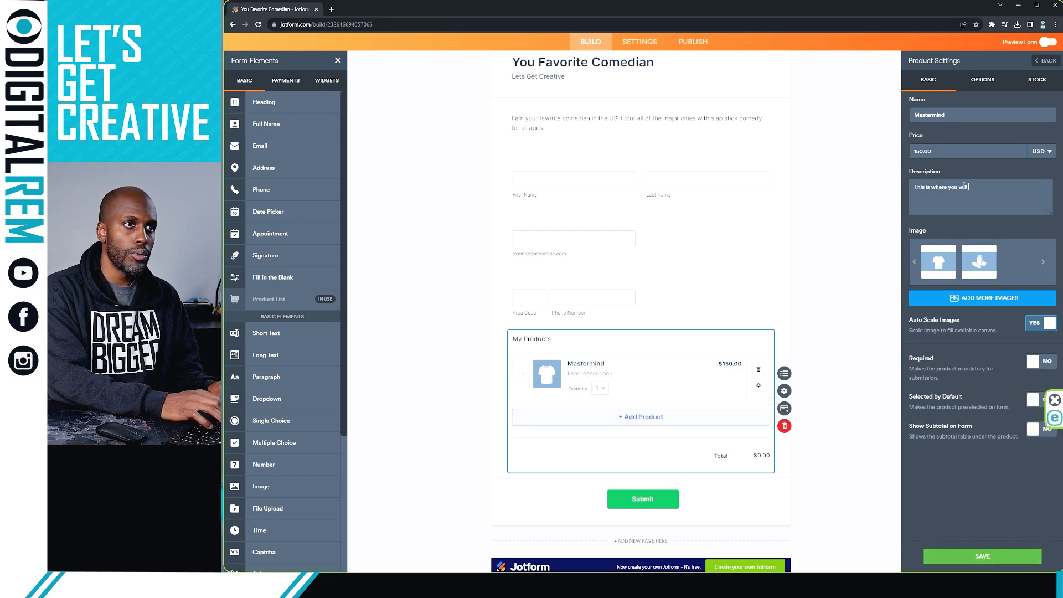
pyautogui.write(' get an introduction')
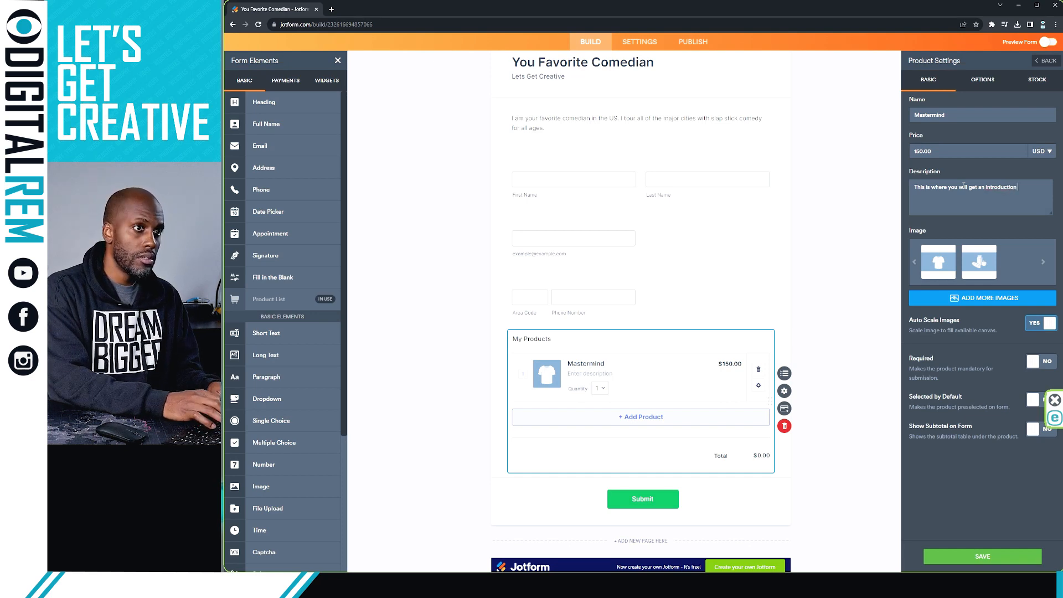
pyautogui.write('to establi')
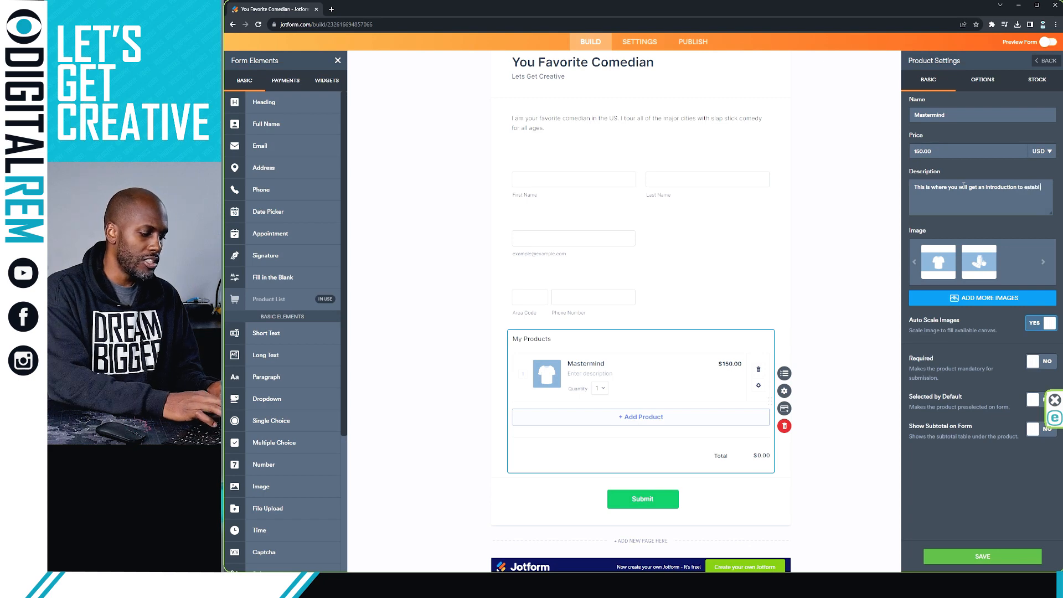
pyautogui.write('shing you brand ident')
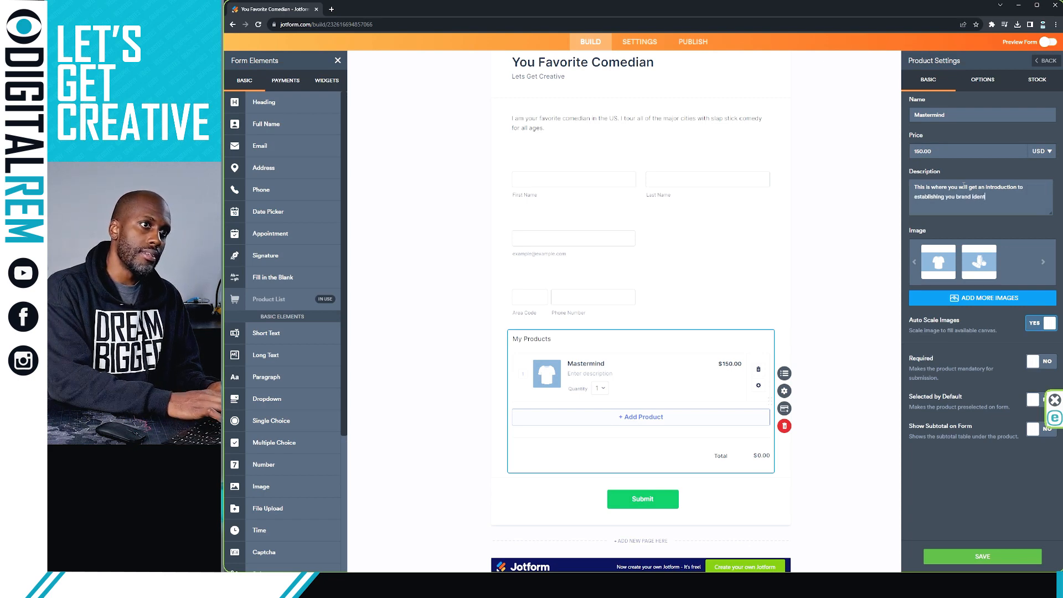
pyautogui.write('.')
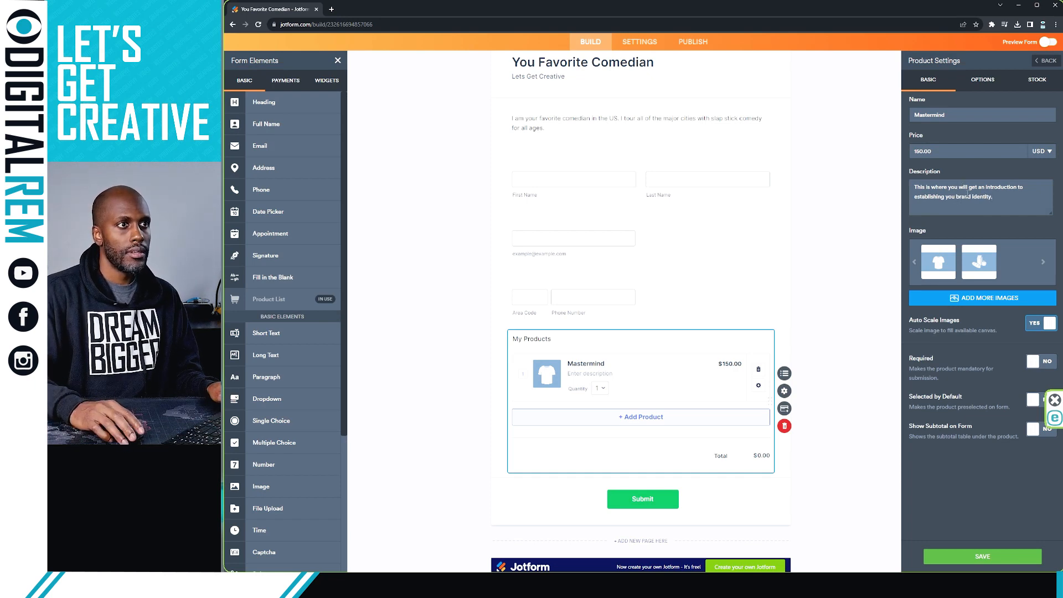
# Step: Finish the description and swap the placeholder image for DigitalREM_Logo-03, then save
pyautogui.click(955, 196)
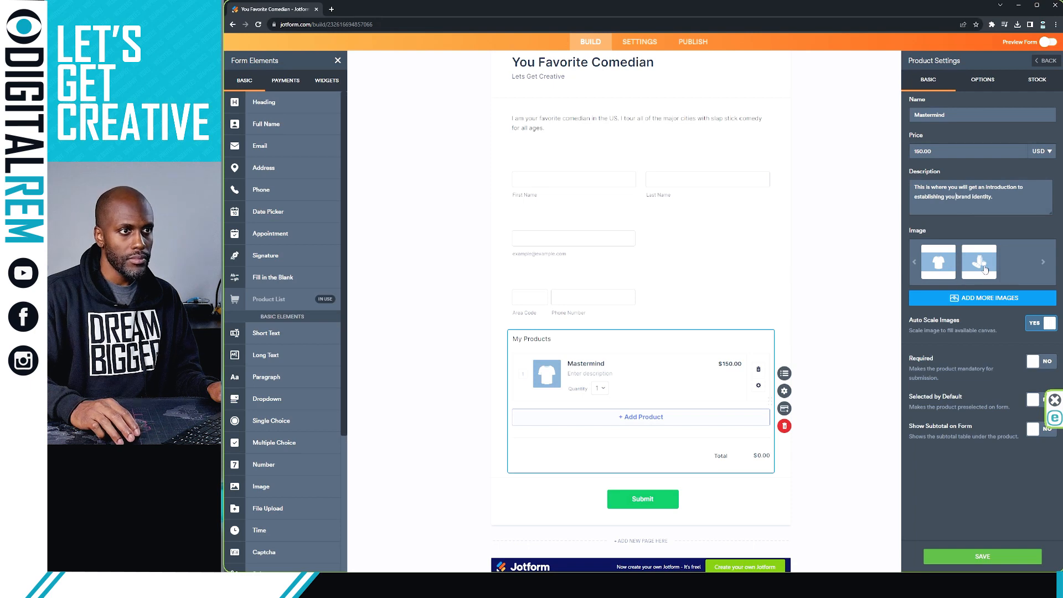
pyautogui.moveTo(979, 271)
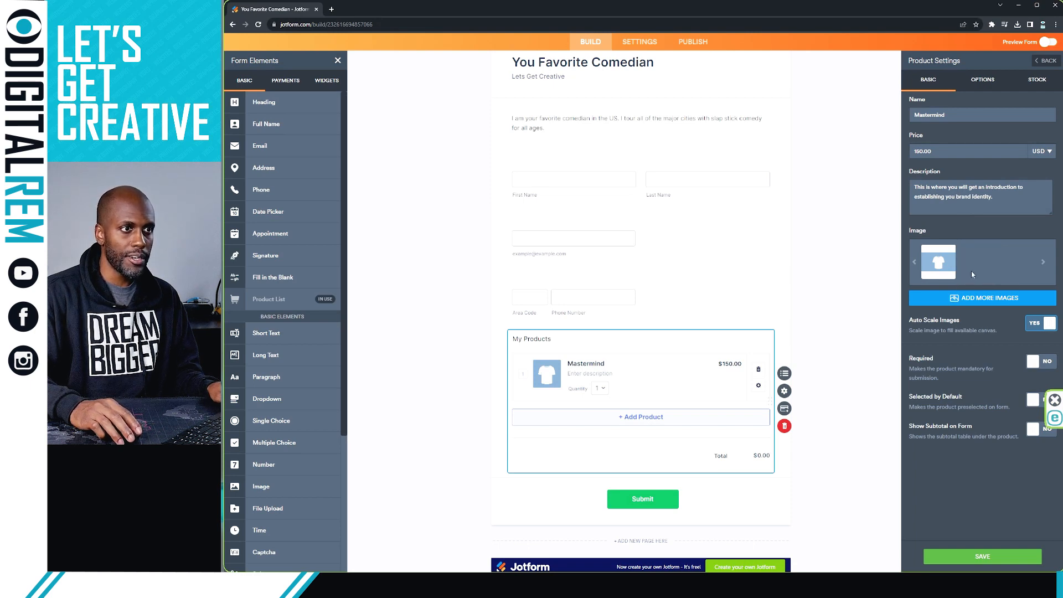
pyautogui.click(934, 272)
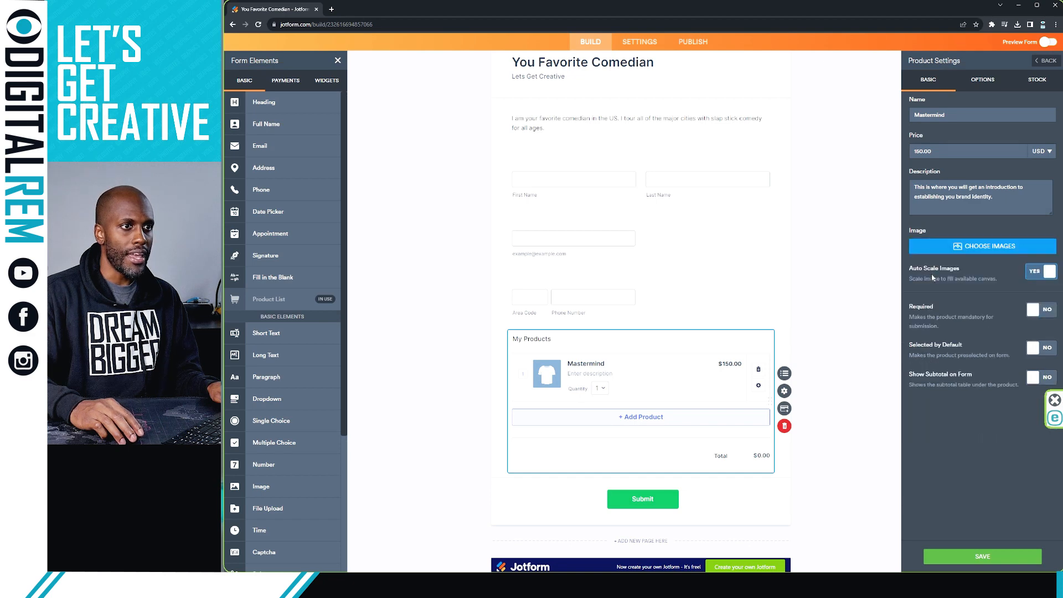
pyautogui.click(974, 254)
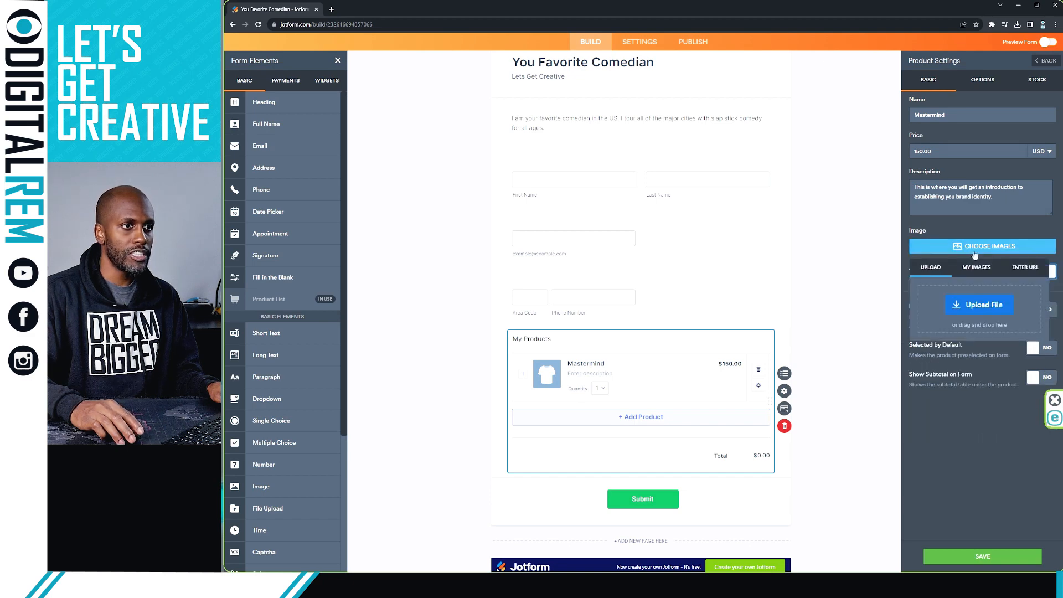
pyautogui.click(962, 302)
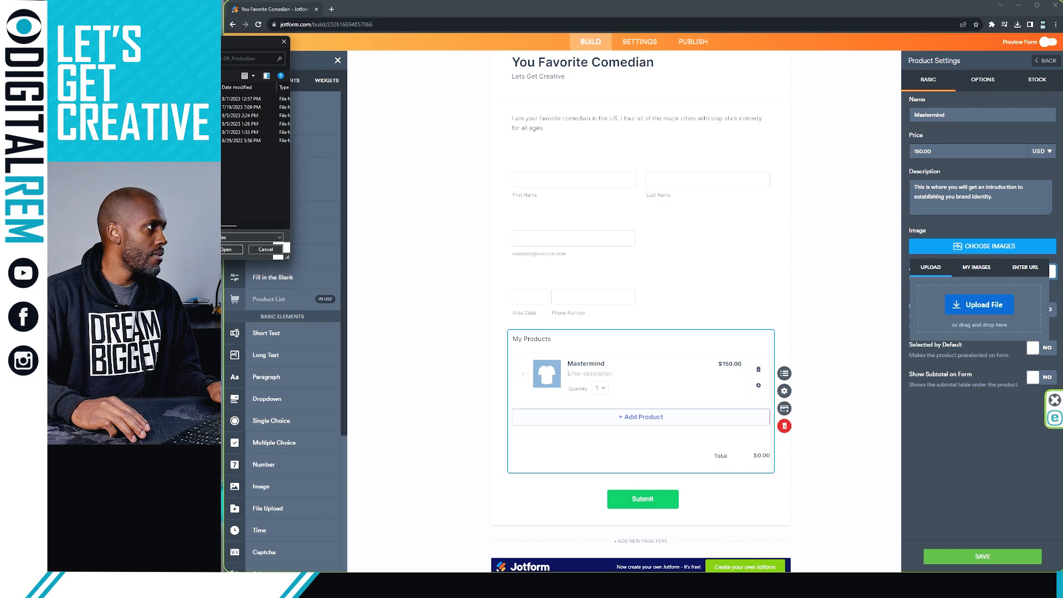
pyautogui.doubleClick(193, 106)
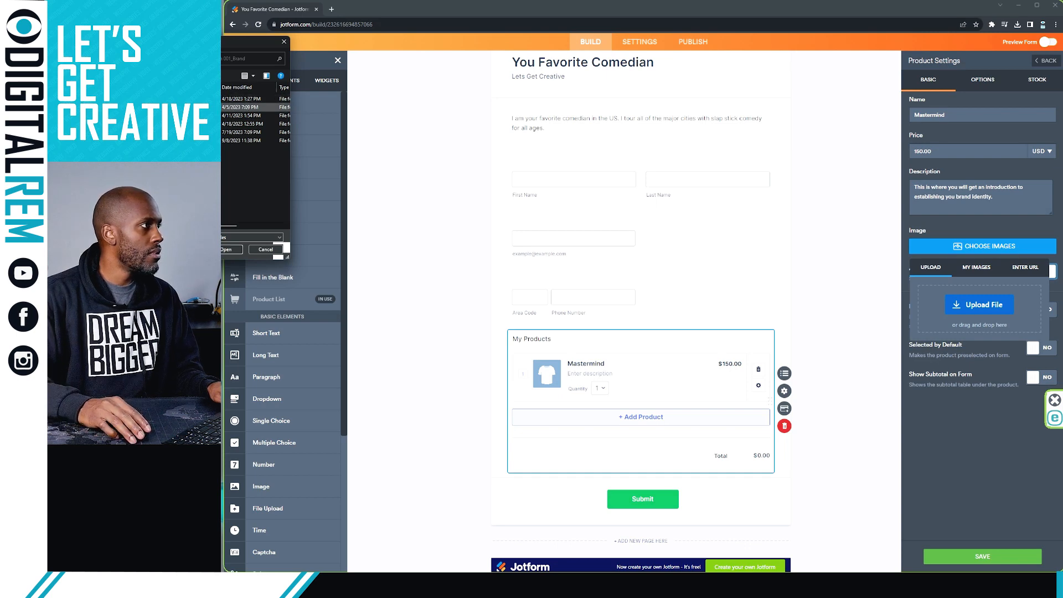
pyautogui.click(249, 106)
pyautogui.press('Return')
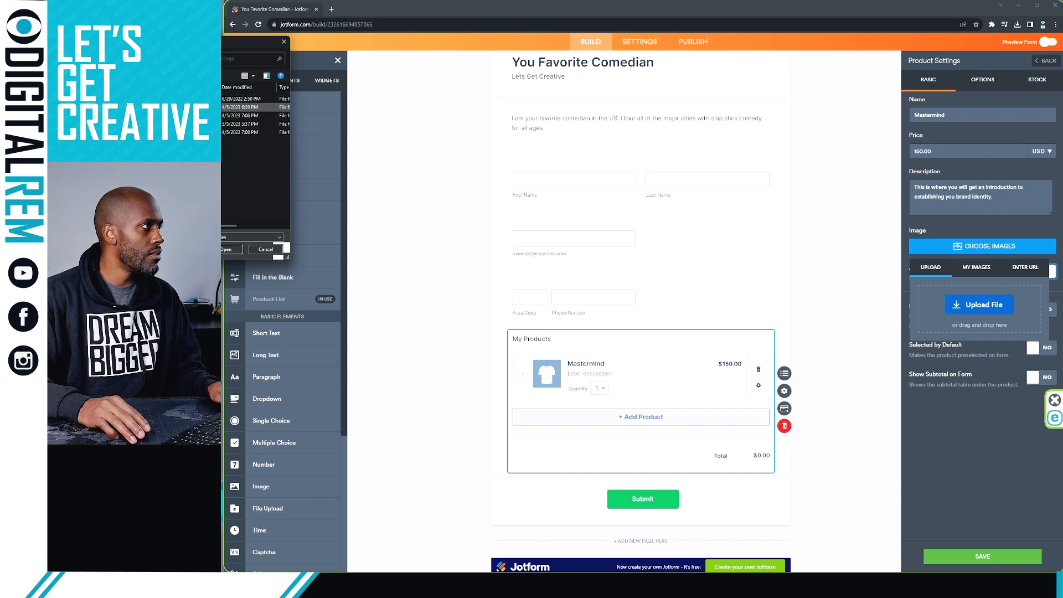
pyautogui.press('Return')
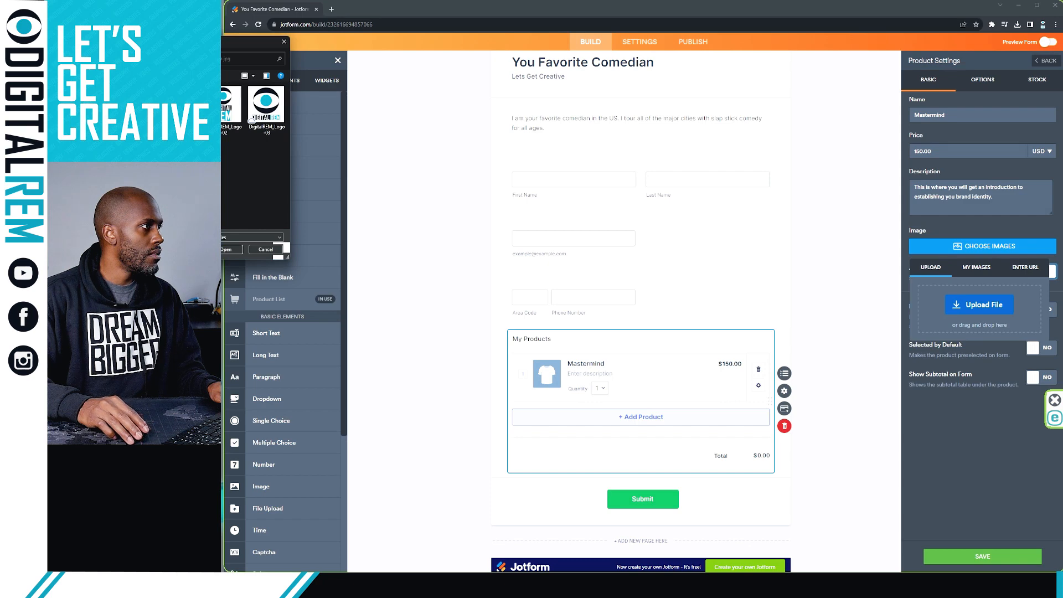
pyautogui.doubleClick(252, 117)
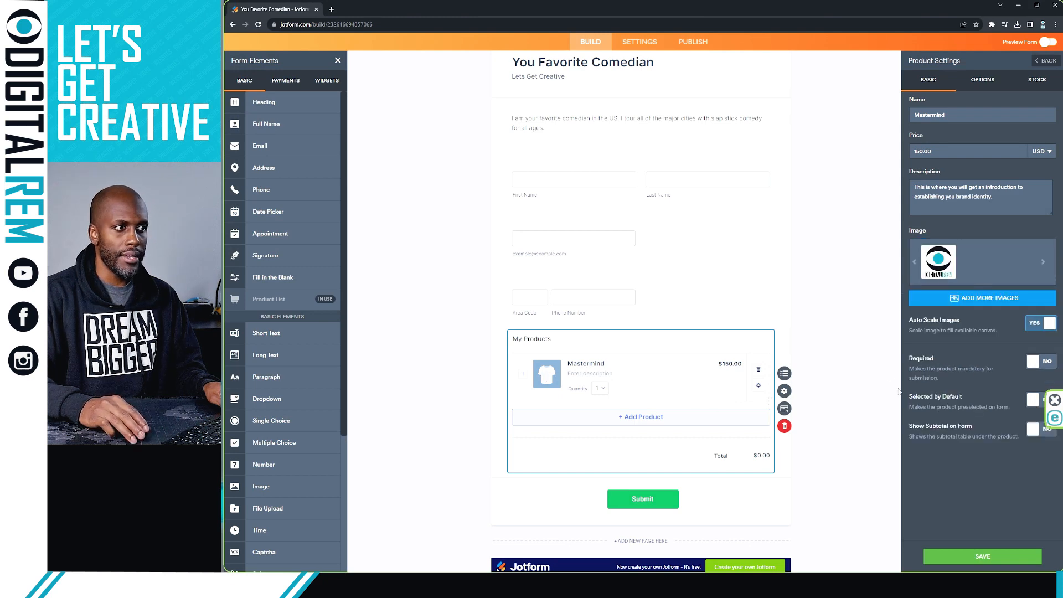
pyautogui.click(979, 555)
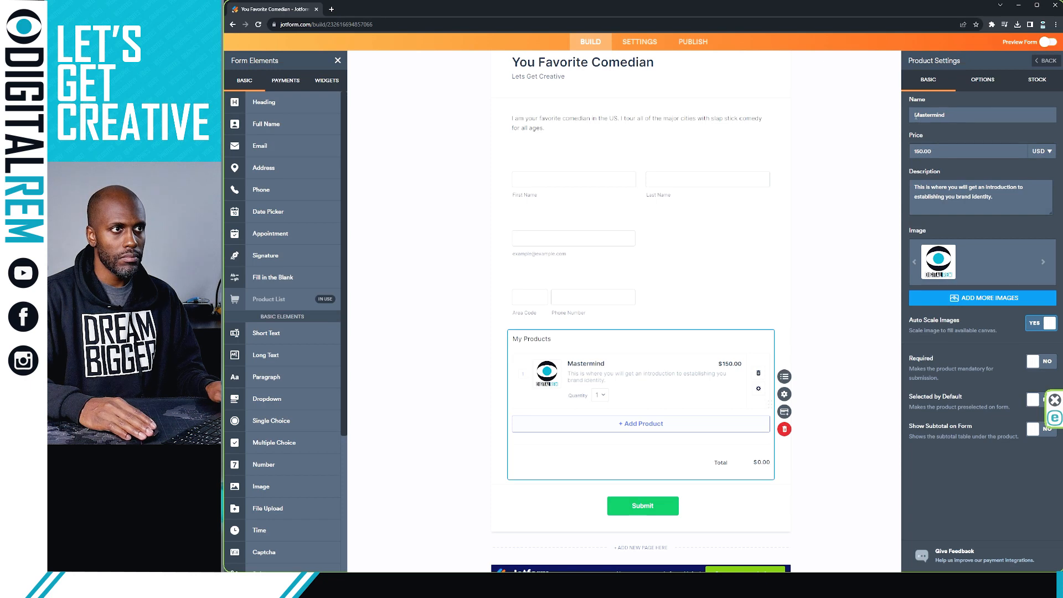
# Step: Prefix the product name with 'Brand' to make it 'Brand Mastermind' and save
pyautogui.write('Brand')
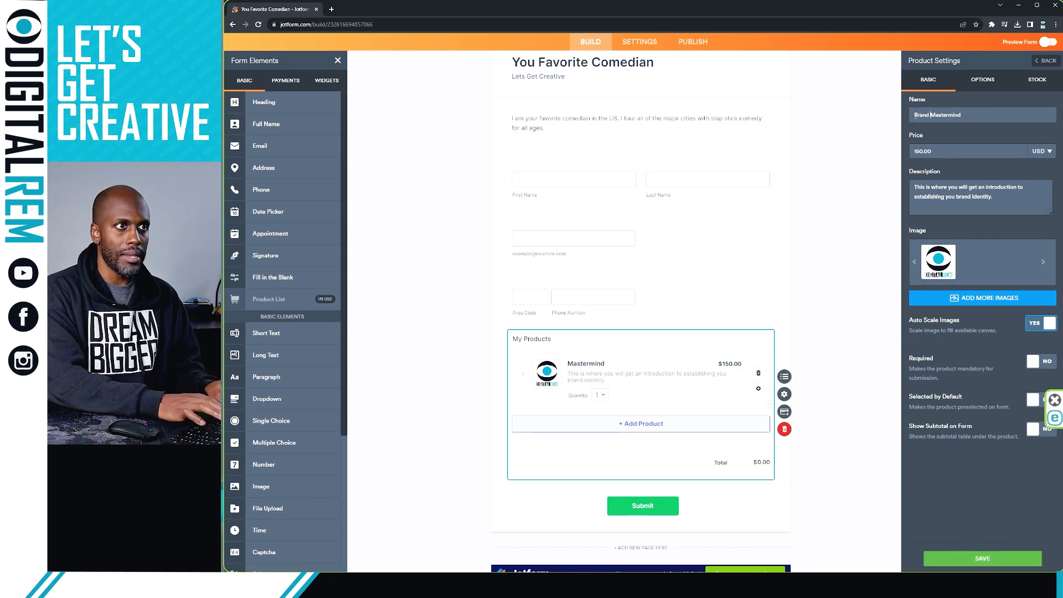
pyautogui.click(948, 555)
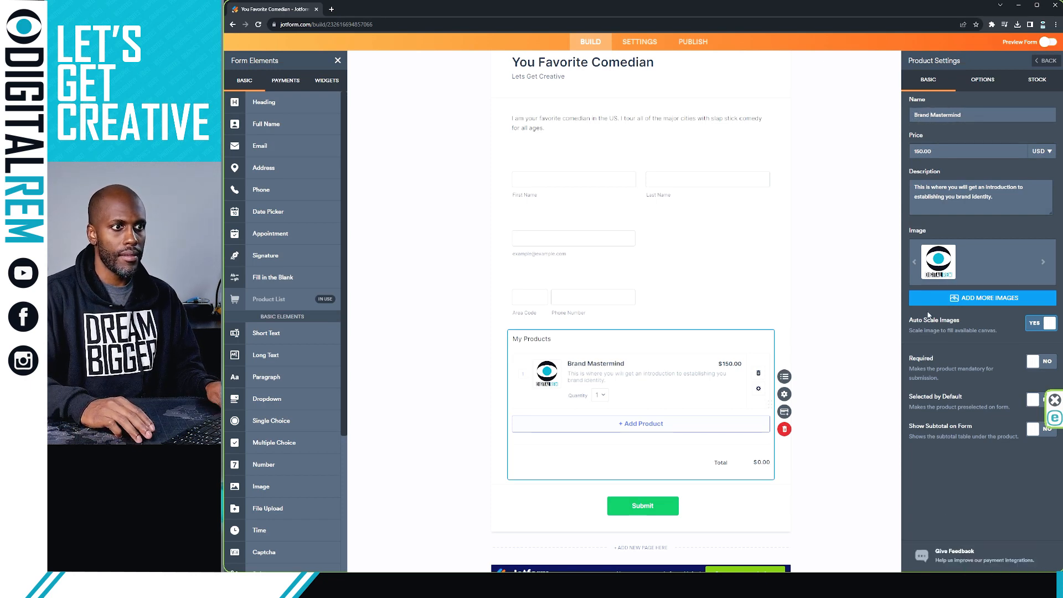
pyautogui.click(994, 86)
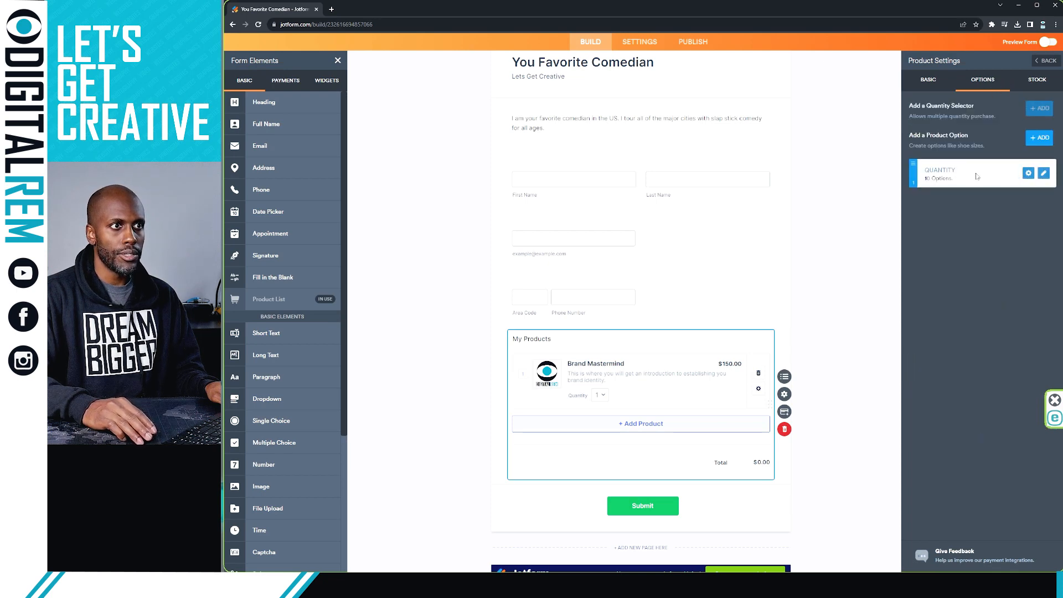
# Step: Enable stock control for Brand Mastermind with 50 available and a low stock alert at 10
pyautogui.click(1031, 84)
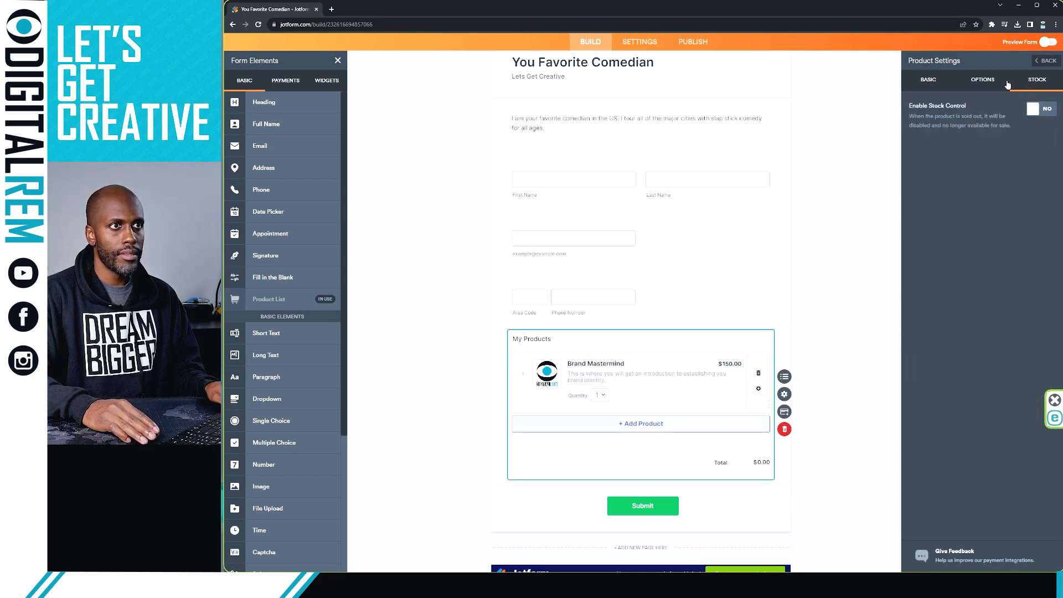
pyautogui.click(989, 84)
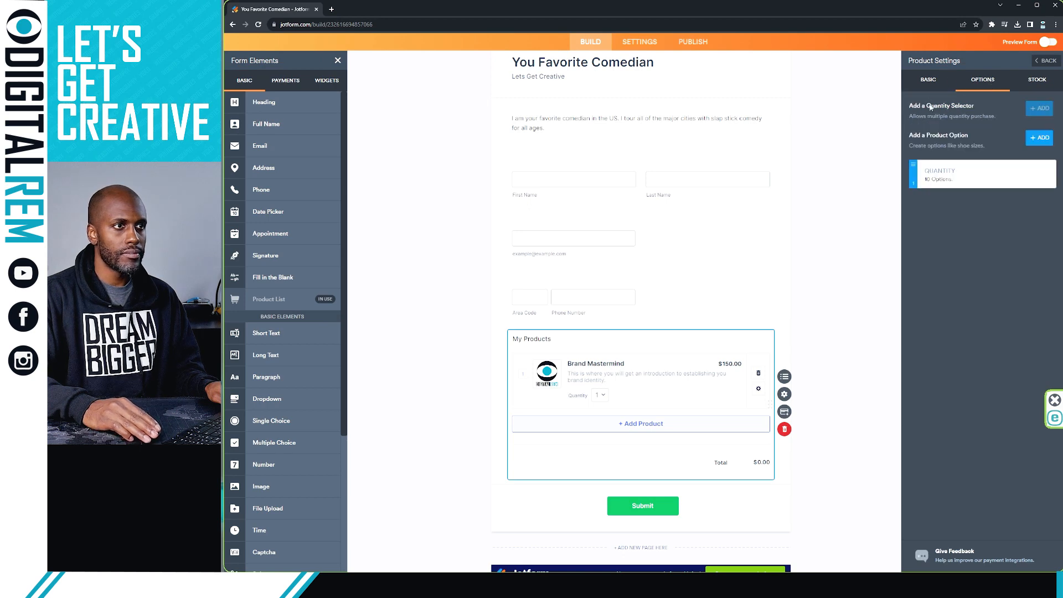
pyautogui.click(1033, 85)
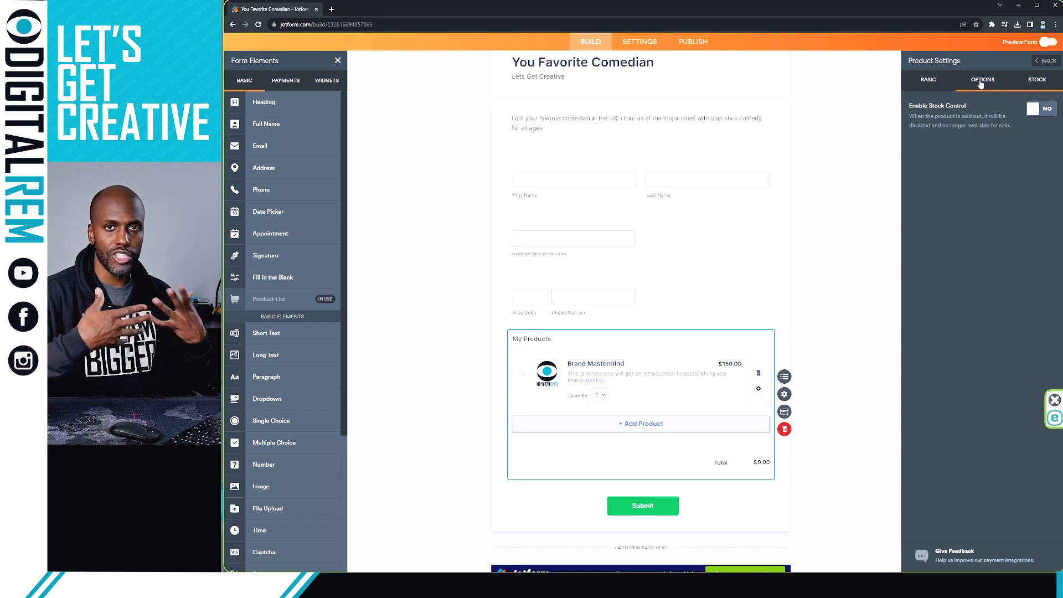
pyautogui.click(1034, 109)
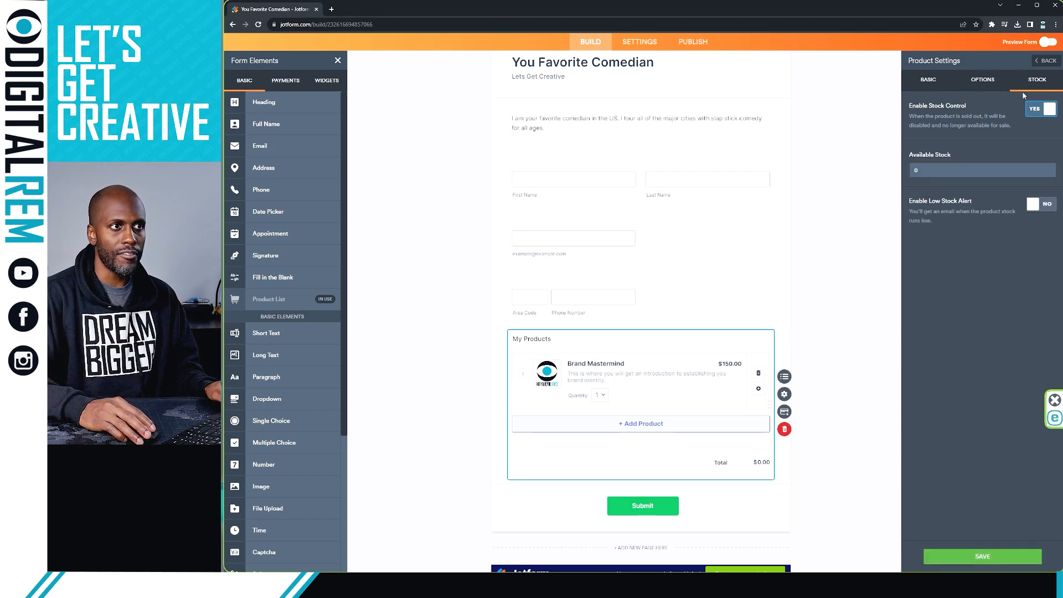
pyautogui.click(941, 84)
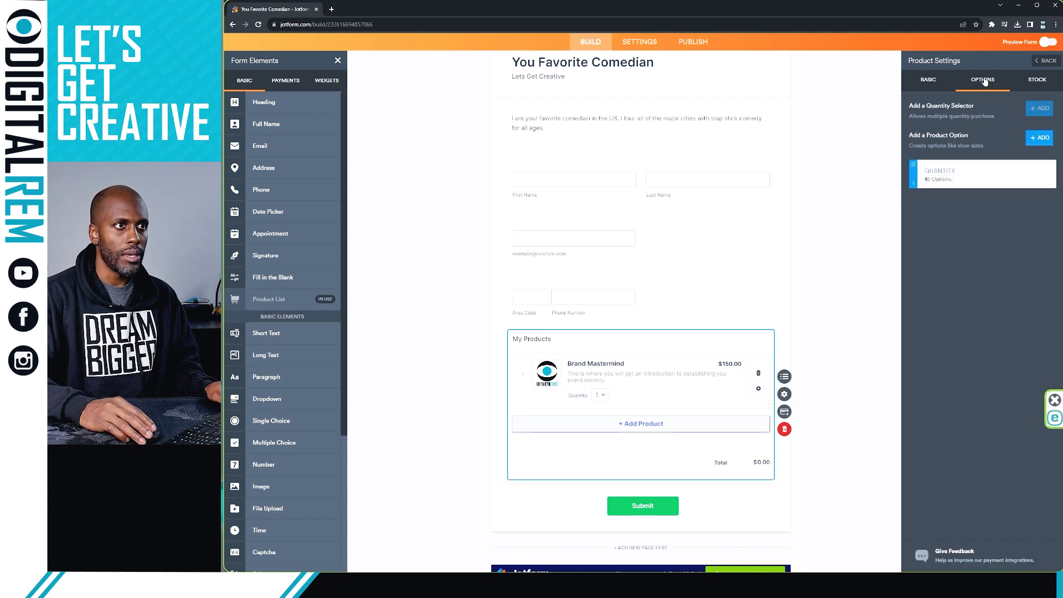
pyautogui.click(1023, 84)
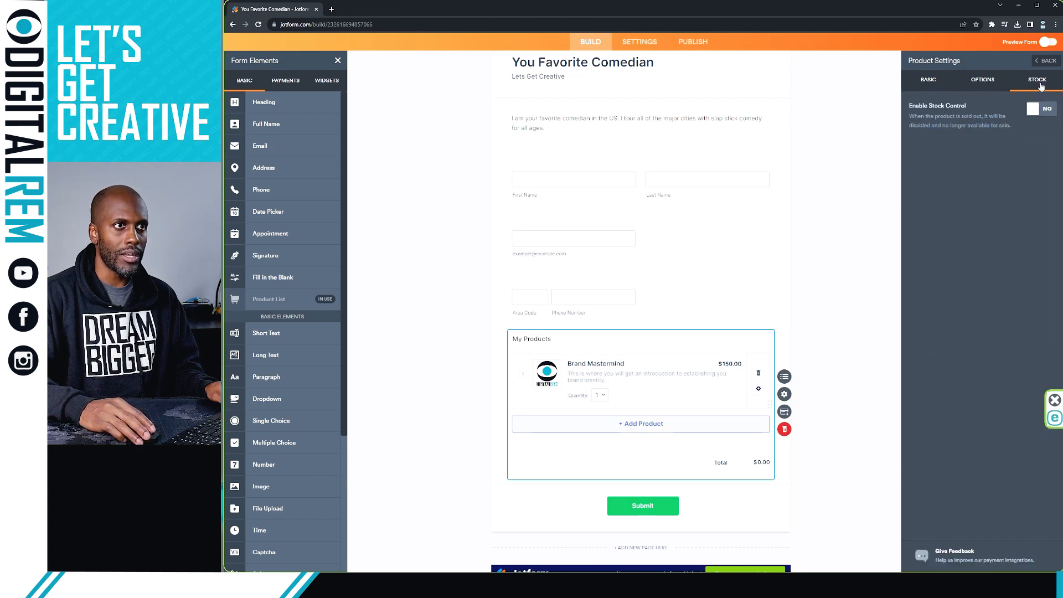
pyautogui.click(1032, 109)
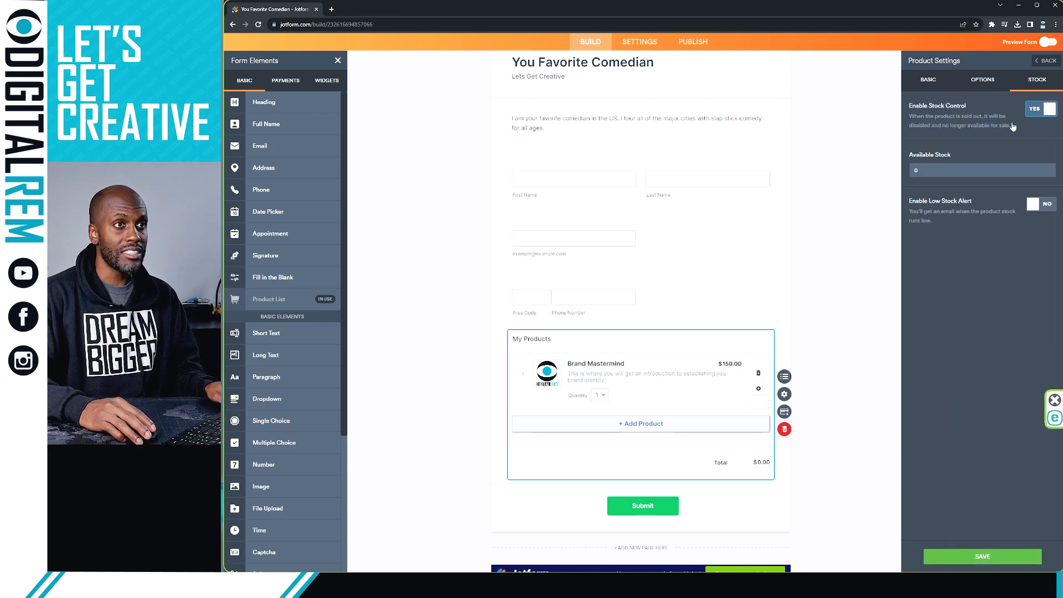
pyautogui.doubleClick(917, 168)
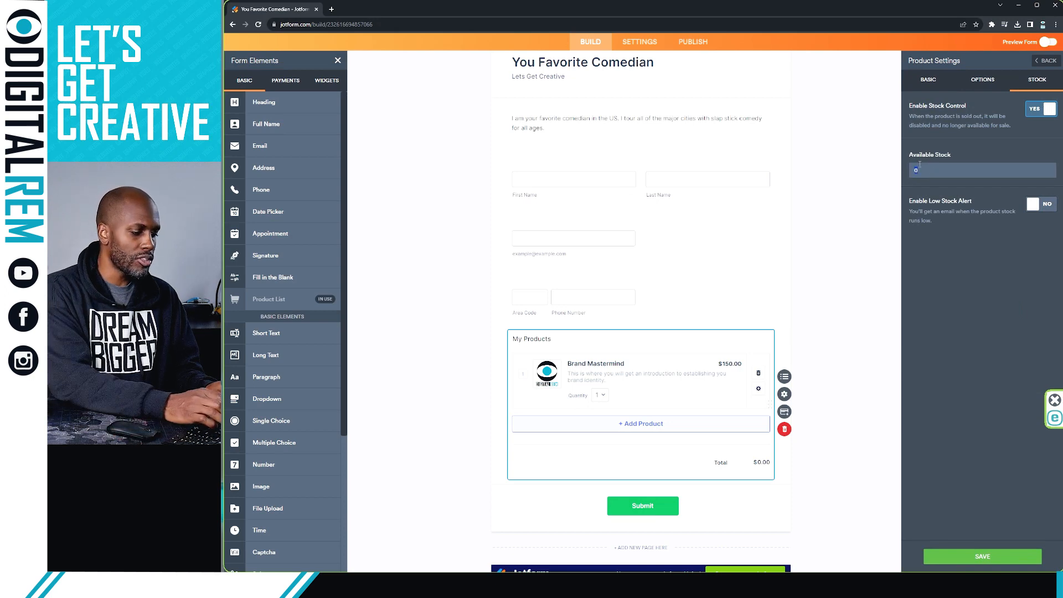
pyautogui.write('50')
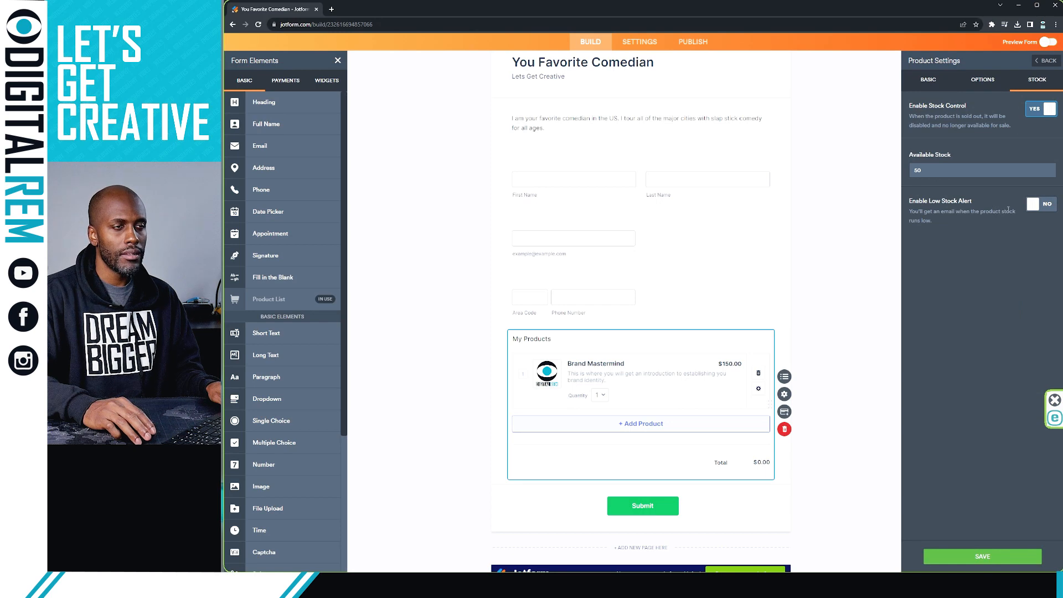
pyautogui.click(1031, 209)
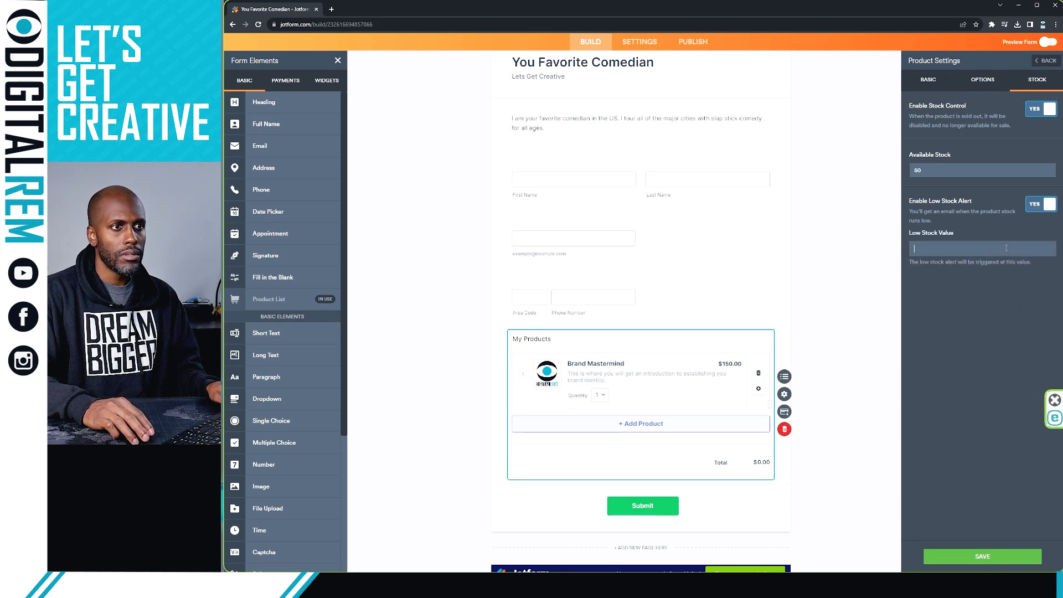
pyautogui.write('10')
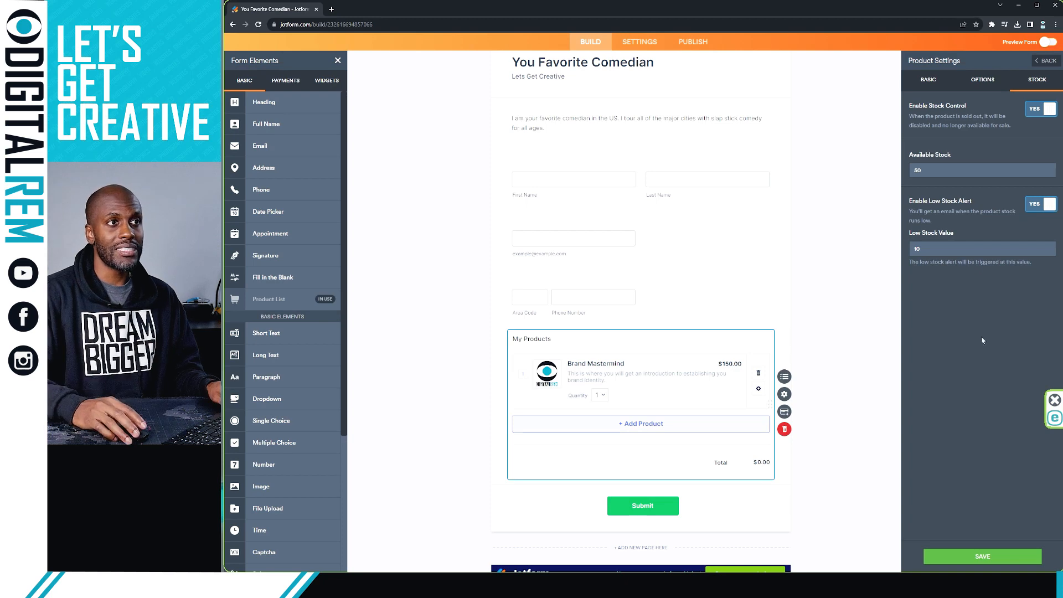
pyautogui.click(982, 556)
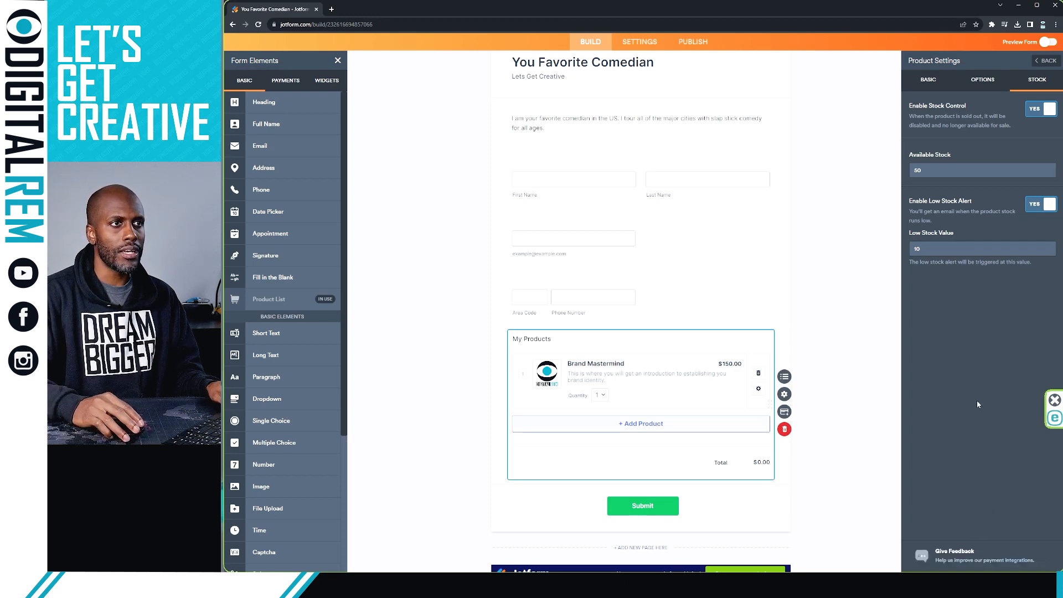
pyautogui.click(978, 81)
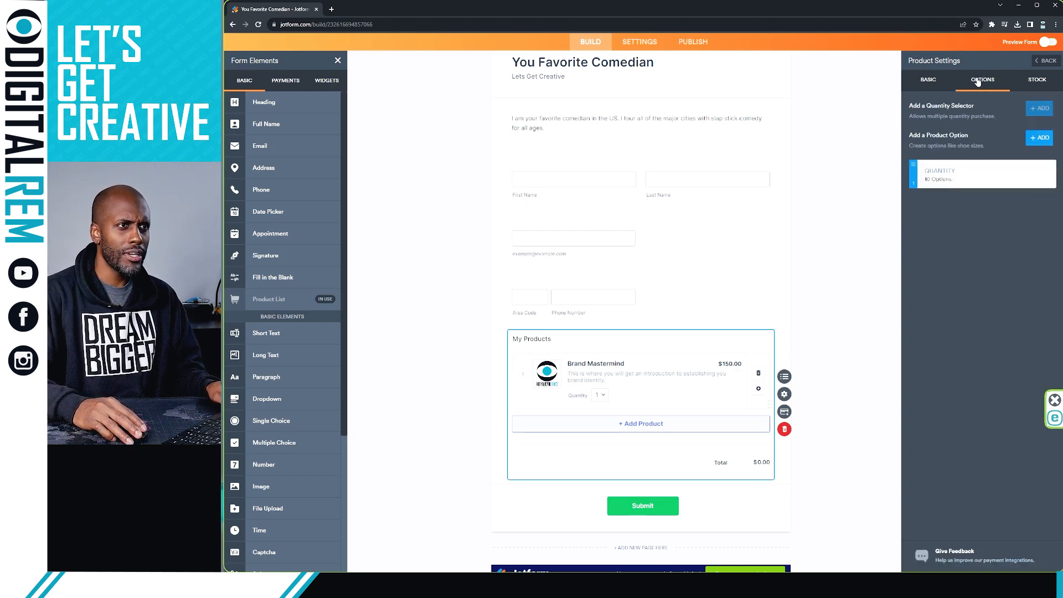
# Step: Set the product's quantity range from 1 to a maximum of 2
pyautogui.click(931, 82)
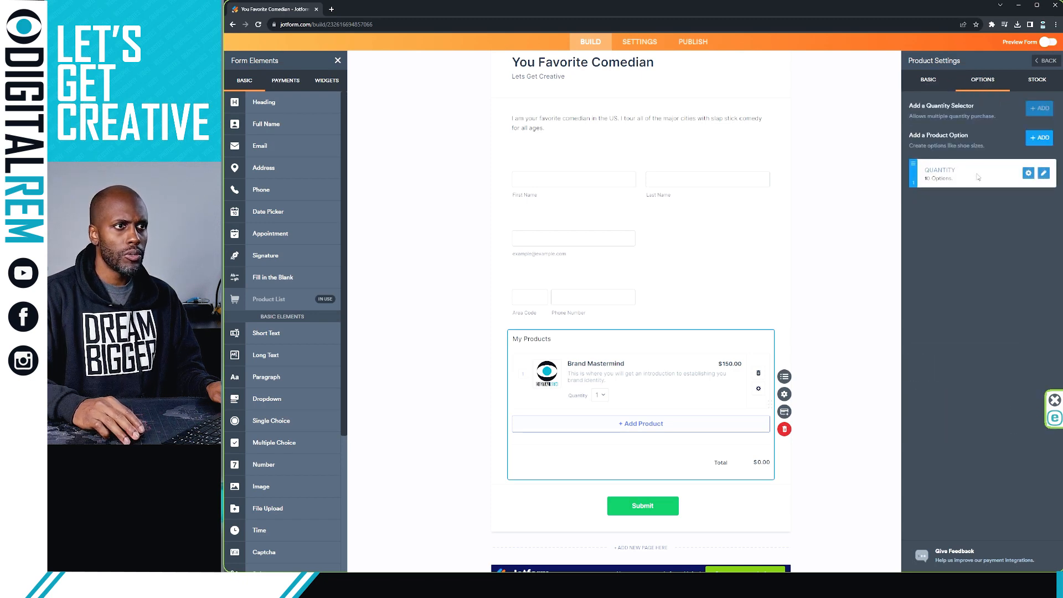
pyautogui.click(1042, 174)
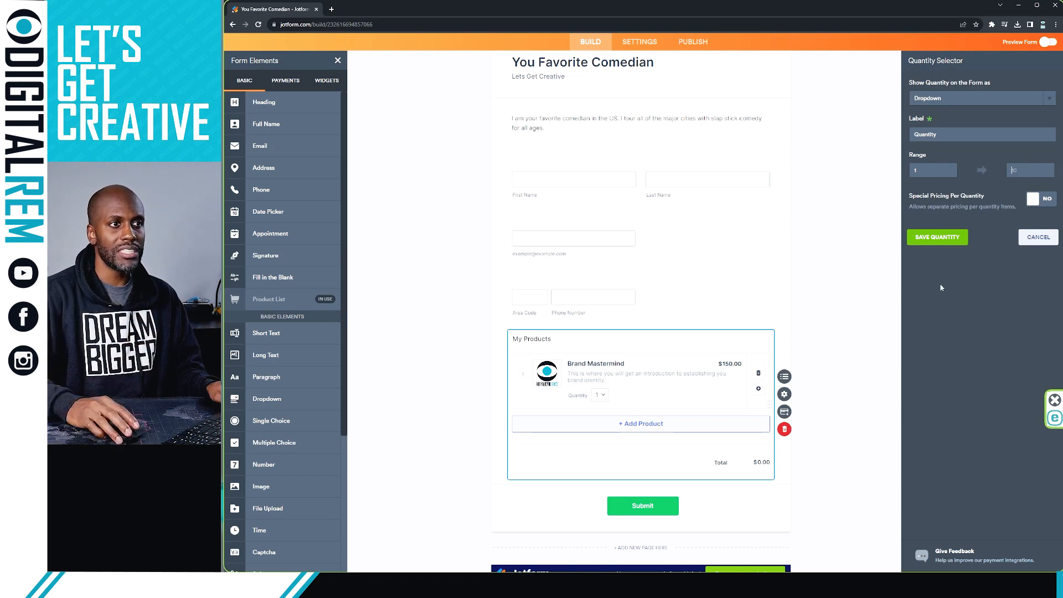
pyautogui.click(936, 243)
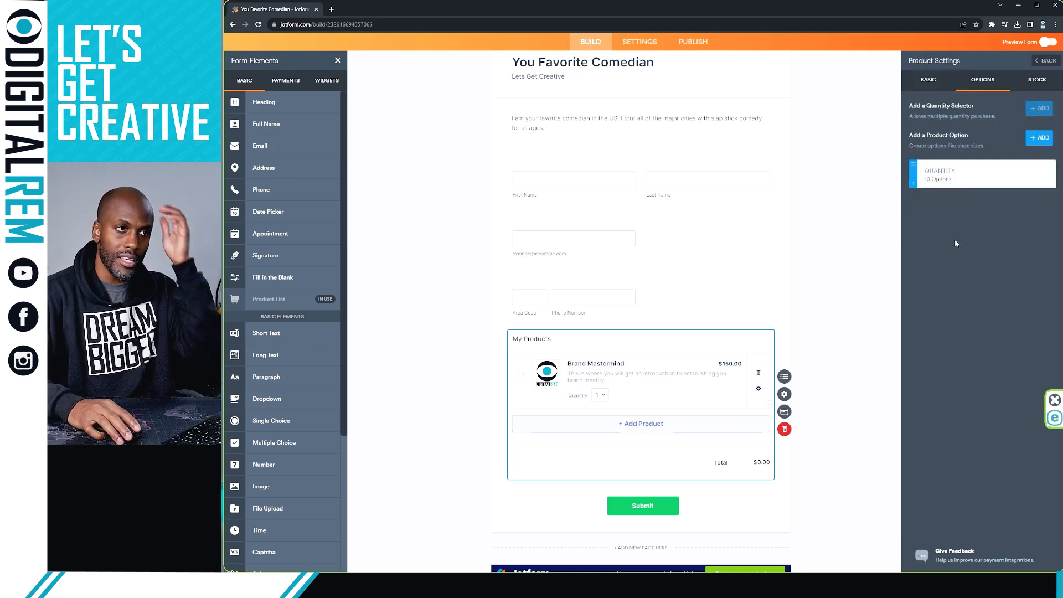
pyautogui.click(1004, 185)
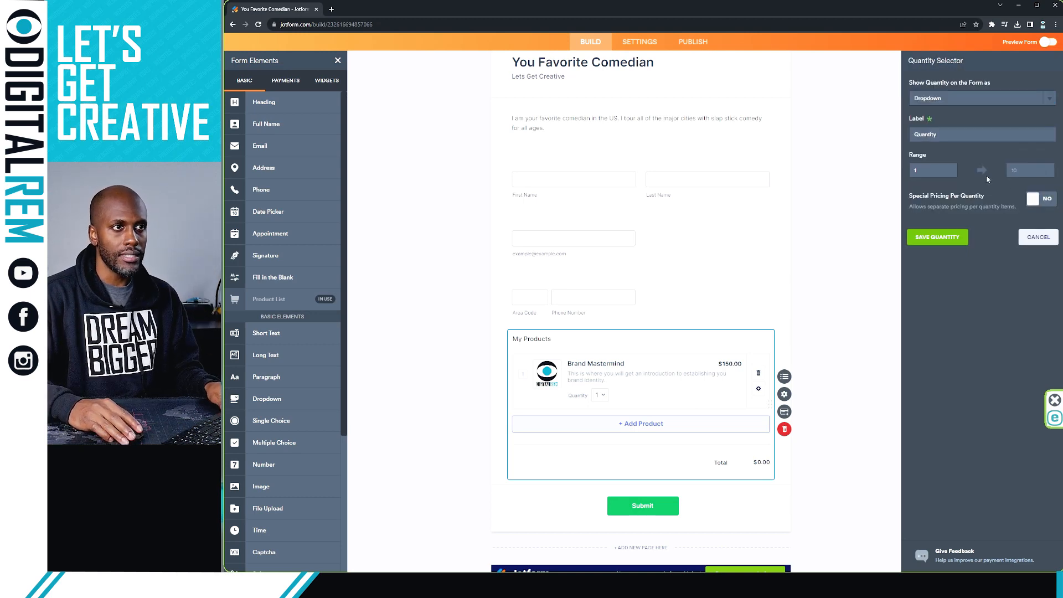
pyautogui.click(1025, 170)
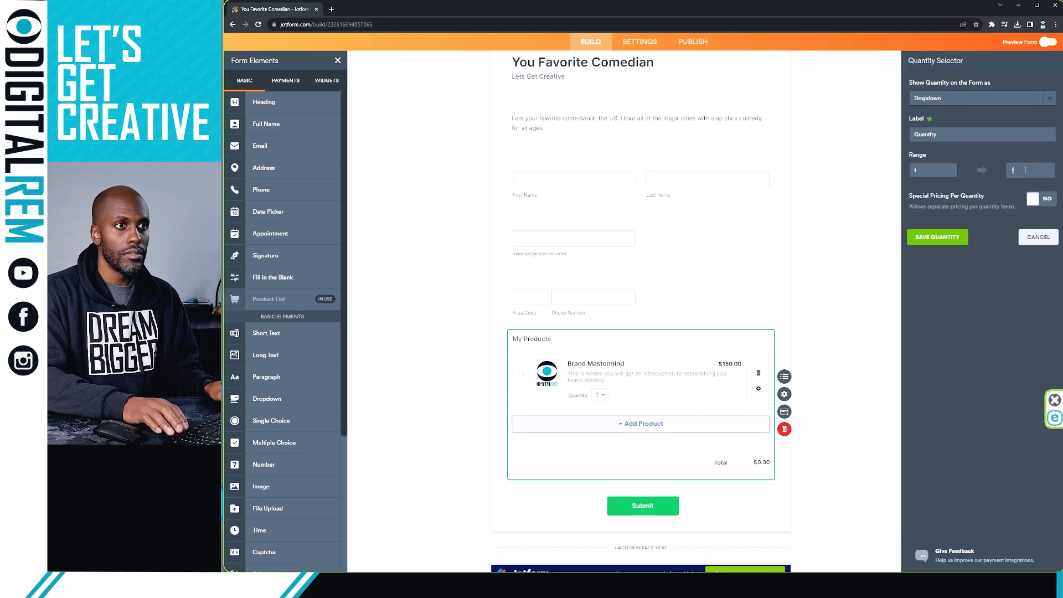
pyautogui.write('2')
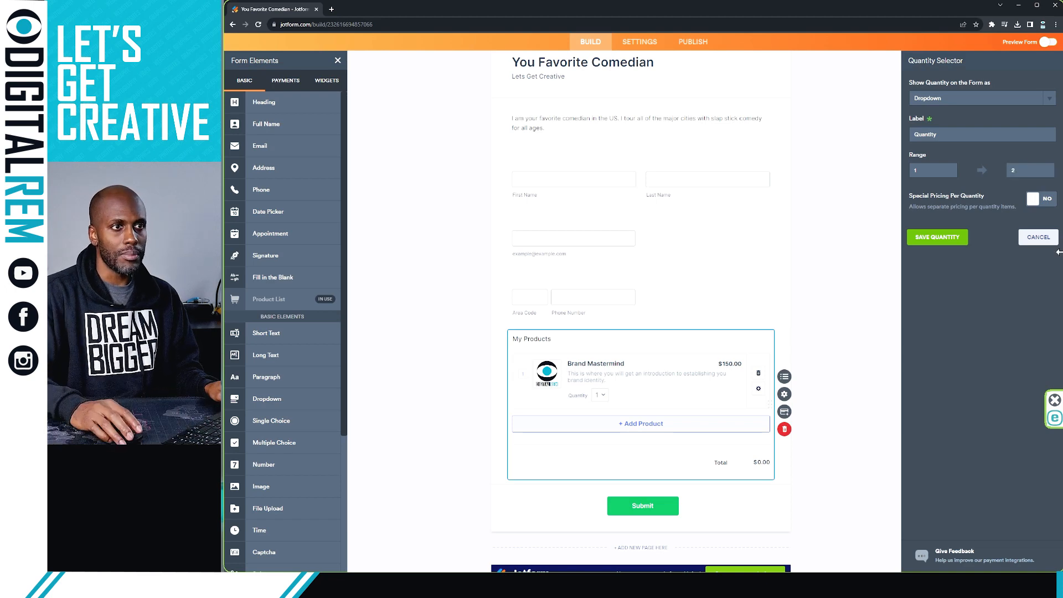
pyautogui.click(944, 237)
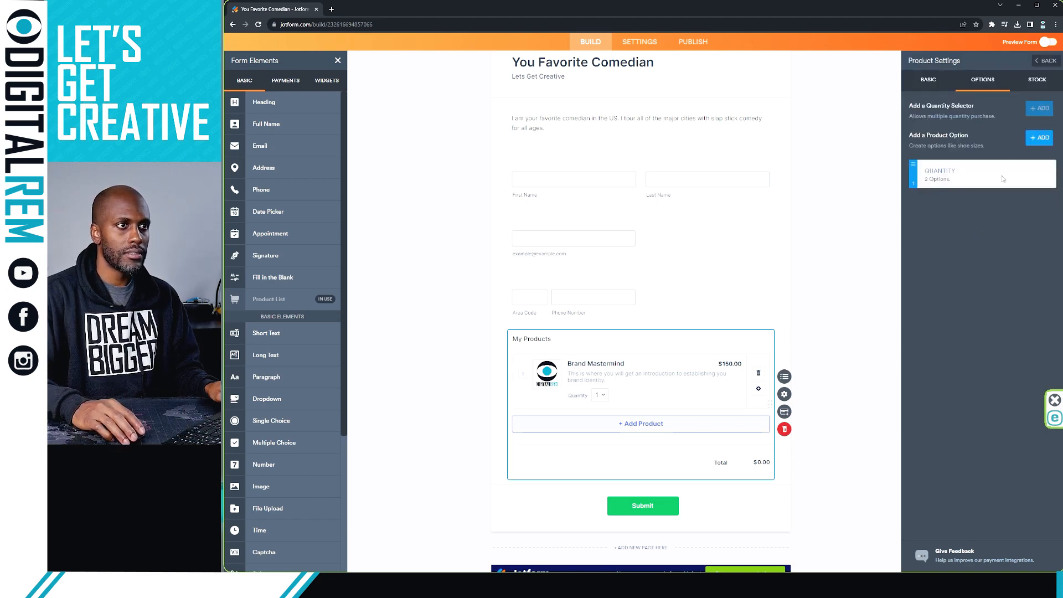
# Step: Enable special pricing per quantity: 150.00 for one and 250 for two
pyautogui.click(1018, 173)
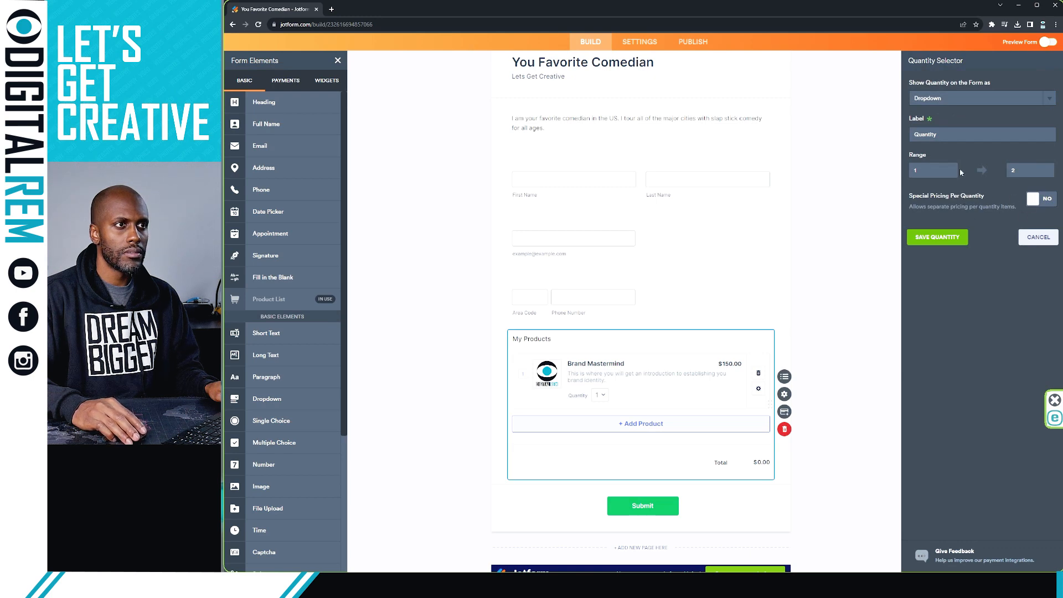
pyautogui.click(1033, 200)
pyautogui.click(988, 227)
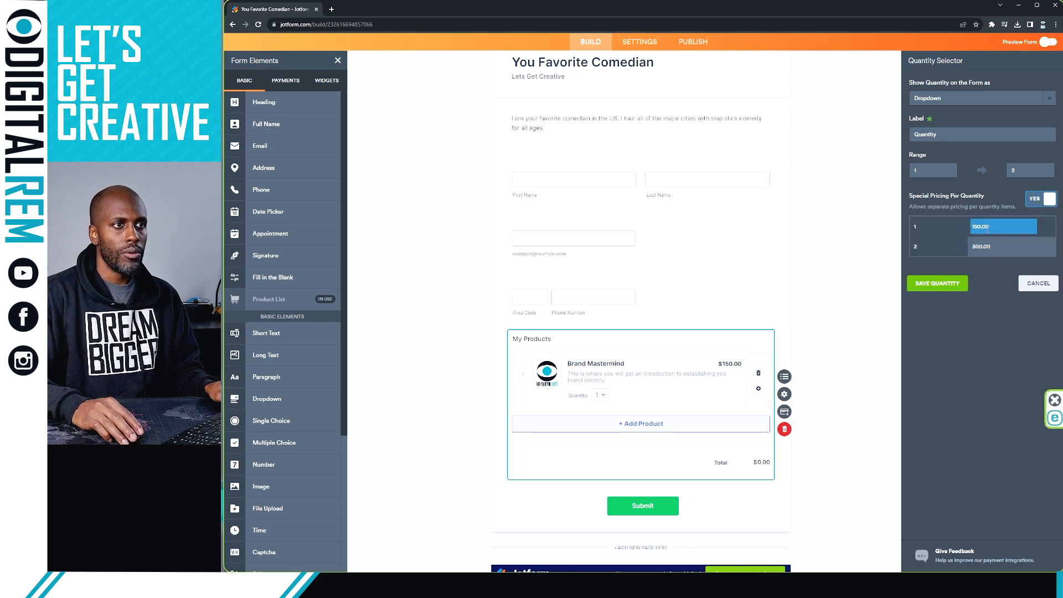
pyautogui.click(993, 243)
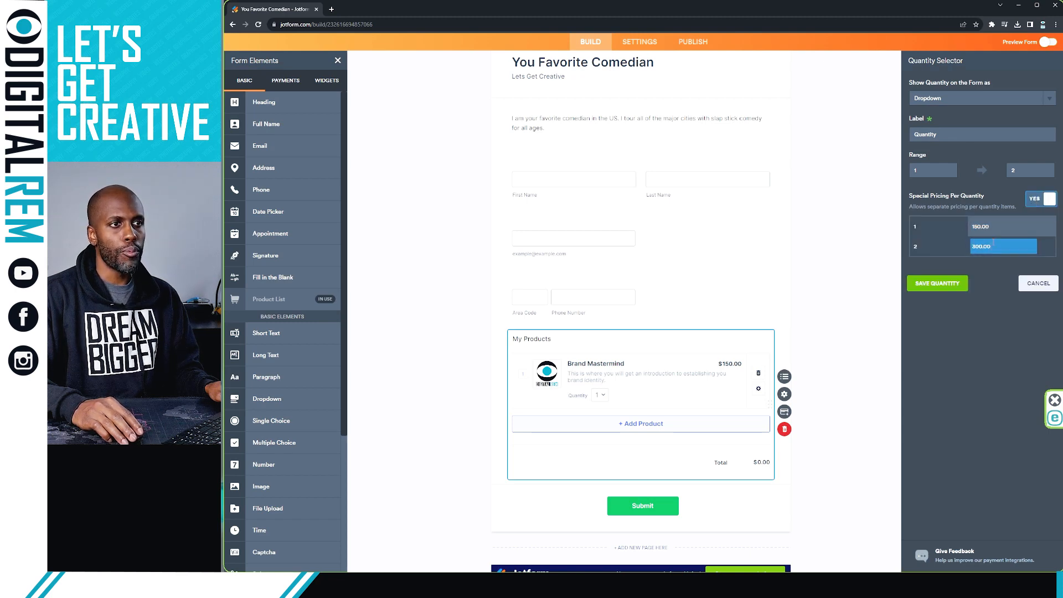
pyautogui.press('Return')
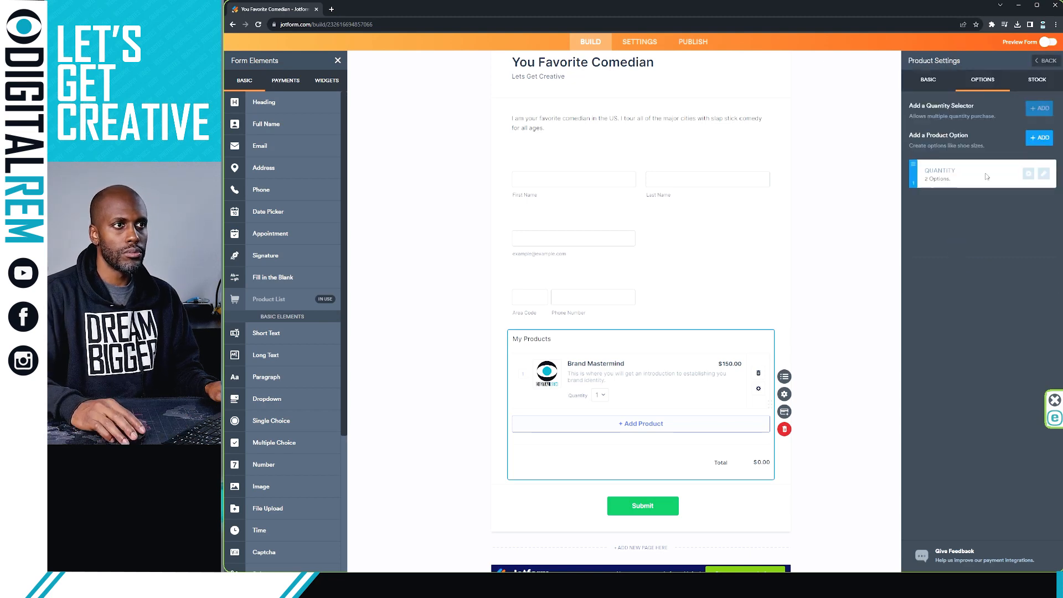
pyautogui.click(1043, 174)
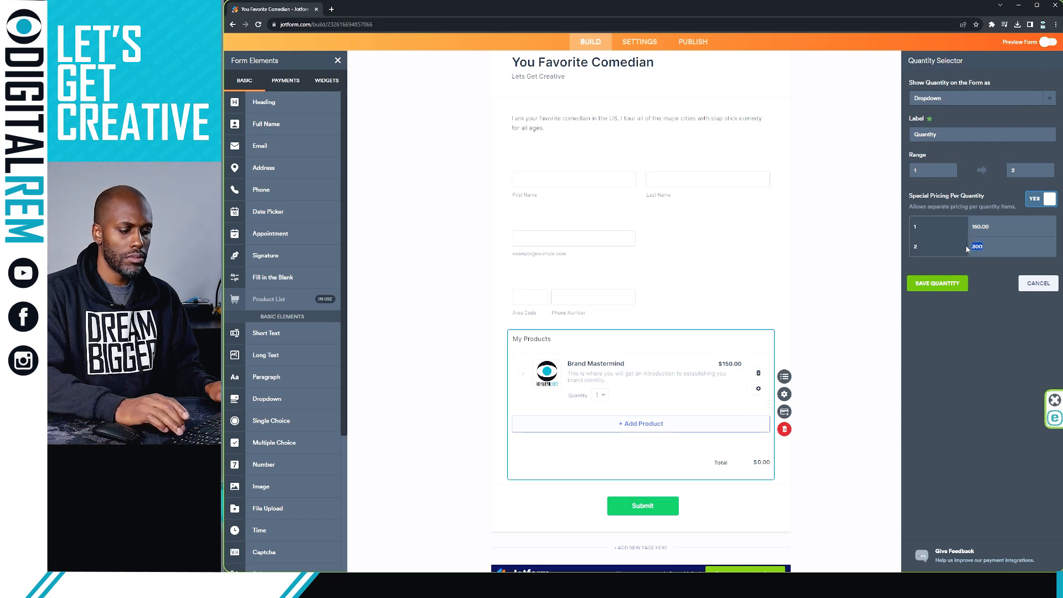
pyautogui.write('250')
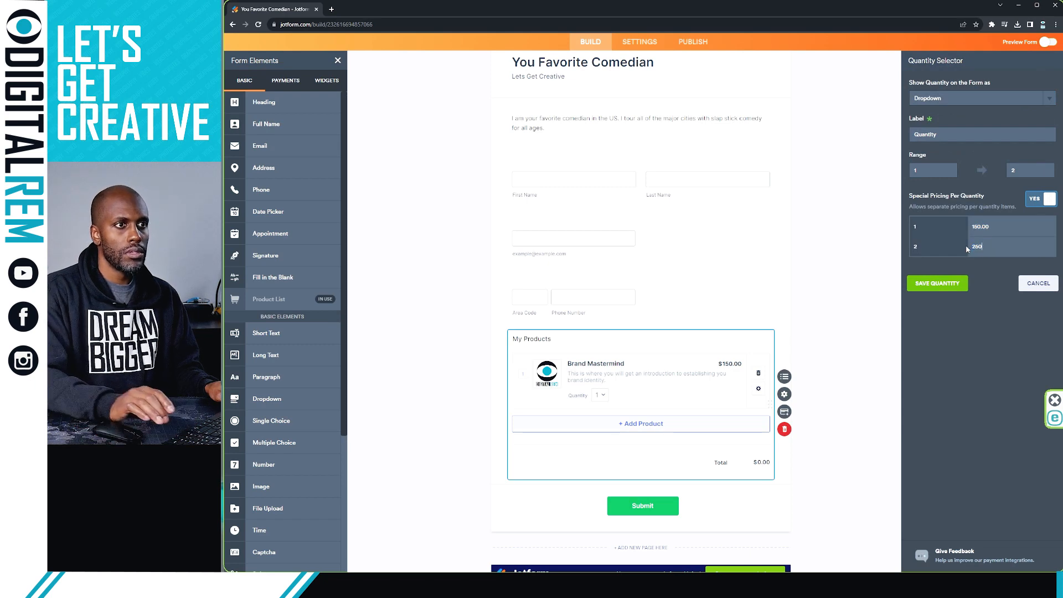
pyautogui.click(941, 282)
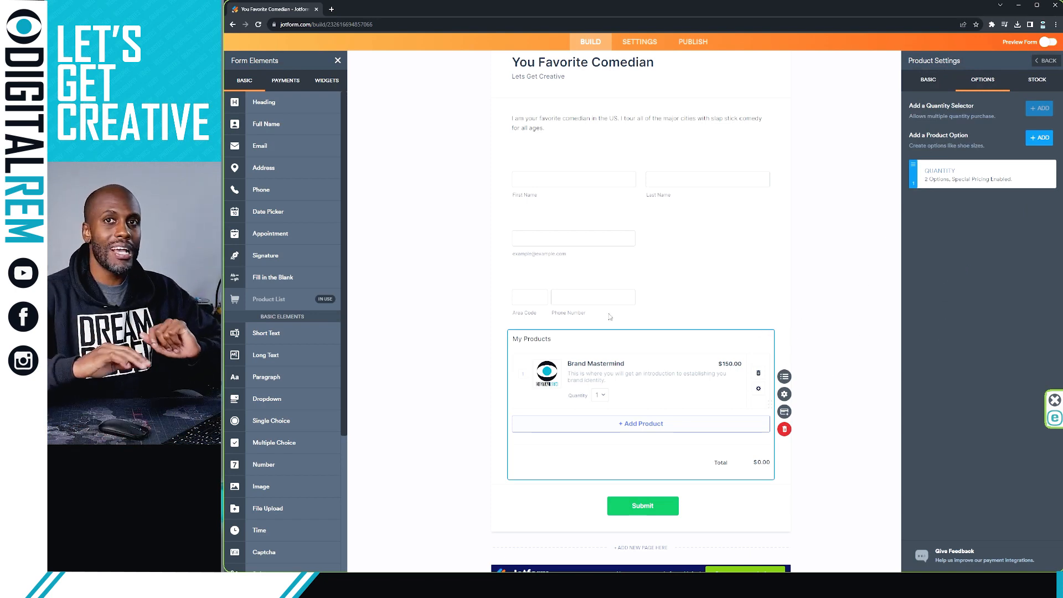
# Step: Retitle the My Products field to 'Upcoming Events'
pyautogui.click(544, 336)
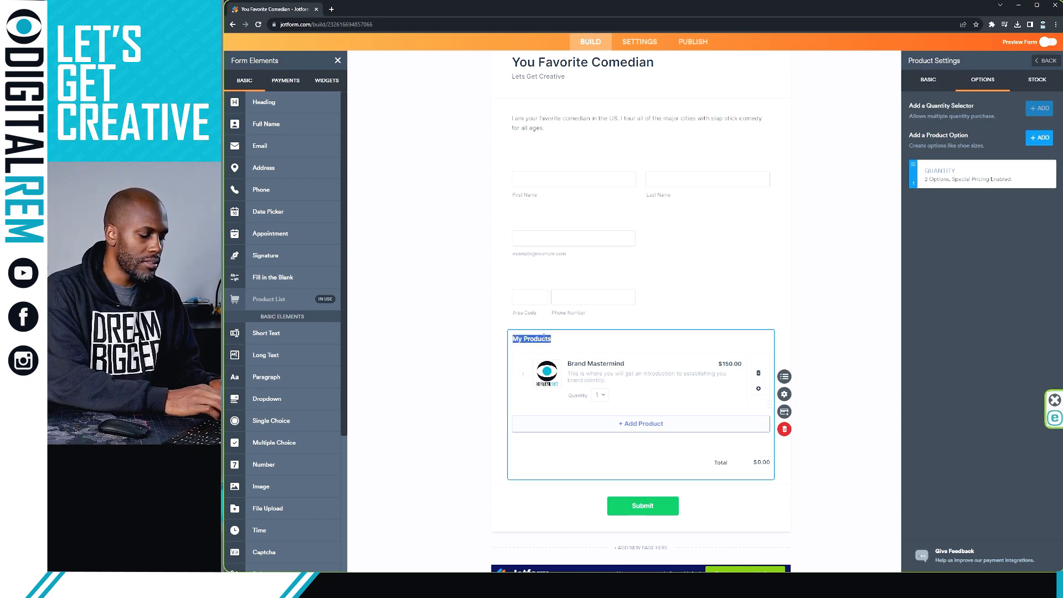
pyautogui.write('Upc')
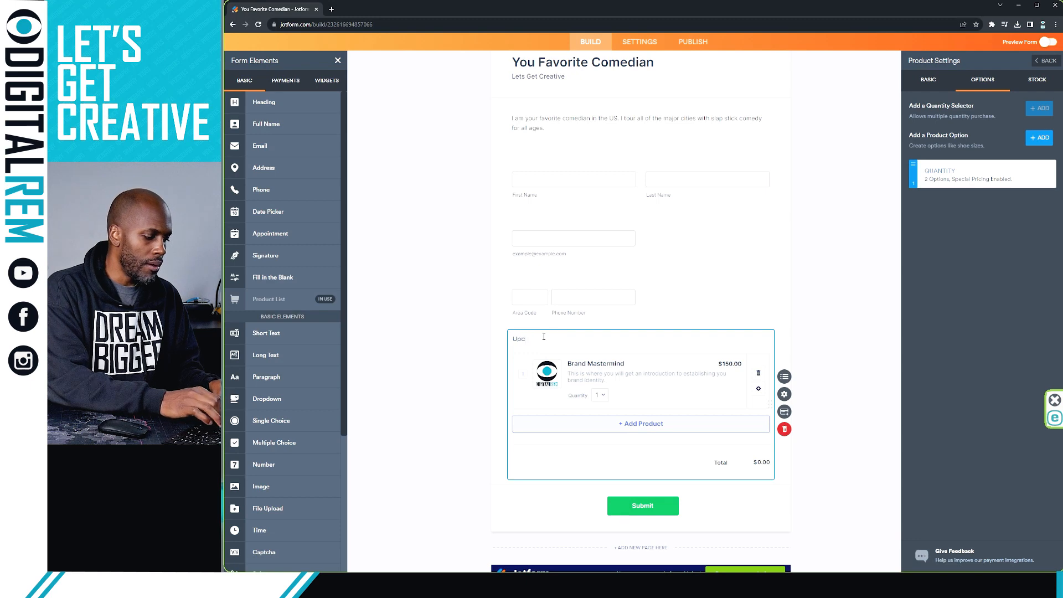
pyautogui.write('oming Eveen')
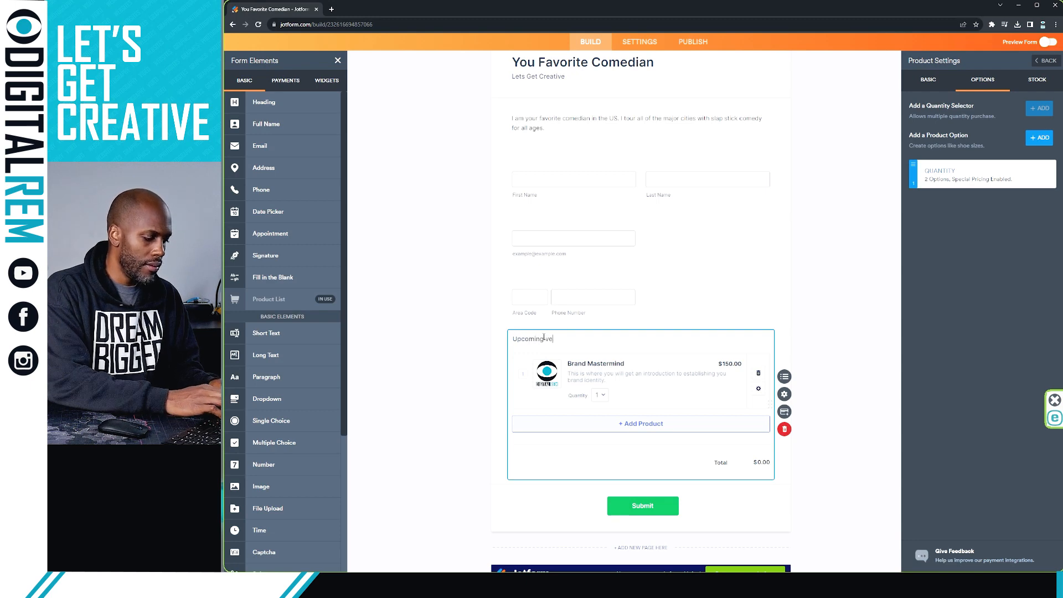
pyautogui.press('BackSpace')
pyautogui.press('BackSpace')
pyautogui.press('BackSpace')
pyautogui.press('BackSpace')
pyautogui.write('Events')
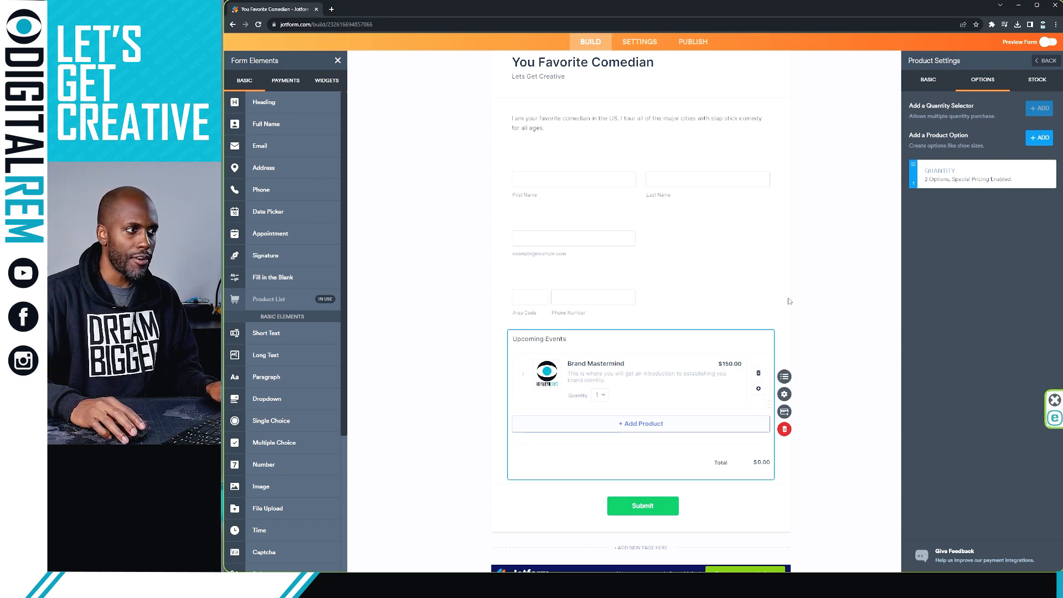
# Step: Bring up the Product List settings for the Upcoming Events field
pyautogui.click(826, 295)
pyautogui.scroll(-1, 796, 275)
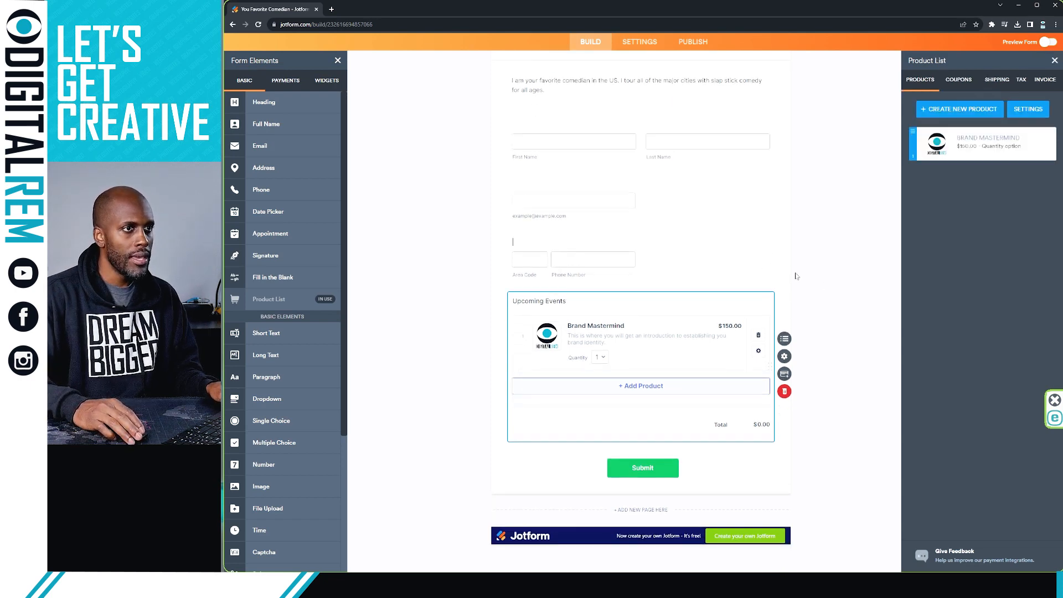
pyautogui.scroll(2, 796, 275)
pyautogui.scroll(-2, 795, 275)
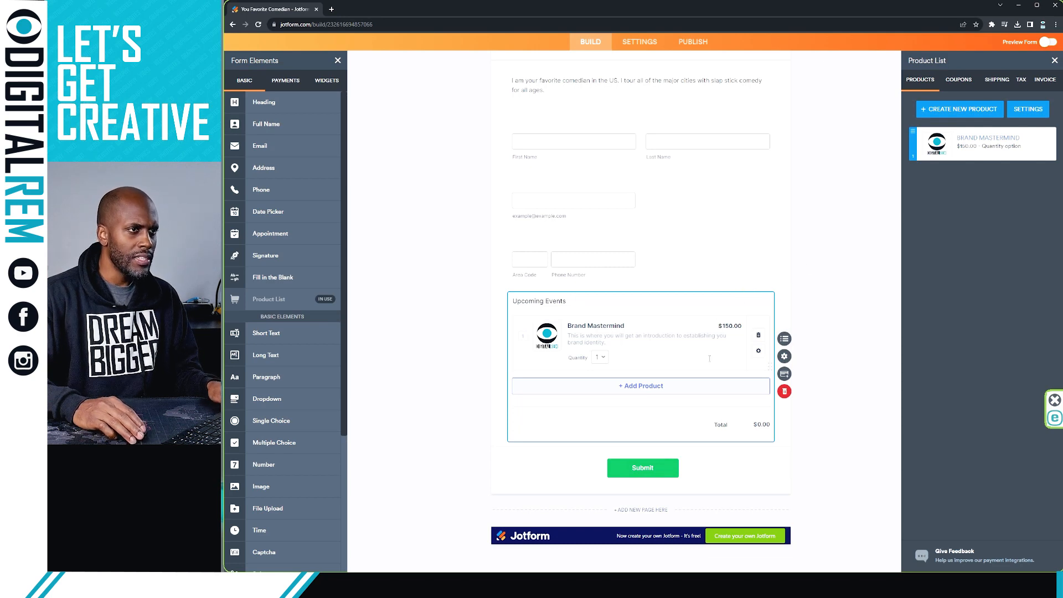
pyautogui.scroll(2, 627, 344)
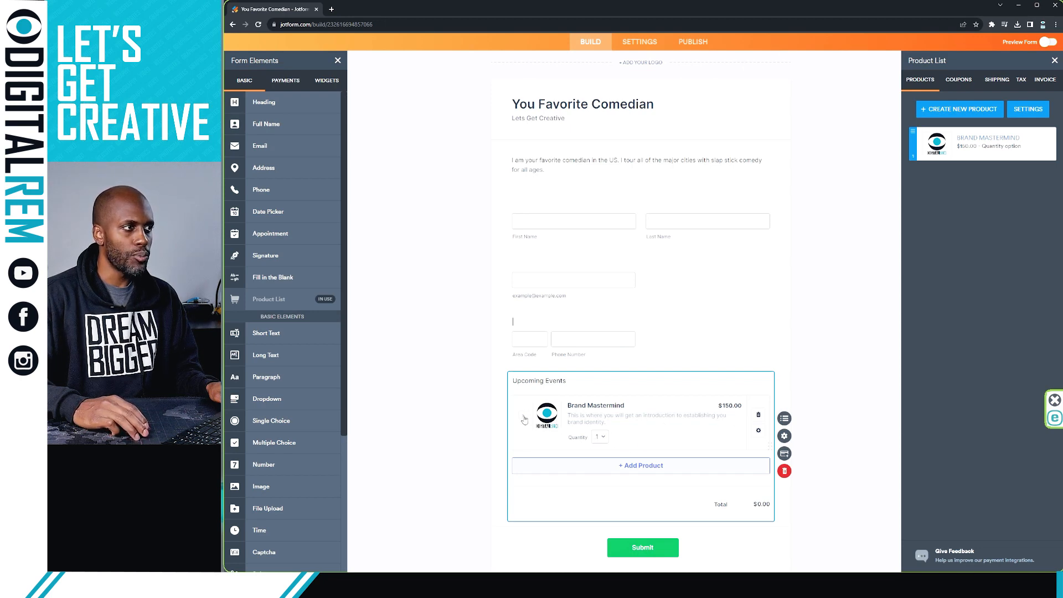
# Step: Preview the form on phone, scrolling through the Upcoming Events products, then return to the builder
pyautogui.click(1043, 43)
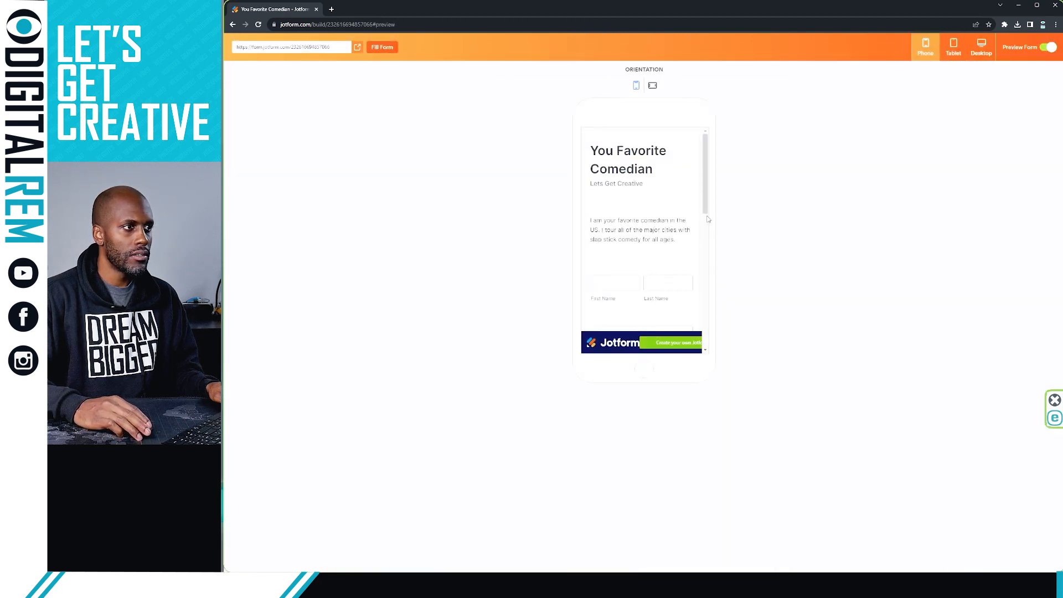
pyautogui.scroll(-3, 684, 222)
pyautogui.scroll(-5, 684, 221)
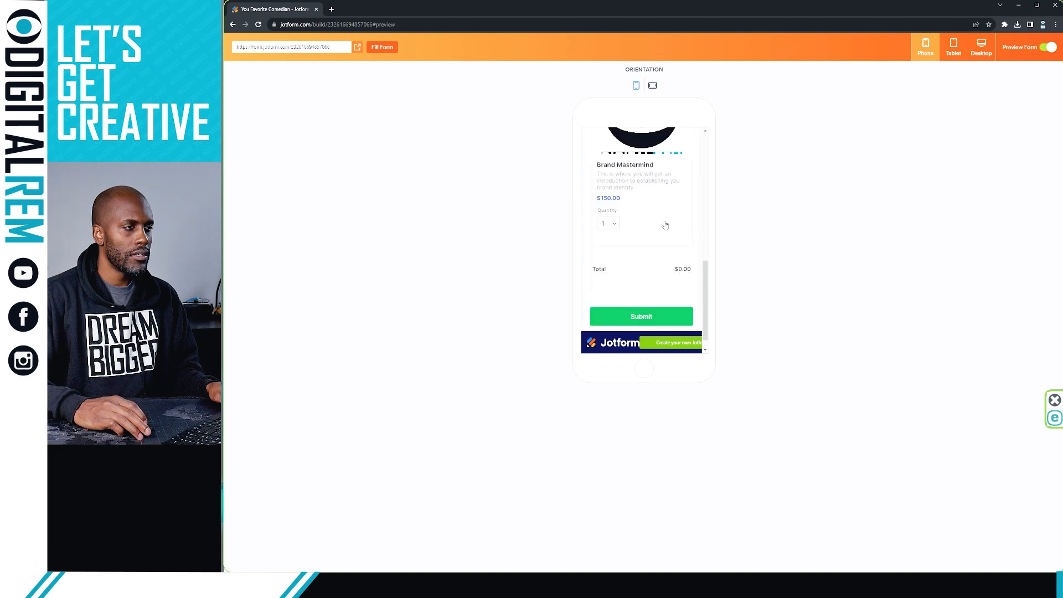
pyautogui.scroll(3, 610, 196)
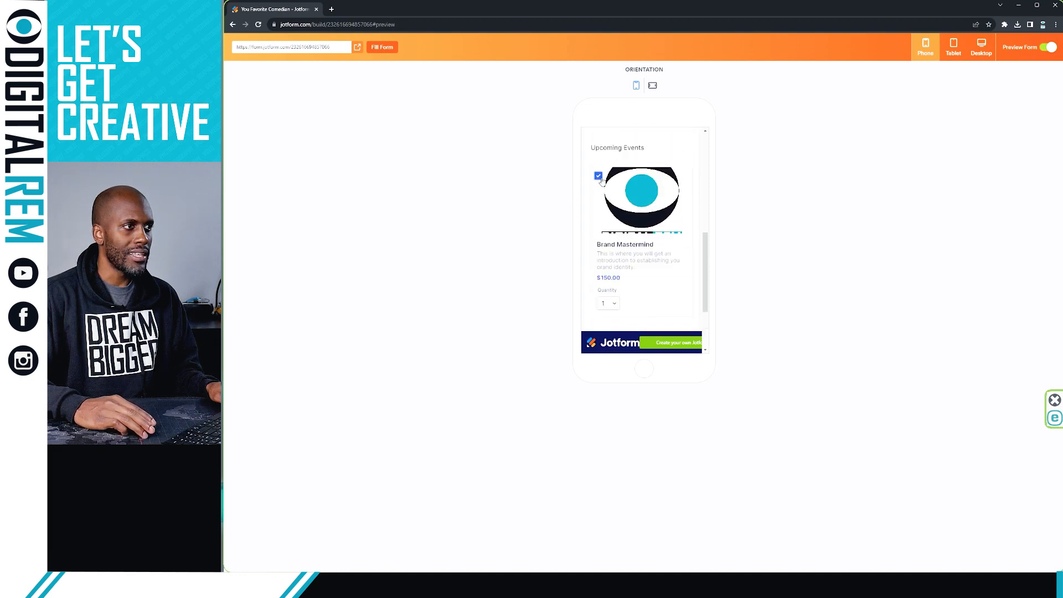
pyautogui.scroll(-3, 636, 222)
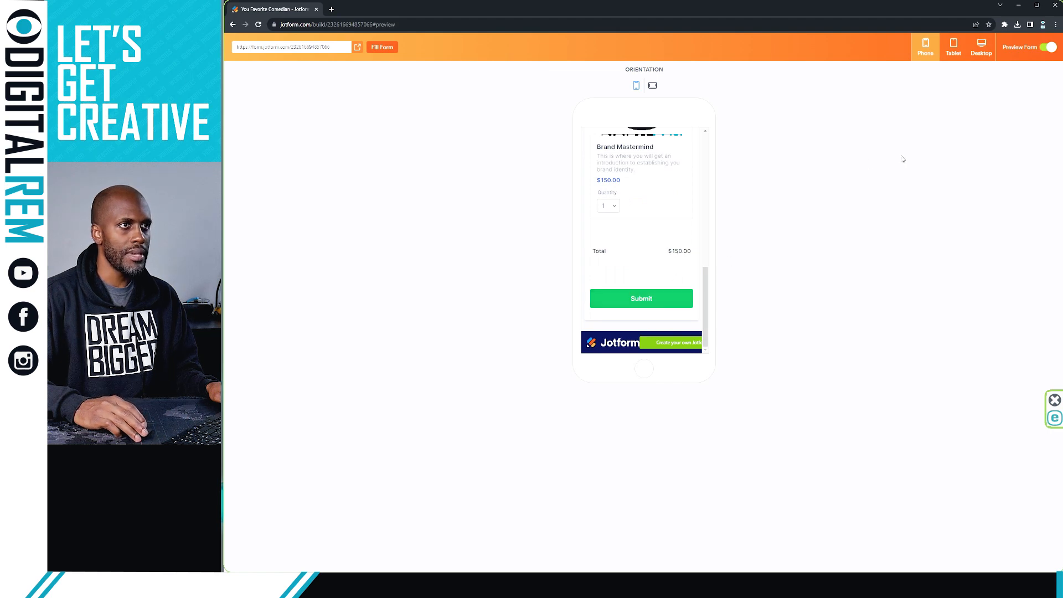
pyautogui.click(1048, 49)
pyautogui.scroll(-1, 779, 232)
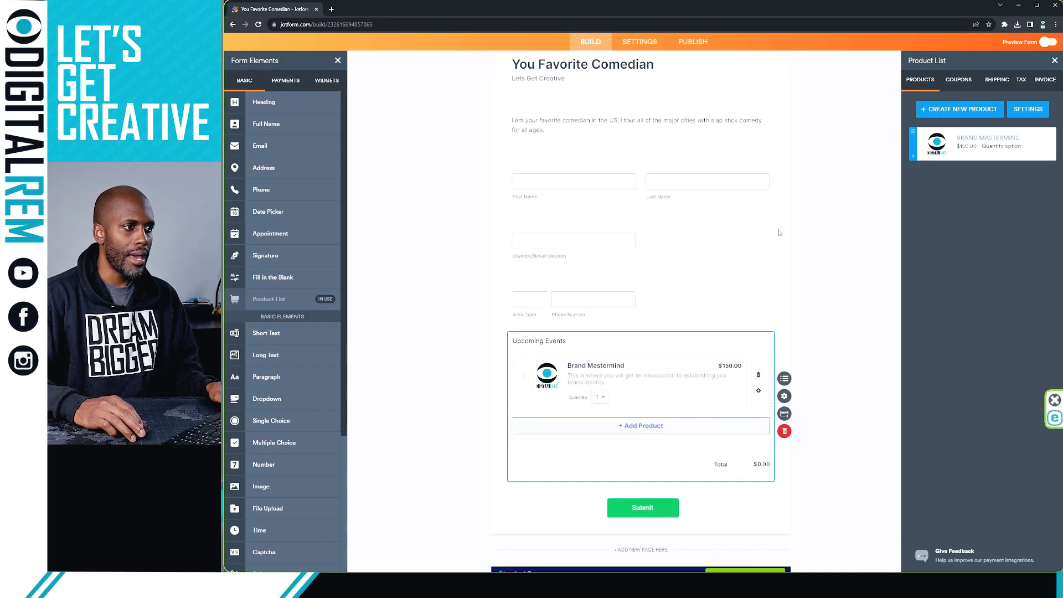
# Step: Add Cash App Pay as the payment gateway for the Upcoming Events products
pyautogui.click(784, 415)
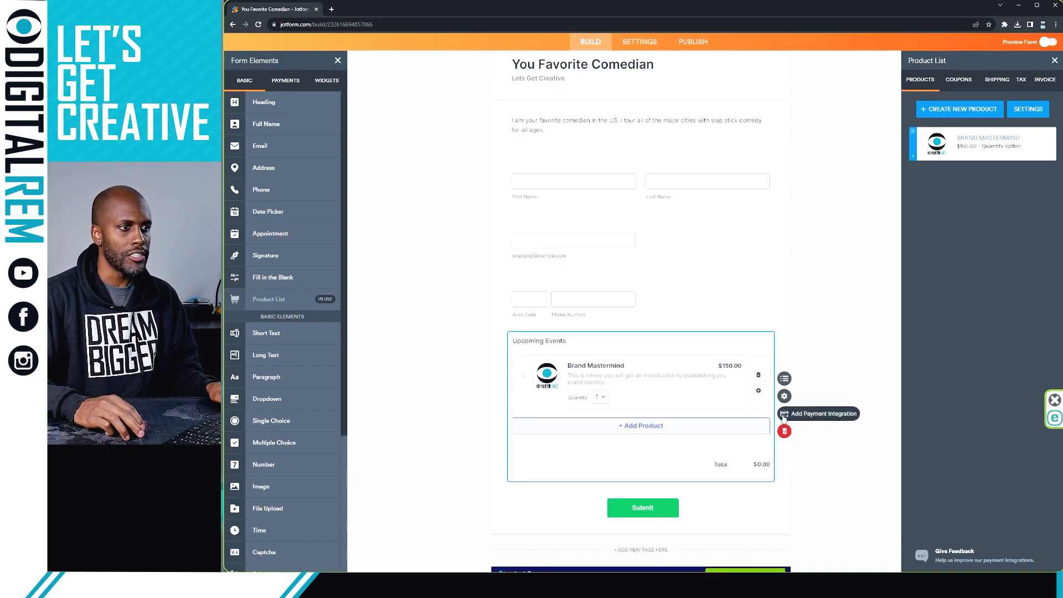
pyautogui.scroll(-3, 612, 264)
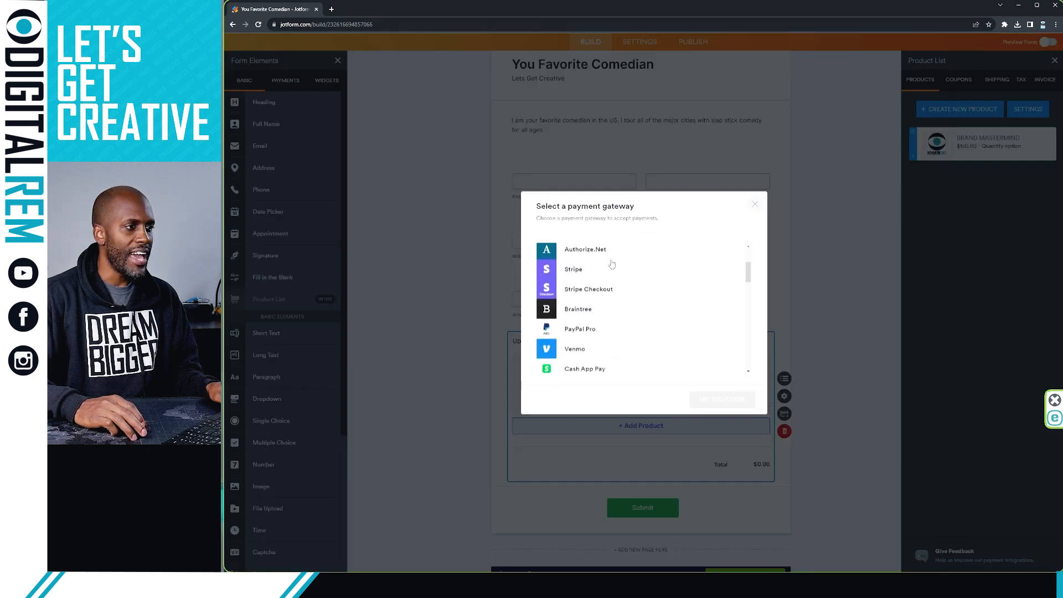
pyautogui.scroll(1, 612, 264)
pyautogui.scroll(3, 611, 264)
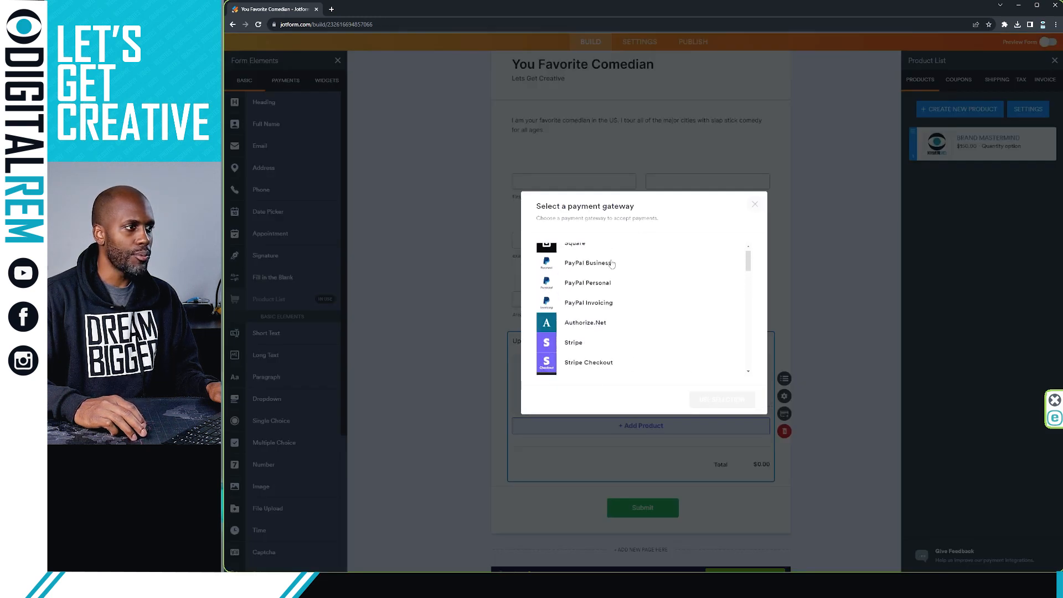
pyautogui.scroll(-3, 612, 264)
pyautogui.scroll(-3, 612, 264)
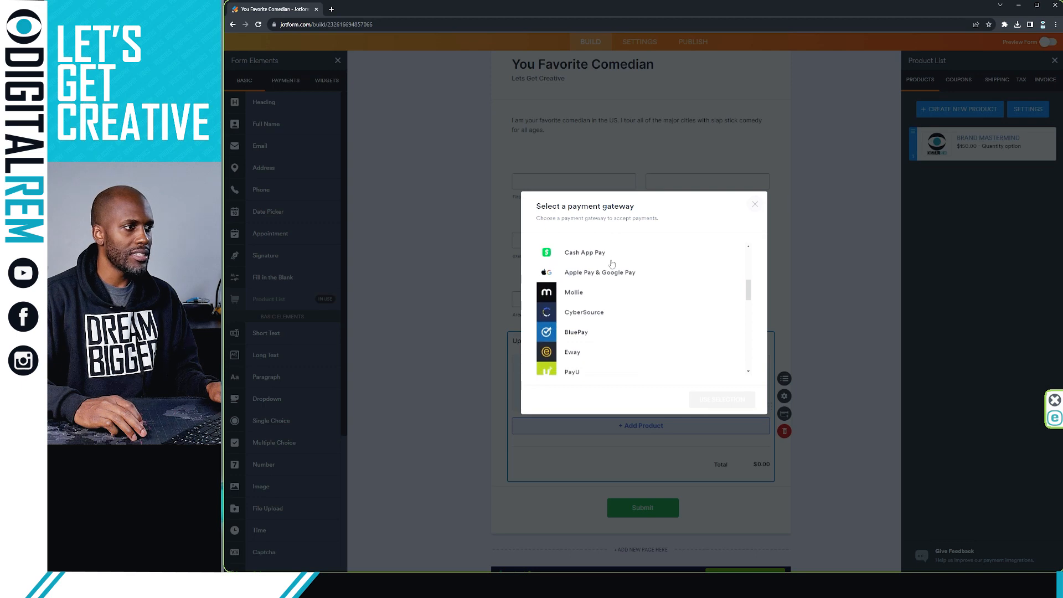
pyautogui.scroll(2, 611, 264)
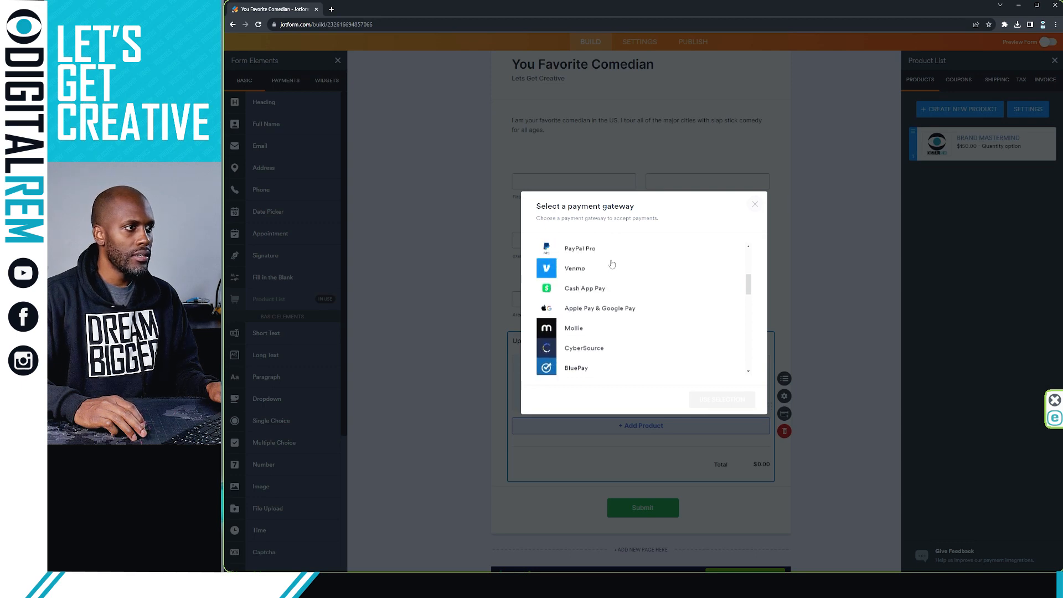
pyautogui.click(618, 294)
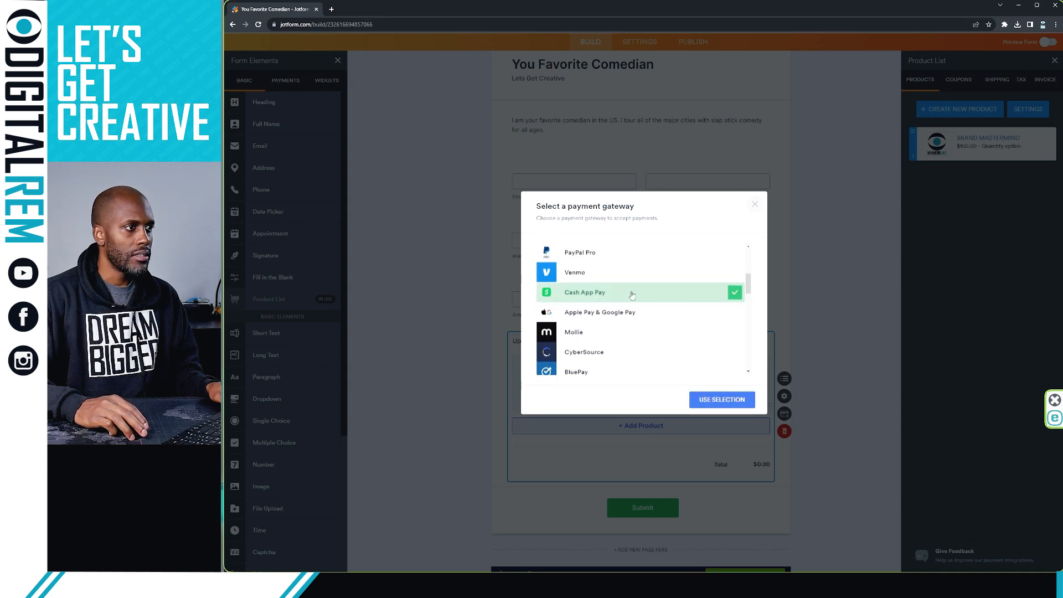
pyautogui.click(722, 400)
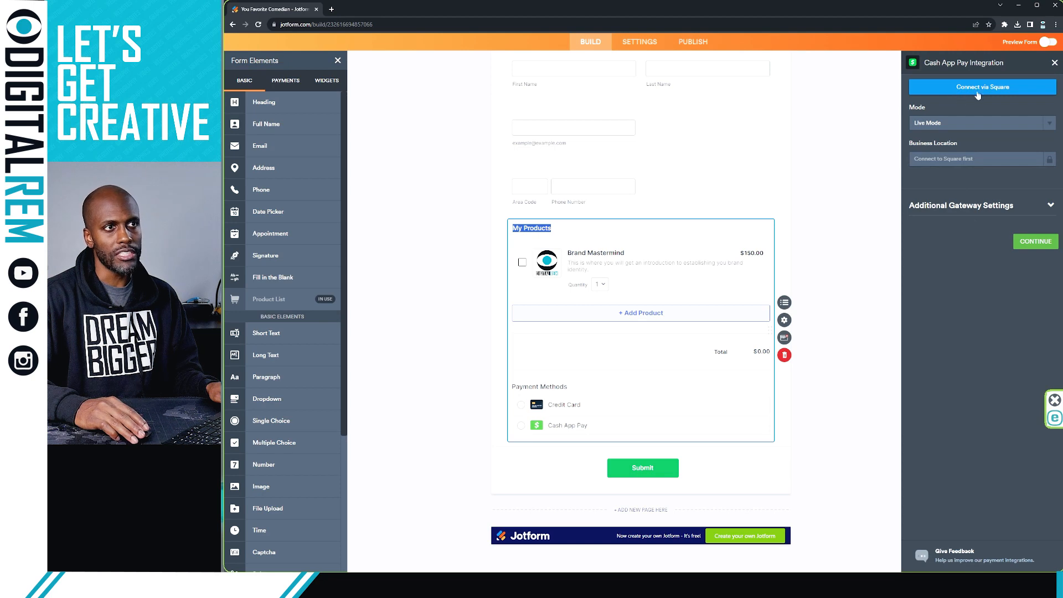
# Step: Set Cash App Pay to Test Mode, check its additional gateway settings, and close the panel
pyautogui.click(1003, 127)
pyautogui.click(943, 134)
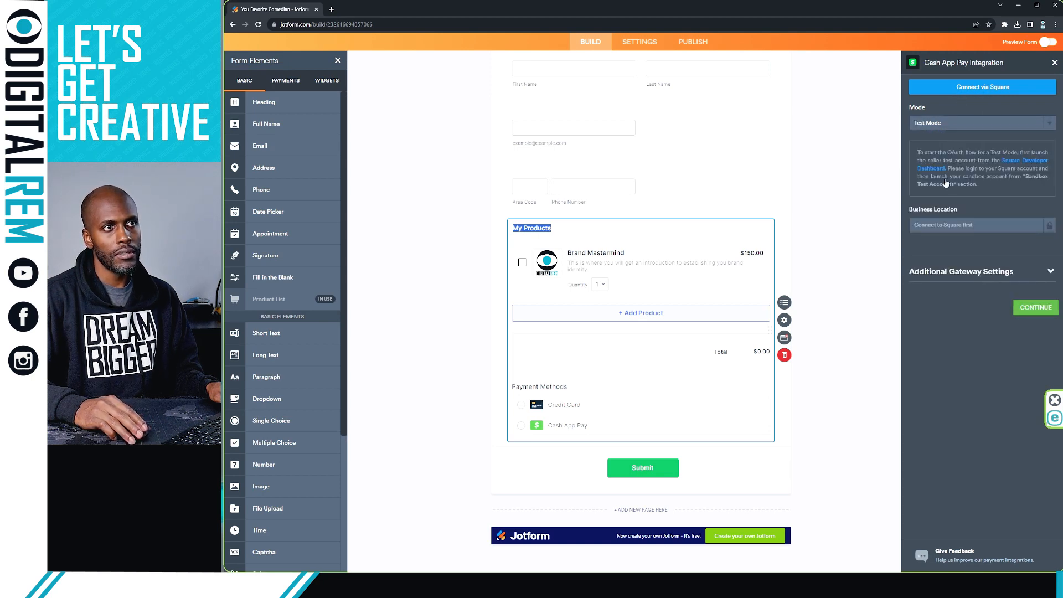
pyautogui.click(1021, 311)
pyautogui.click(983, 275)
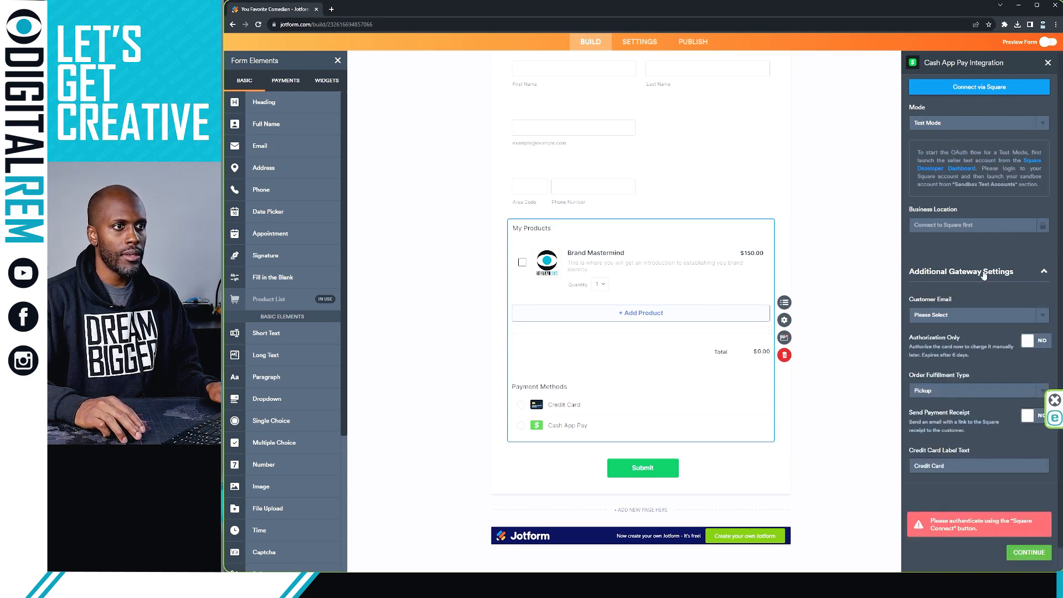
pyautogui.click(999, 317)
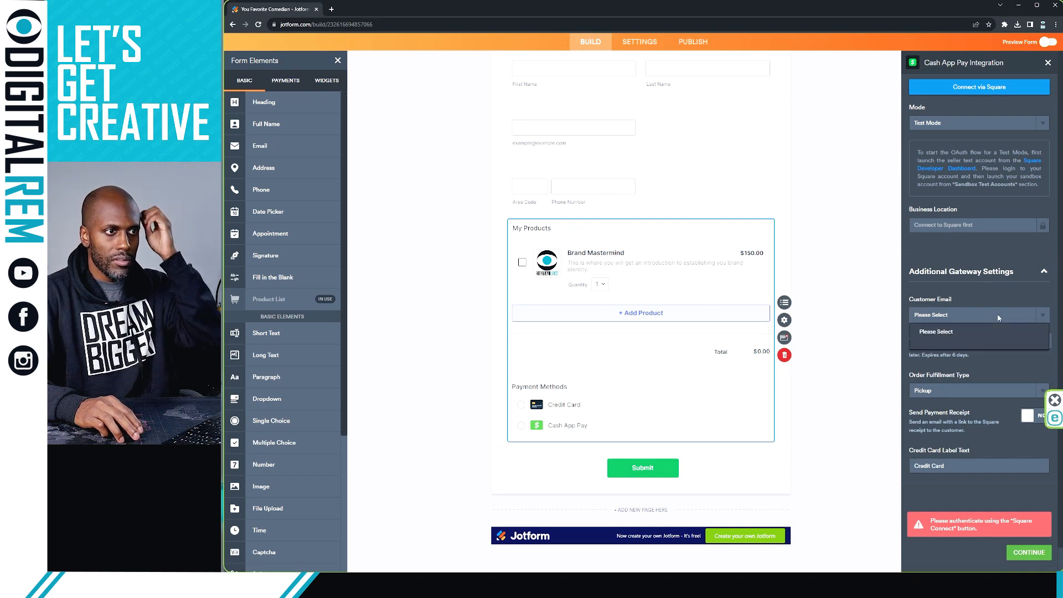
pyautogui.click(984, 332)
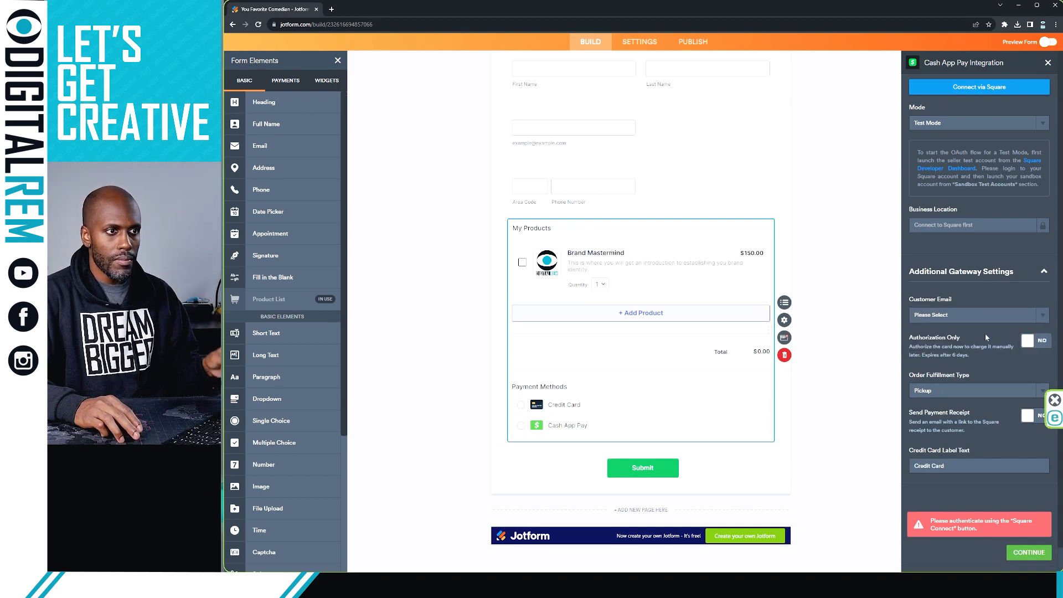
pyautogui.click(1048, 64)
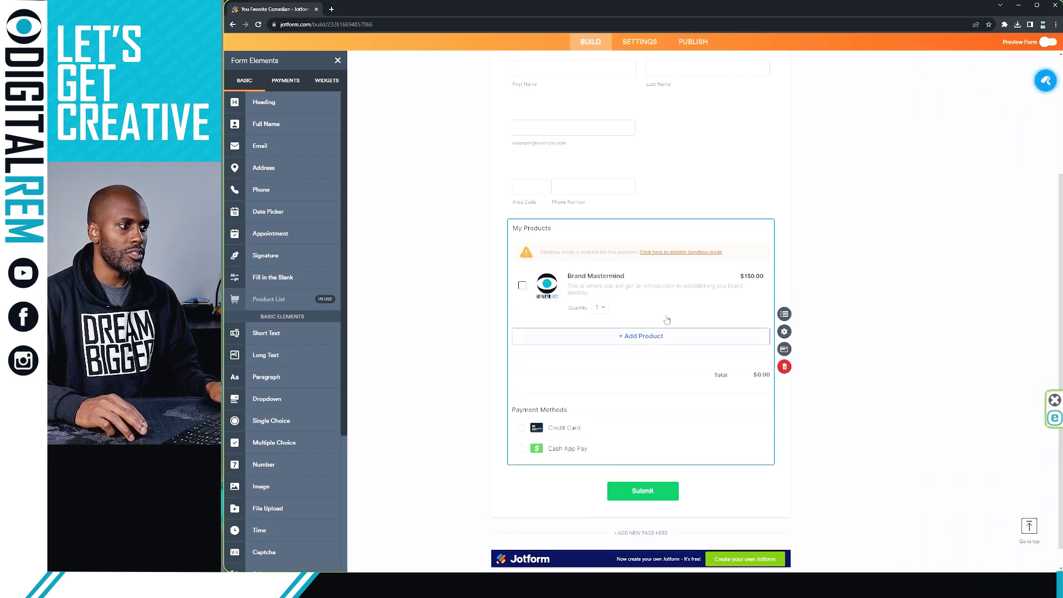
pyautogui.scroll(4, 852, 330)
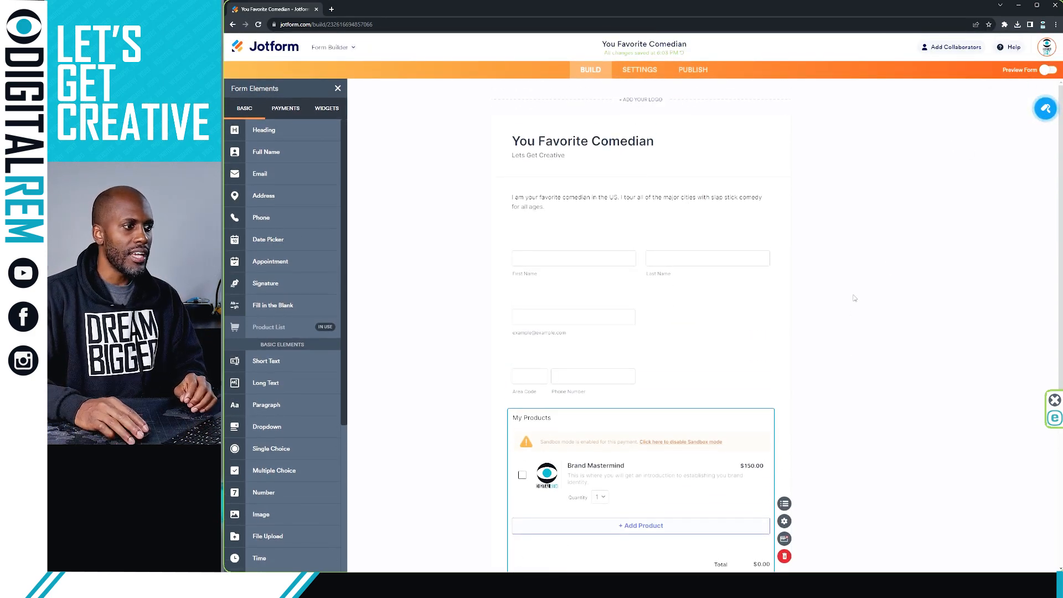
pyautogui.scroll(-3, 847, 382)
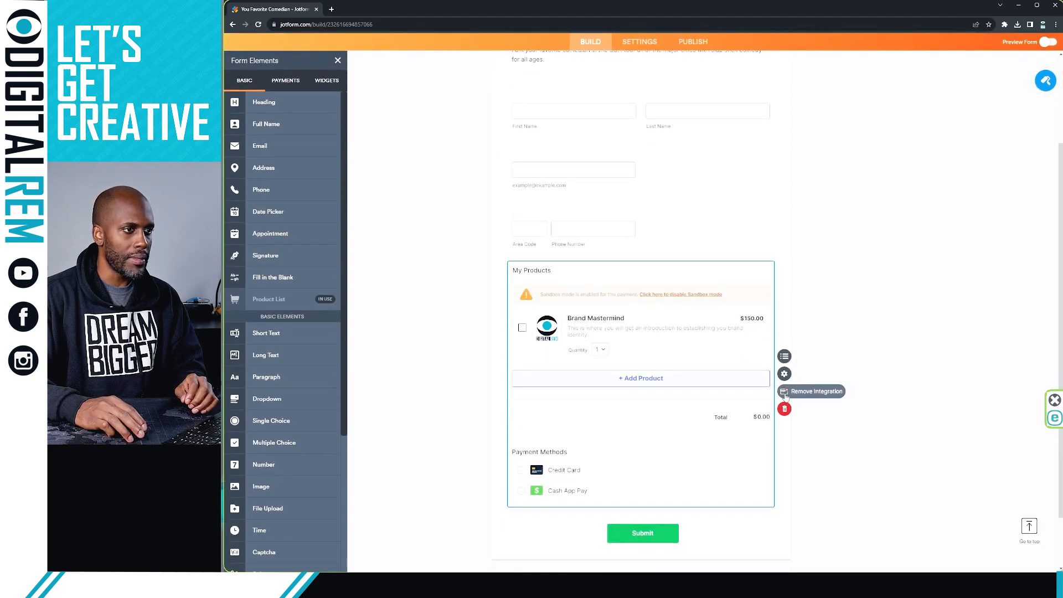
# Step: Remove the payment integration from the product field
pyautogui.click(784, 409)
pyautogui.click(811, 279)
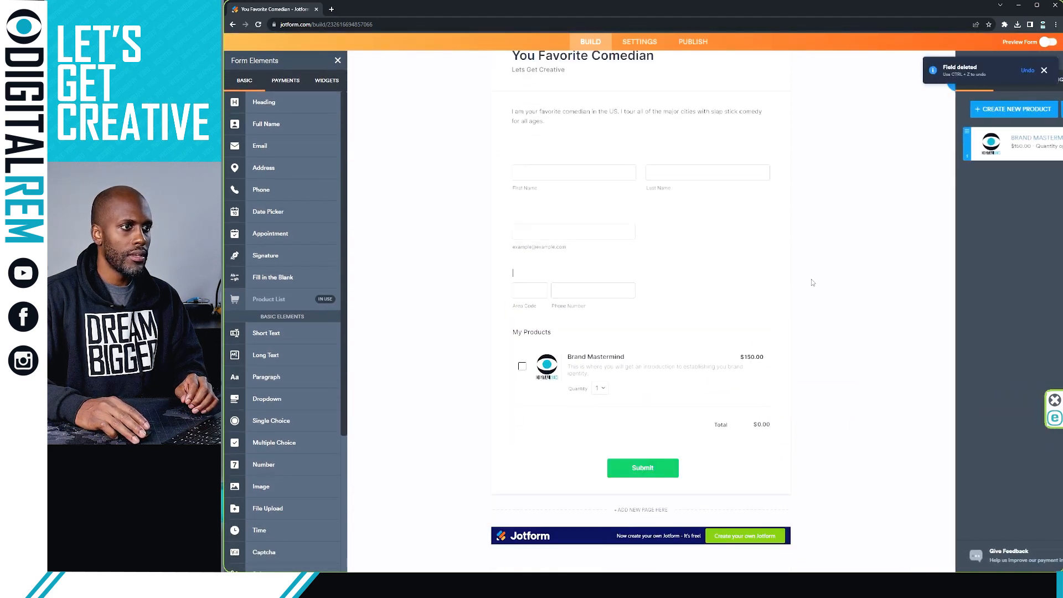
pyautogui.scroll(2, 811, 279)
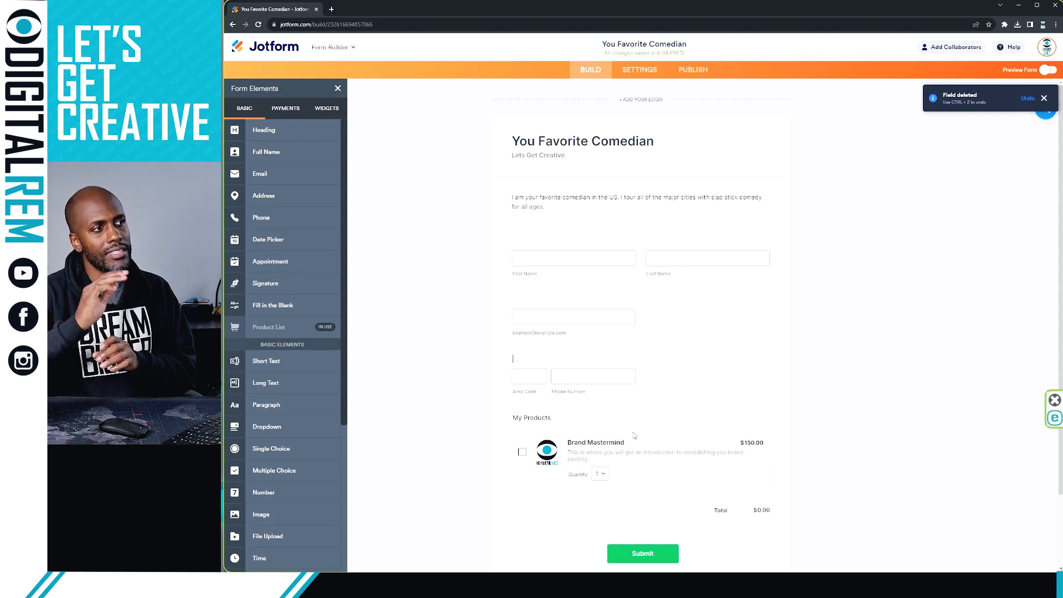
# Step: Preview the form on phone and desktop, then return to the editor
pyautogui.click(1046, 70)
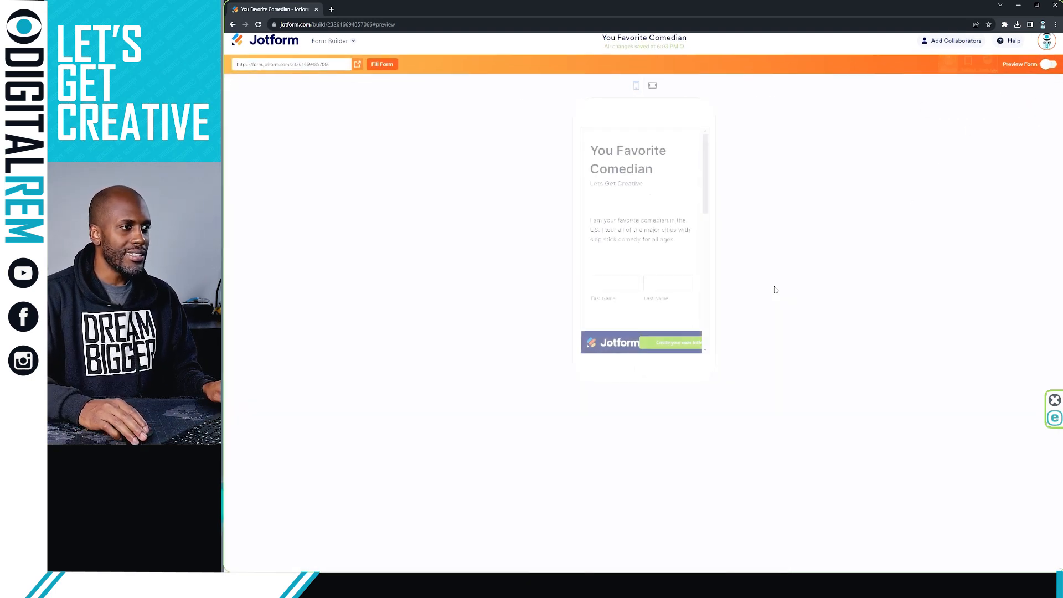
pyautogui.scroll(-3, 680, 247)
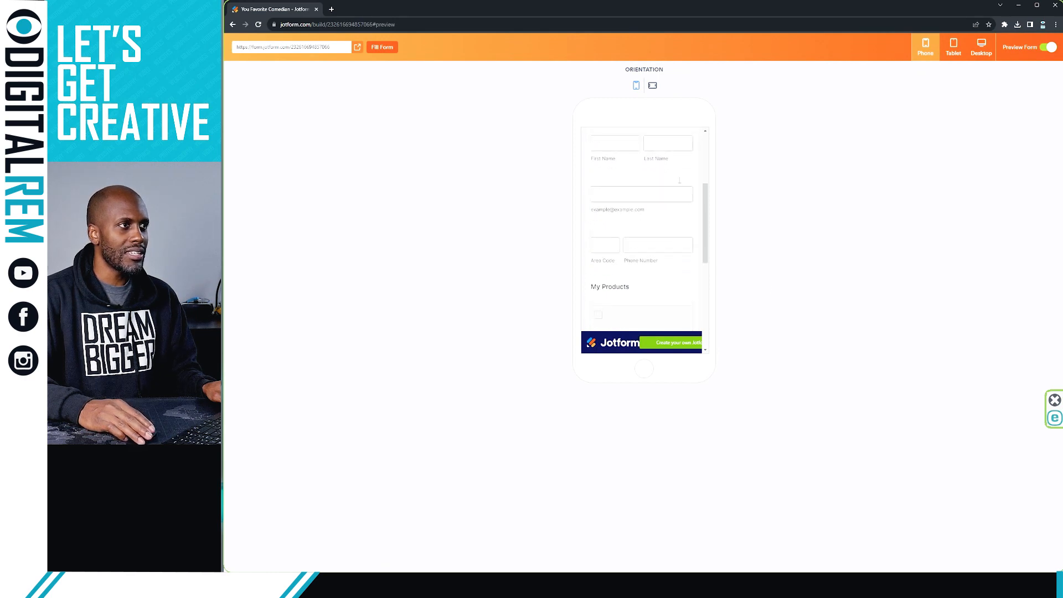
pyautogui.scroll(3, 673, 221)
pyautogui.click(984, 50)
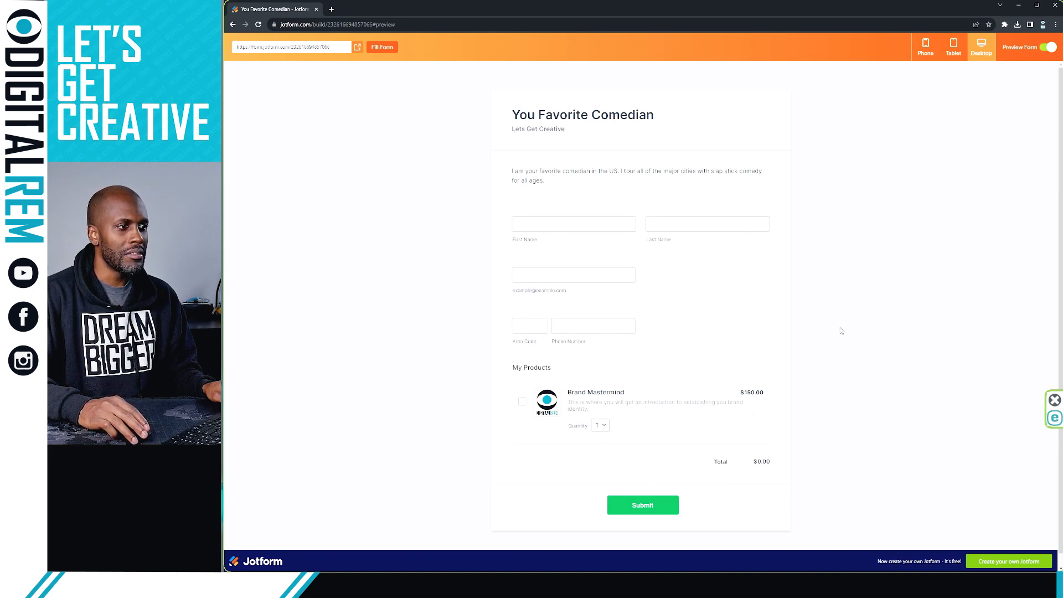
pyautogui.click(1045, 48)
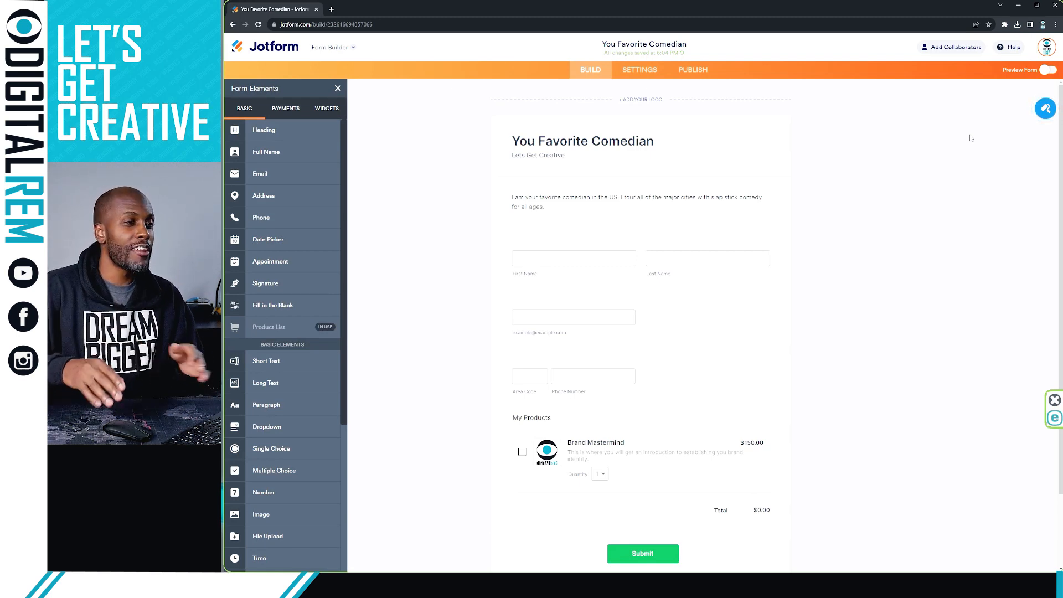
# Step: Try out the light-blue, white, orange, beige, green, dark, pink, blue and purple Color Schemes
pyautogui.click(1044, 110)
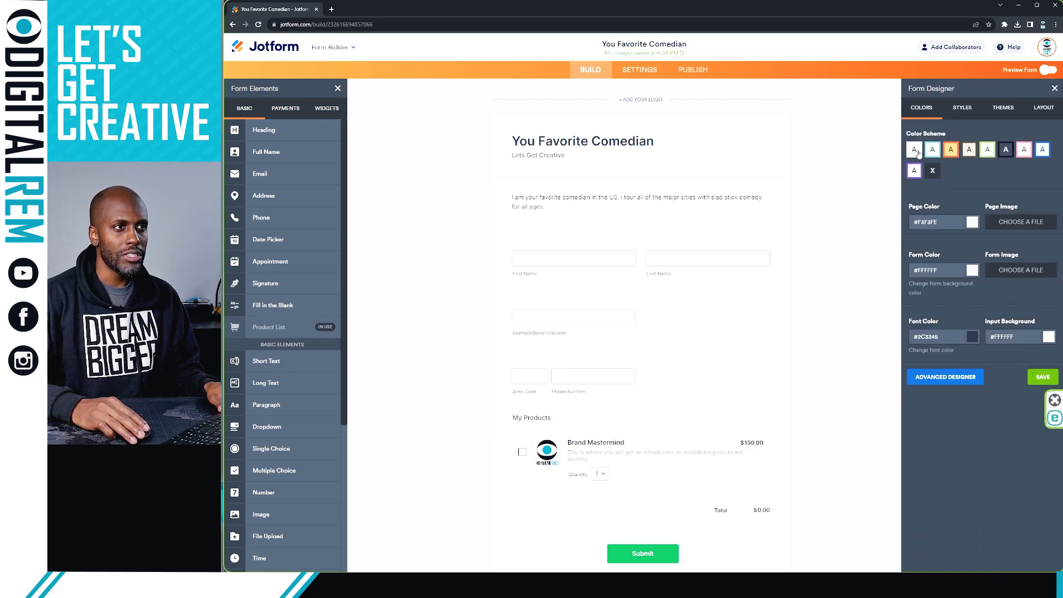
pyautogui.click(935, 152)
pyautogui.click(914, 153)
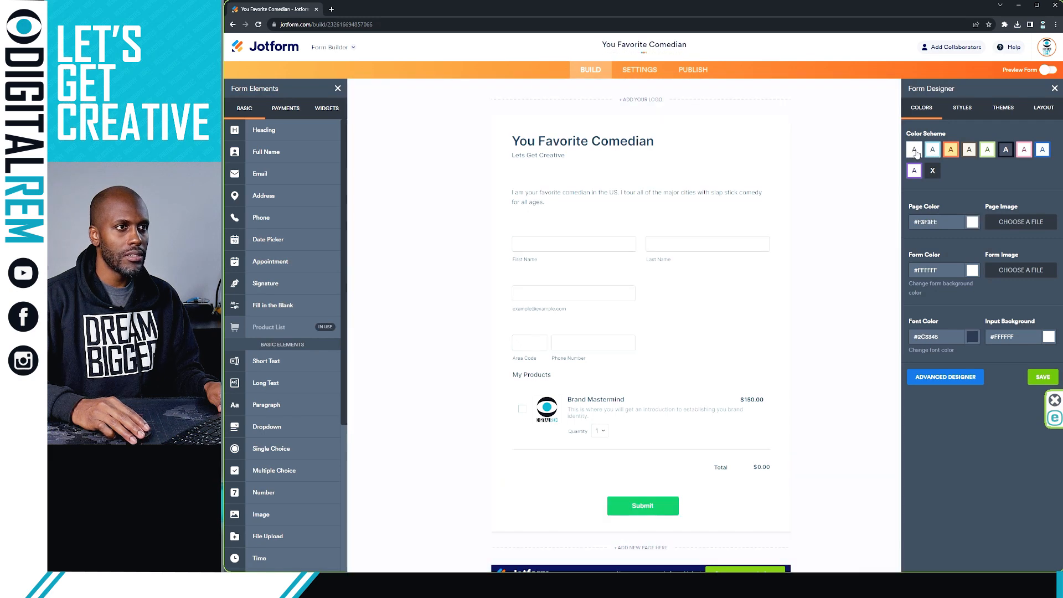
pyautogui.click(932, 153)
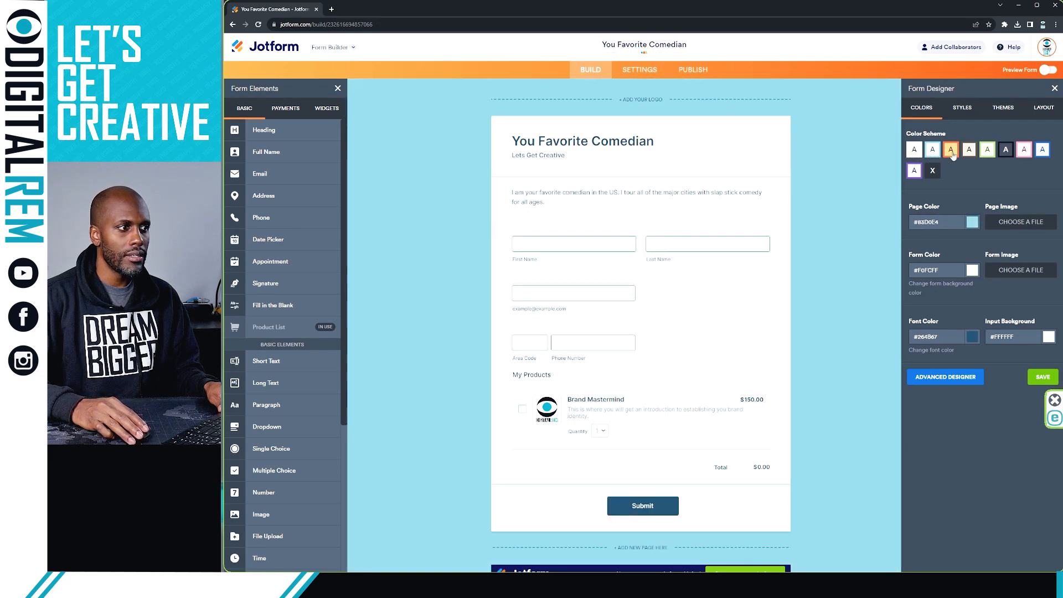
pyautogui.click(952, 153)
pyautogui.click(934, 153)
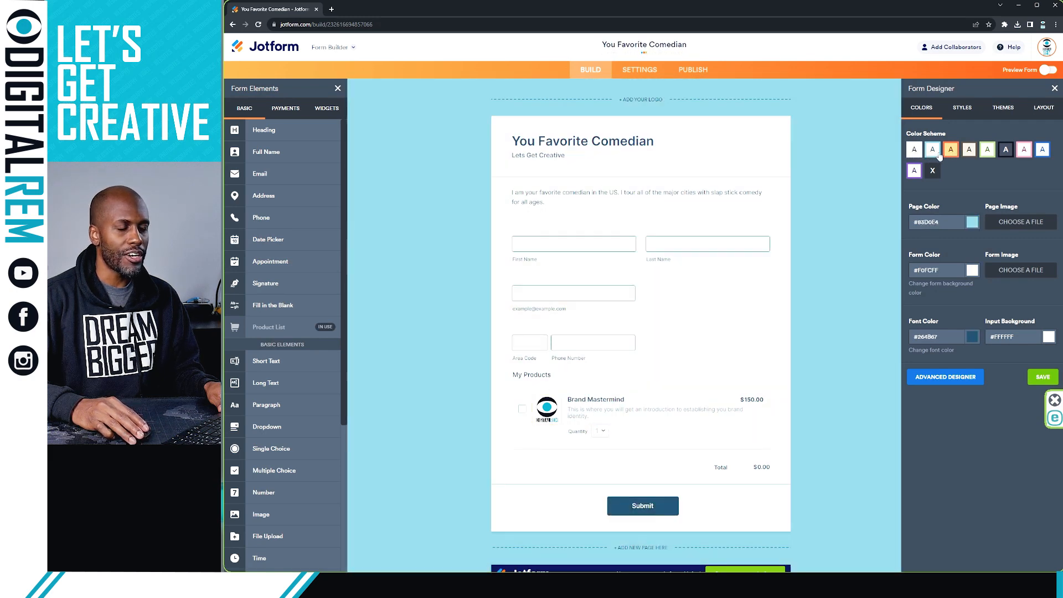
pyautogui.click(951, 153)
pyautogui.click(969, 153)
pyautogui.click(987, 153)
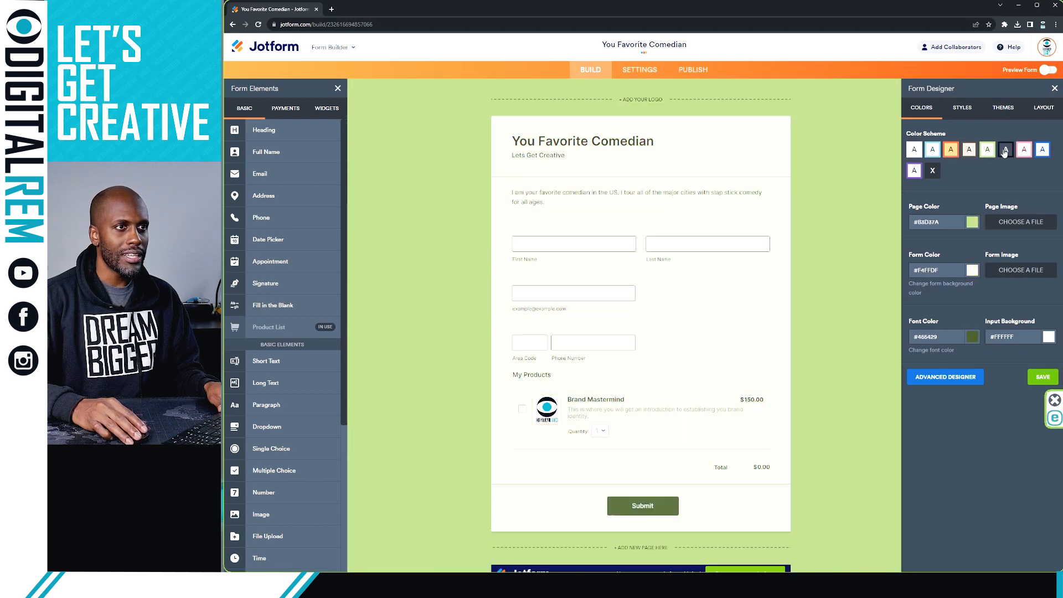
pyautogui.click(1004, 151)
pyautogui.click(1024, 150)
pyautogui.click(1042, 150)
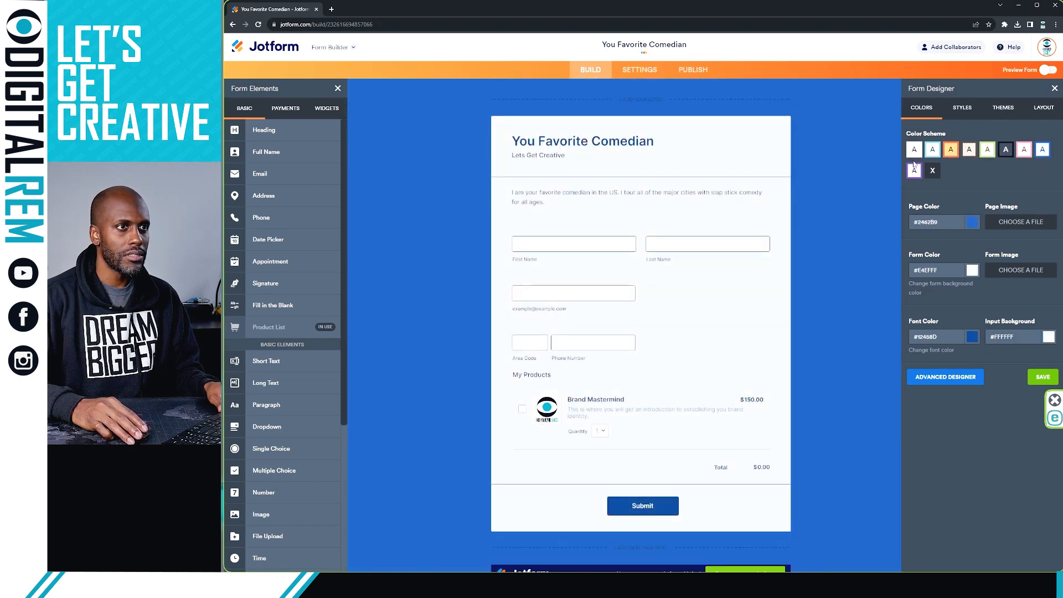
pyautogui.click(915, 172)
pyautogui.click(933, 150)
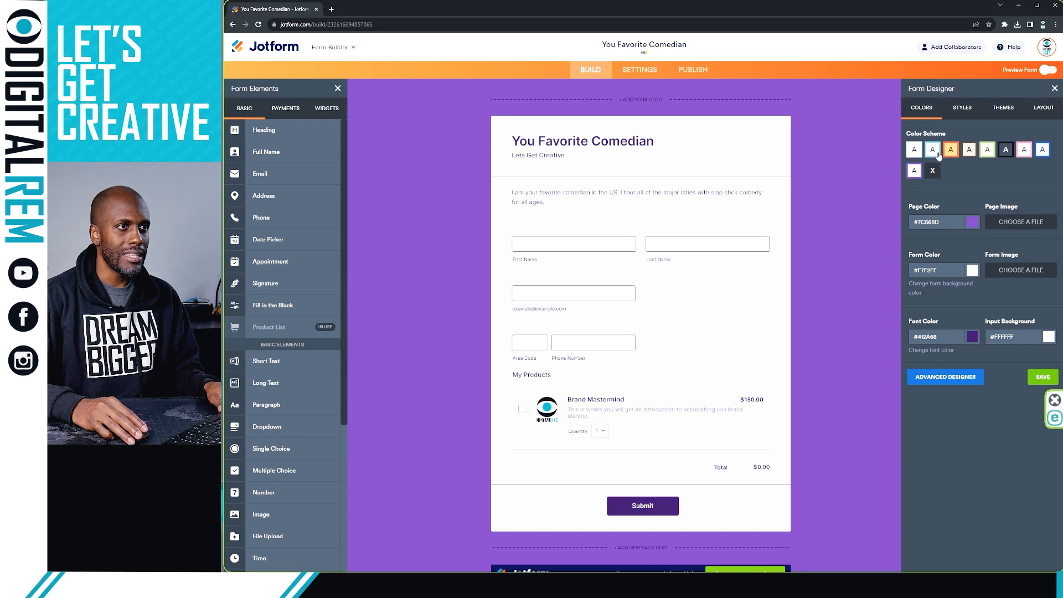
pyautogui.click(950, 150)
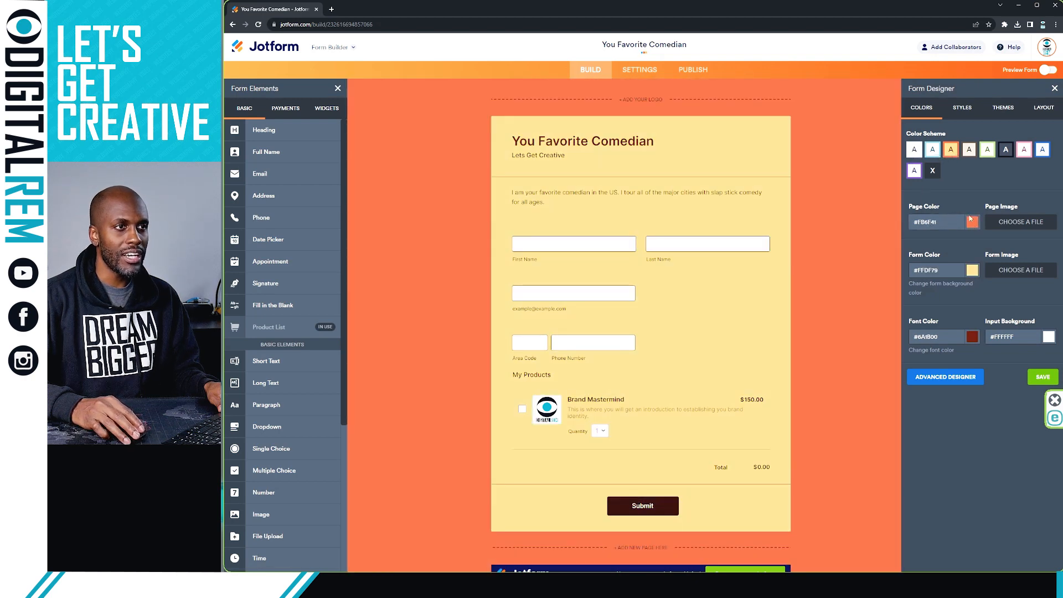
pyautogui.click(932, 150)
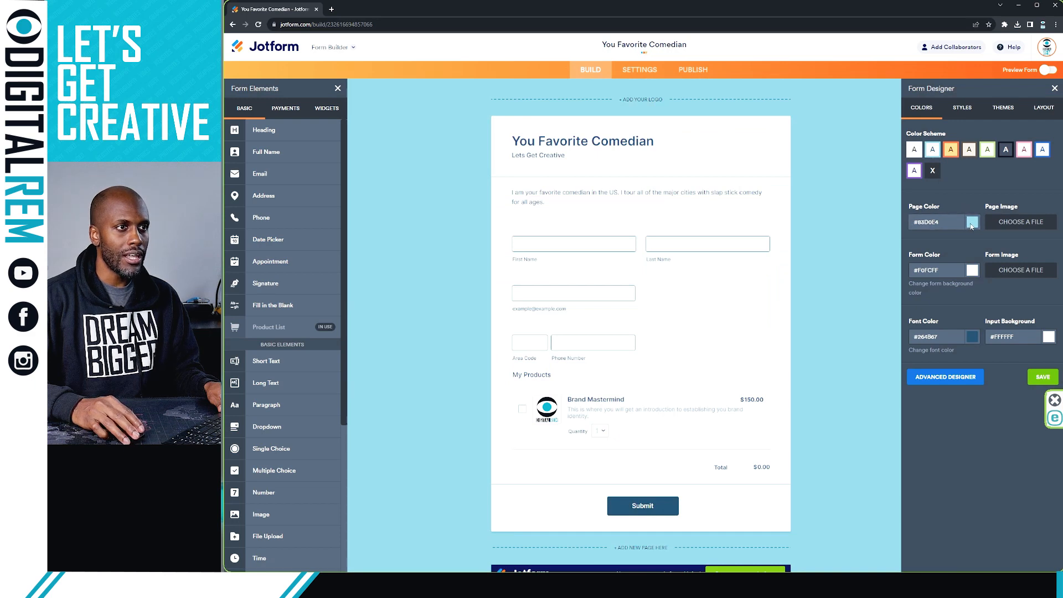
# Step: Try a charcoal Page Color, then apply the first light scheme (page #FAFAFE, font #2C3345)
pyautogui.click(971, 222)
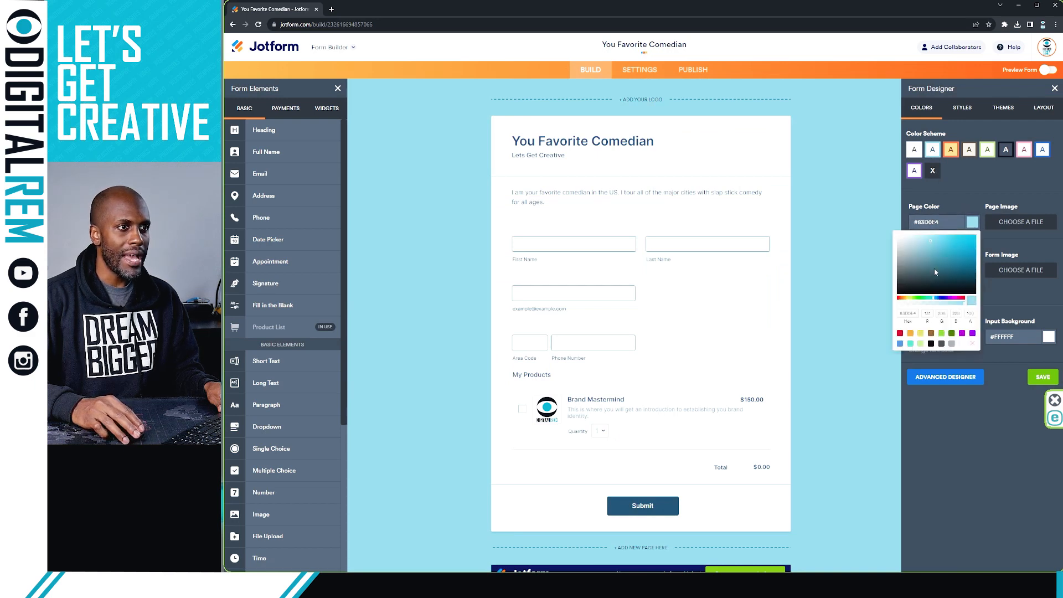
pyautogui.click(912, 282)
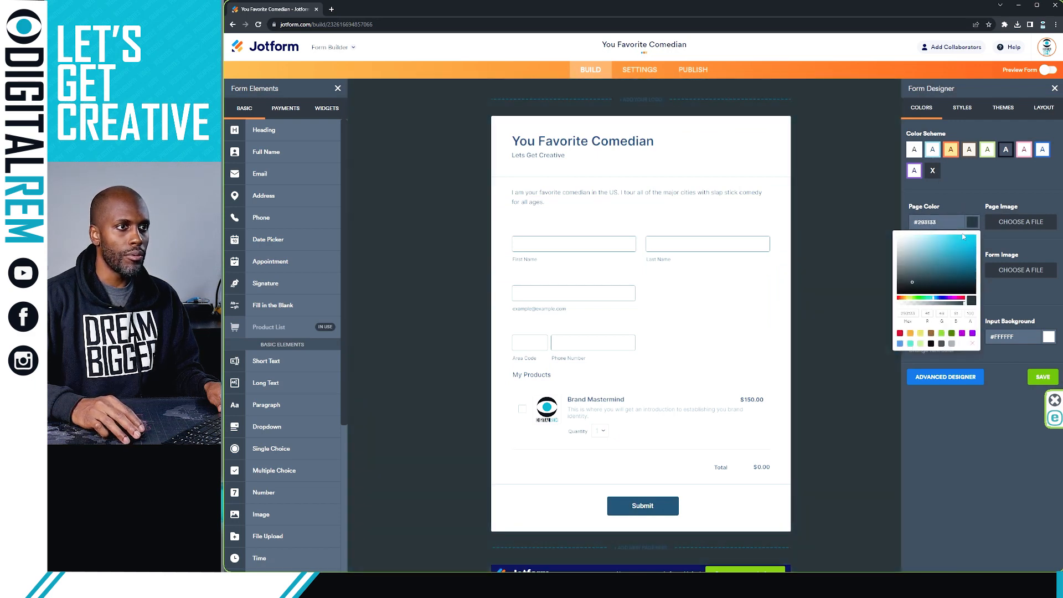
pyautogui.click(968, 203)
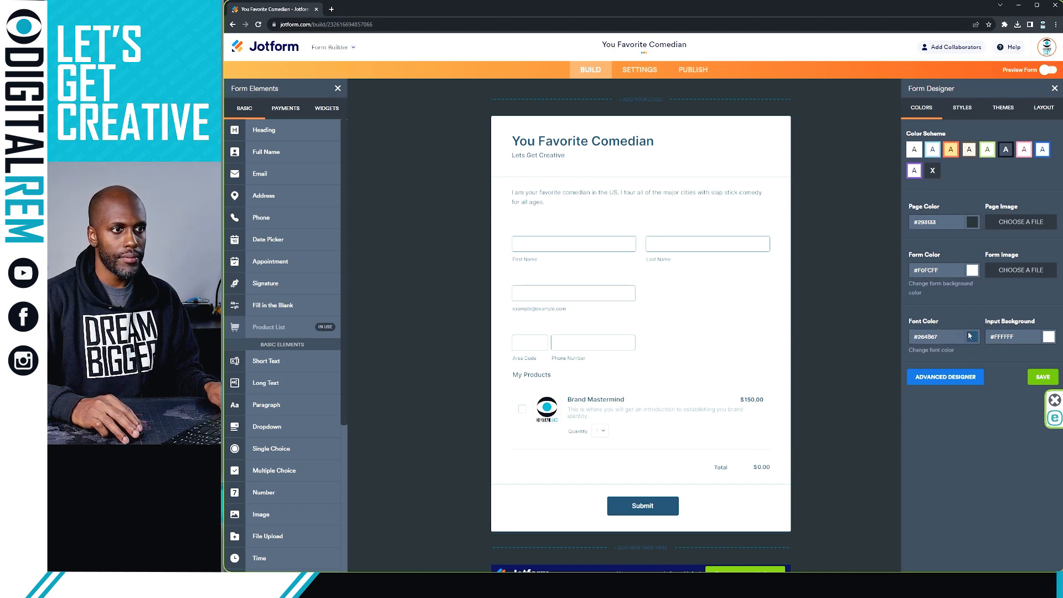
pyautogui.click(916, 154)
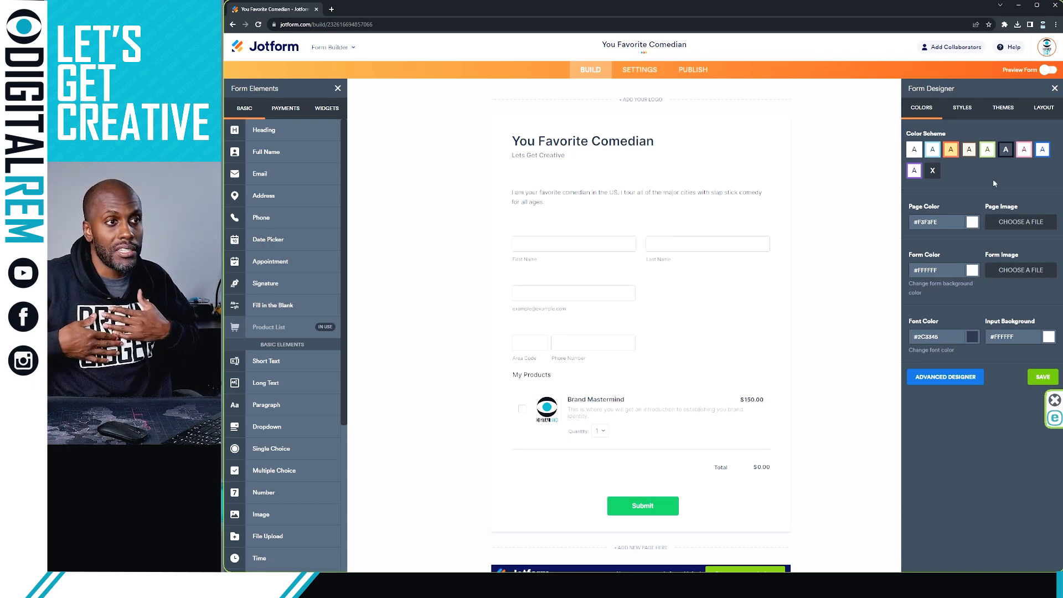
# Step: Open the Page Image upload options to choose a background picture
pyautogui.click(1004, 223)
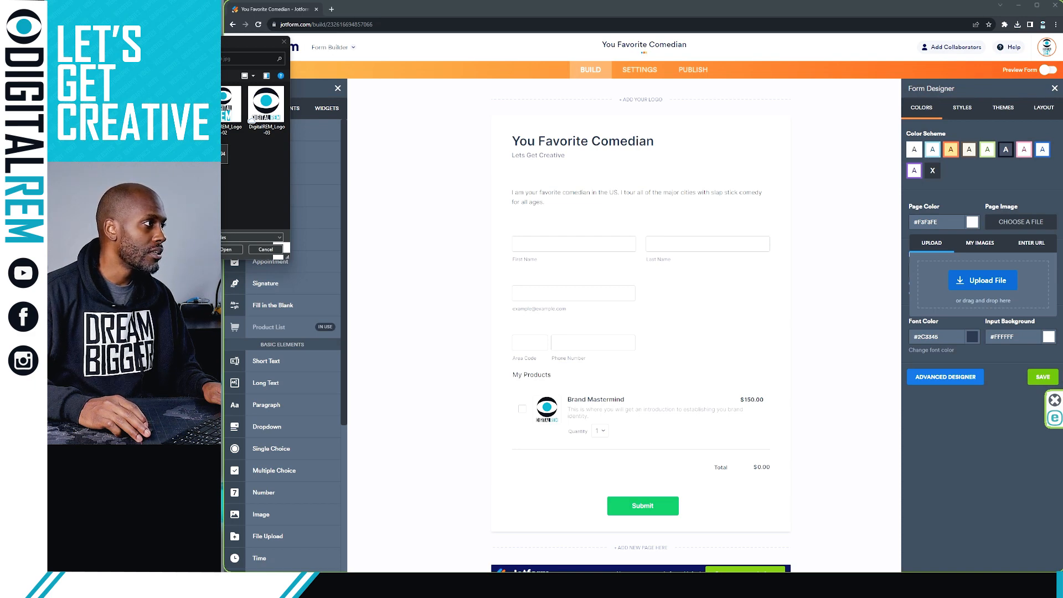
# Step: Upload the black-and-white sparkler photo as the Page Image behind the form
pyautogui.moveTo(626, 176); pyautogui.dragTo(953, 280)
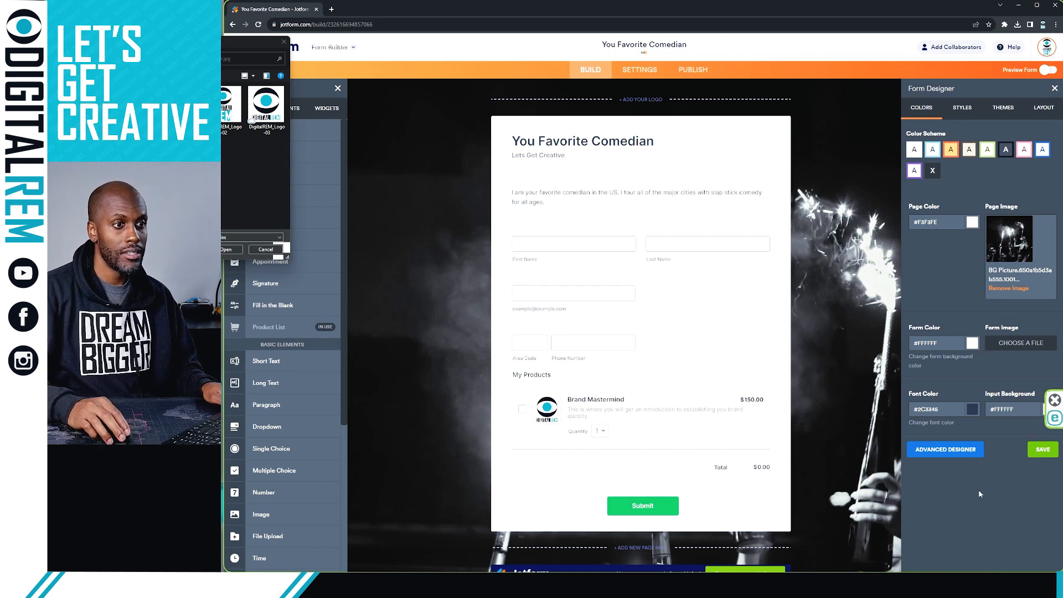
pyautogui.scroll(-2, 821, 303)
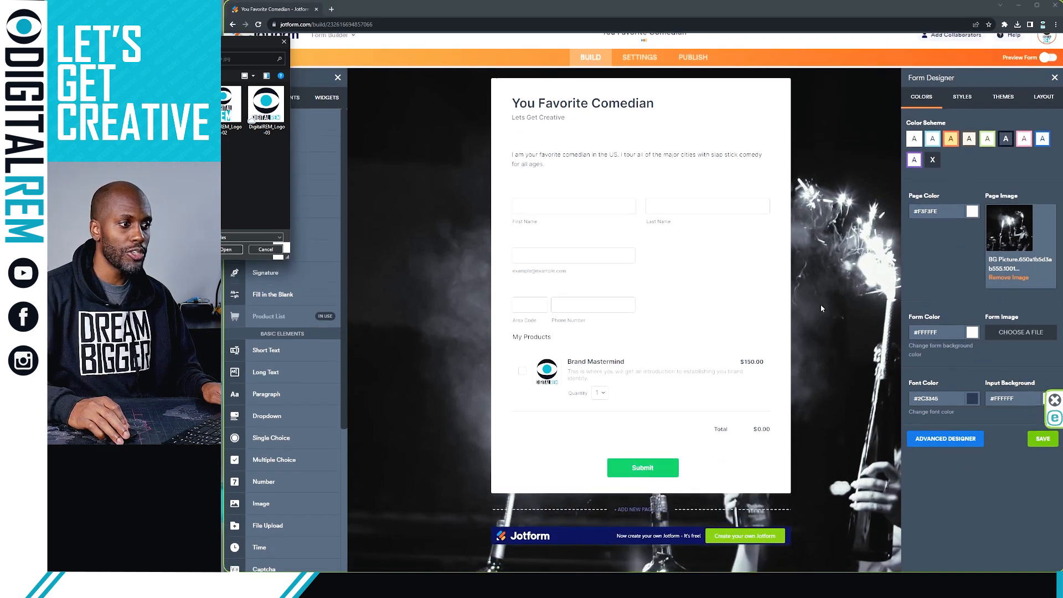
pyautogui.scroll(2, 821, 304)
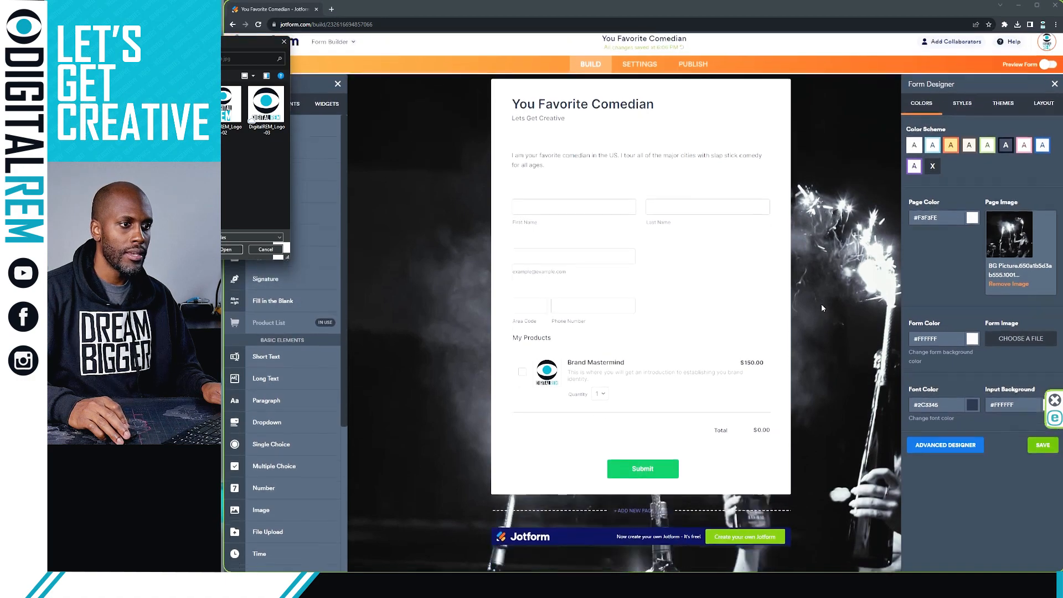
pyautogui.scroll(-2, 821, 303)
pyautogui.scroll(2, 822, 307)
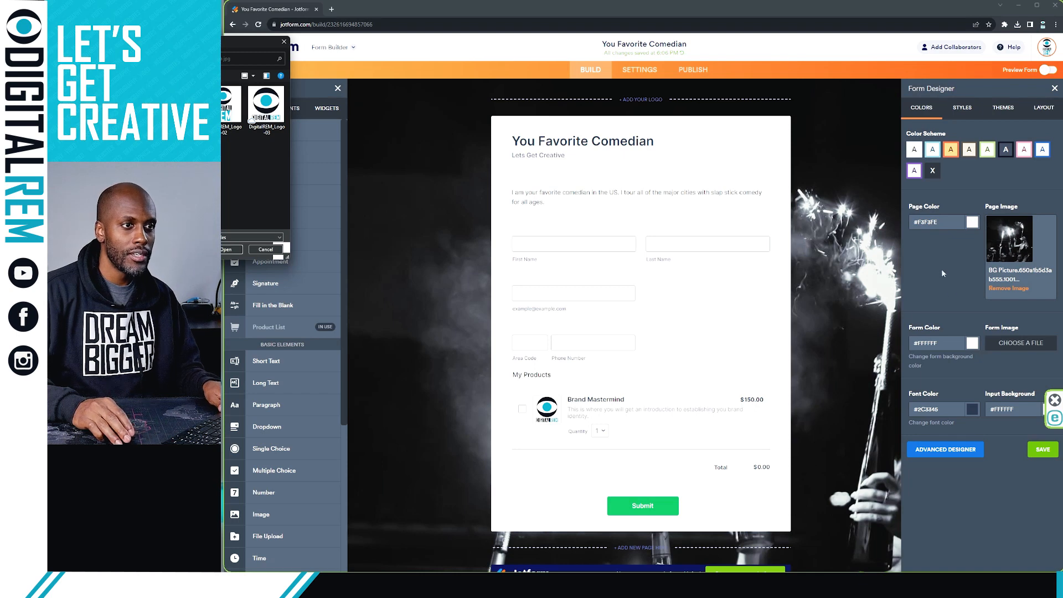
# Step: Set the Form Color to translucent near-black, rgba(3,3,3,0.7)
pyautogui.click(972, 342)
pyautogui.click(261, 250)
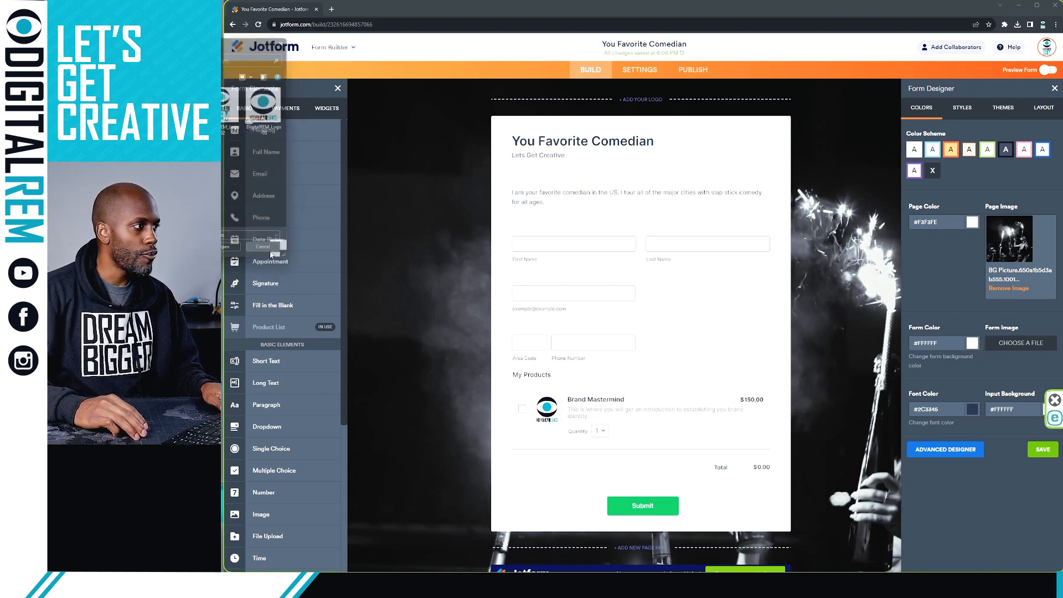
pyautogui.click(972, 342)
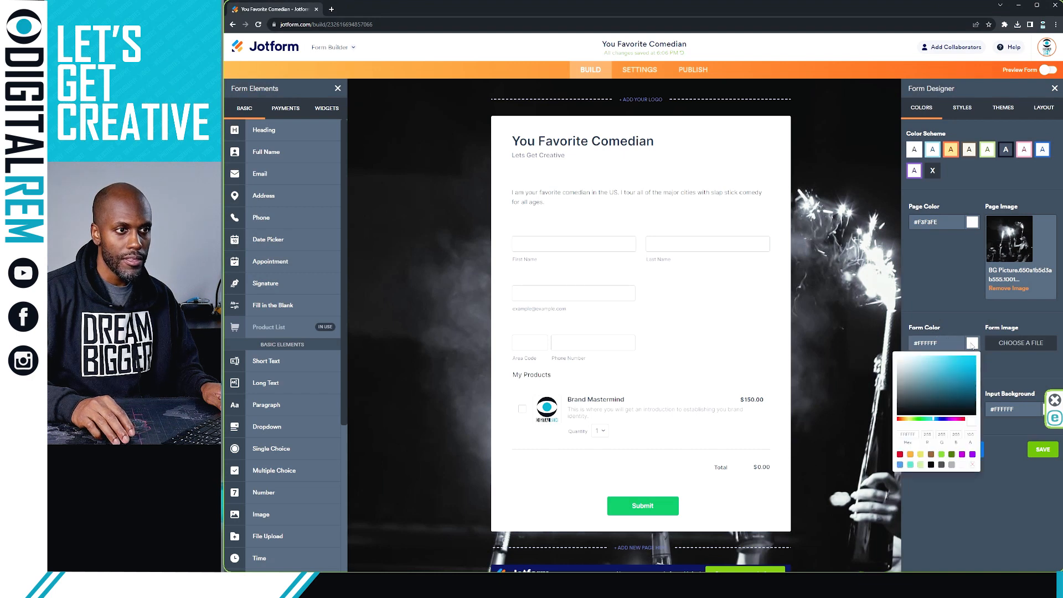
pyautogui.click(898, 391)
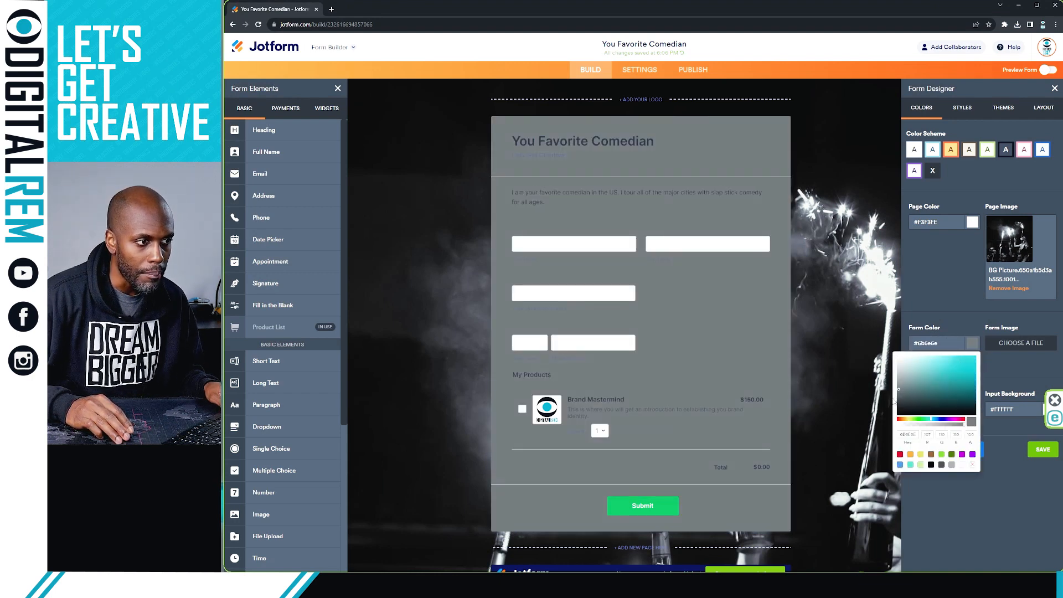
pyautogui.click(894, 403)
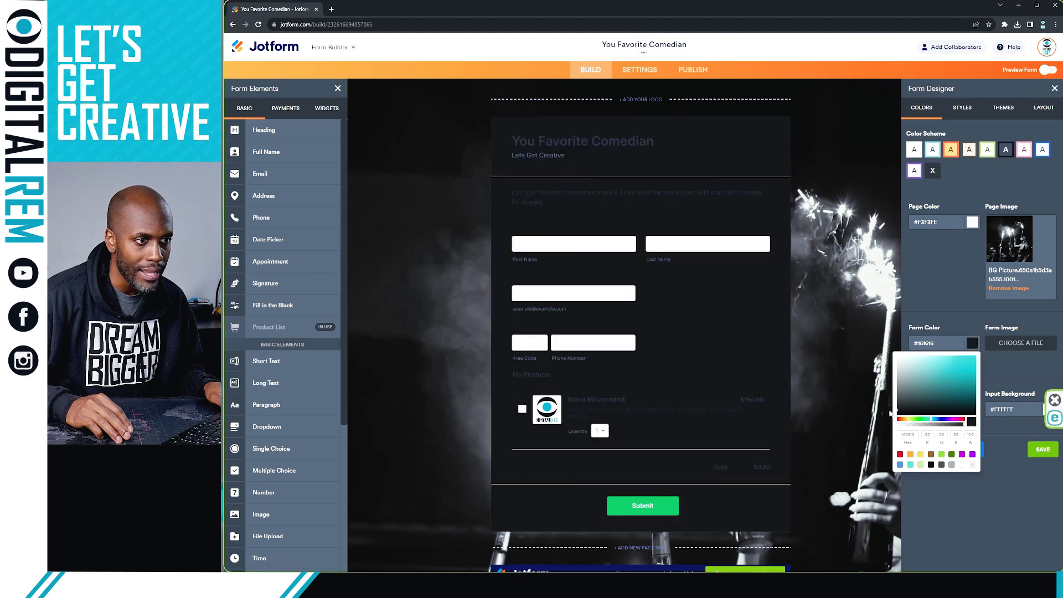
pyautogui.click(890, 415)
pyautogui.click(890, 417)
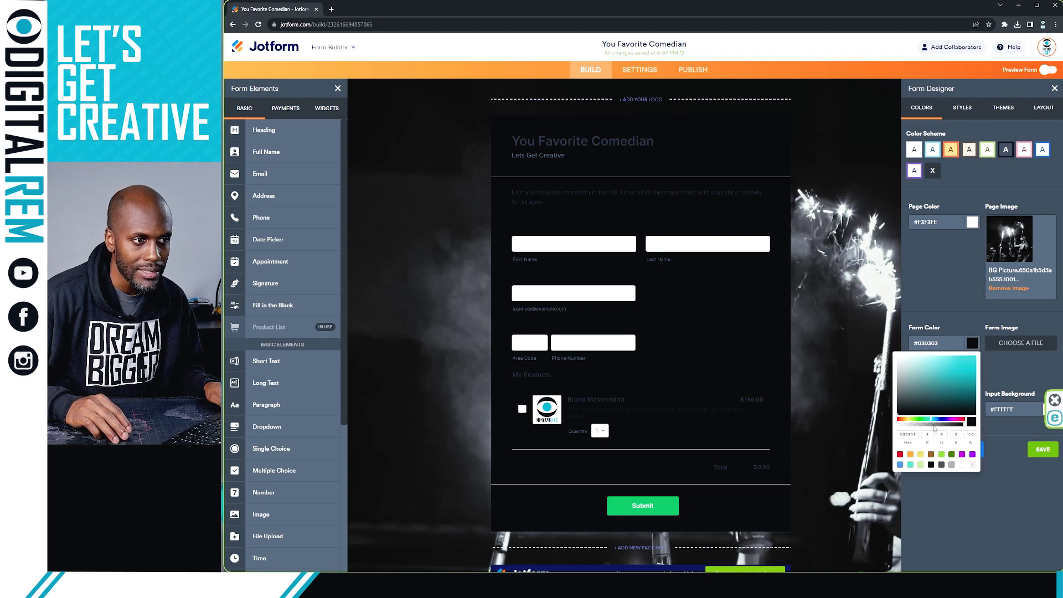
pyautogui.click(933, 425)
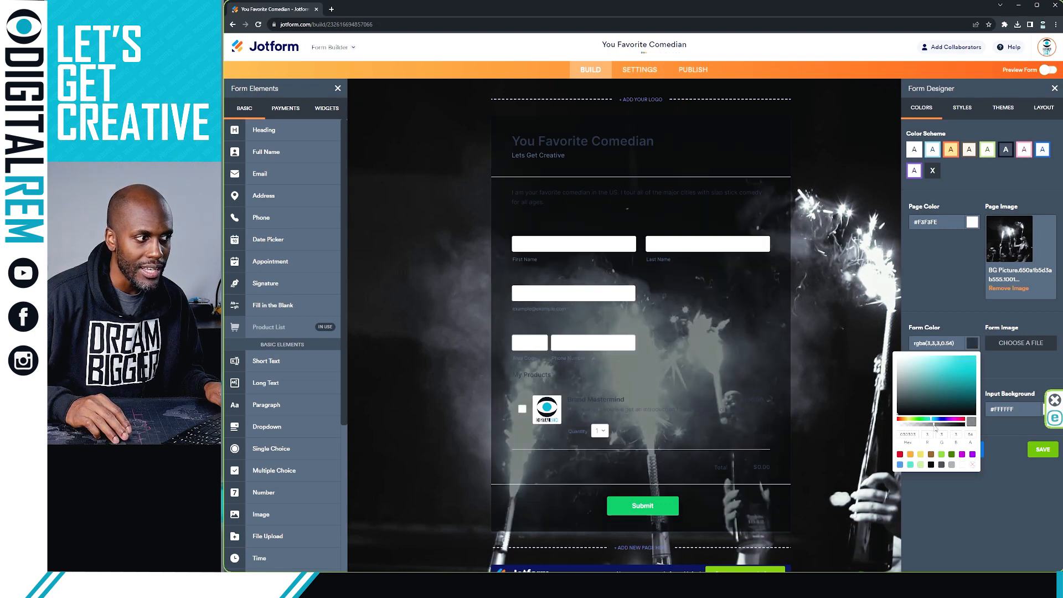
pyautogui.click(941, 425)
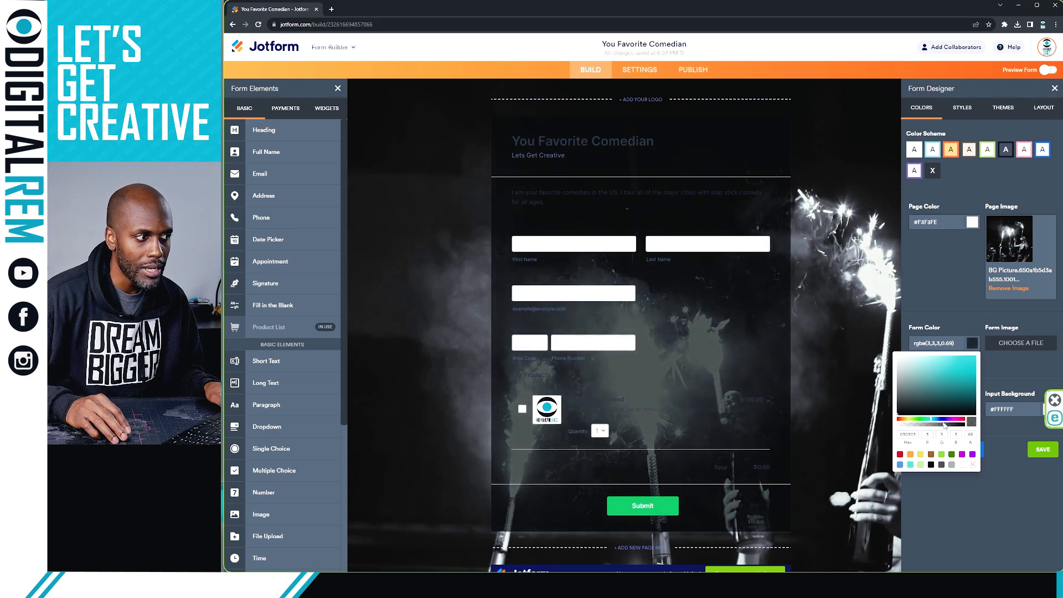
pyautogui.click(944, 425)
pyautogui.click(1011, 482)
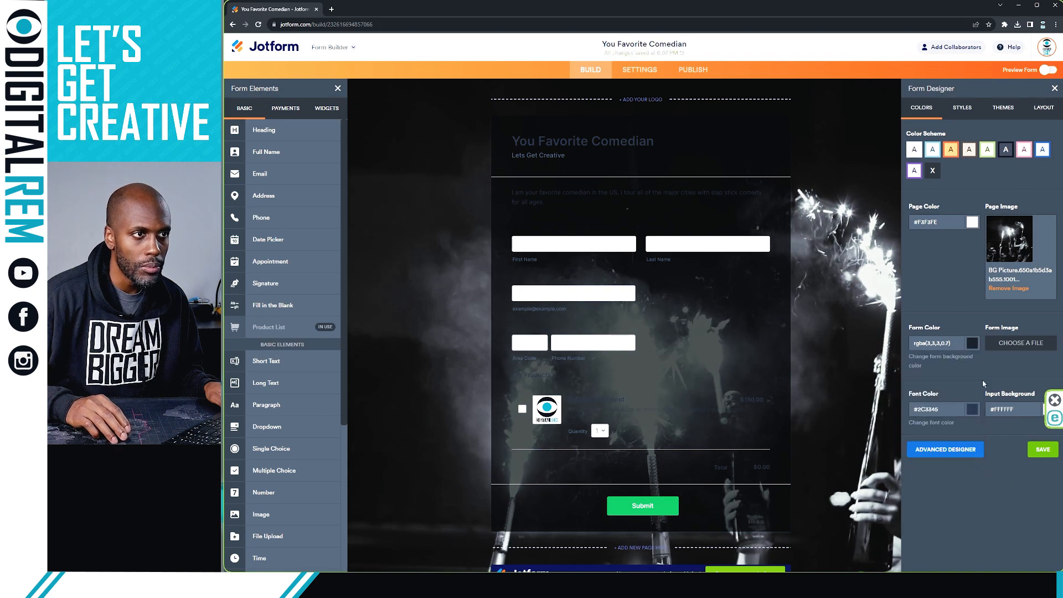
# Step: Set the Font Color to white #FFFFFF
pyautogui.click(972, 410)
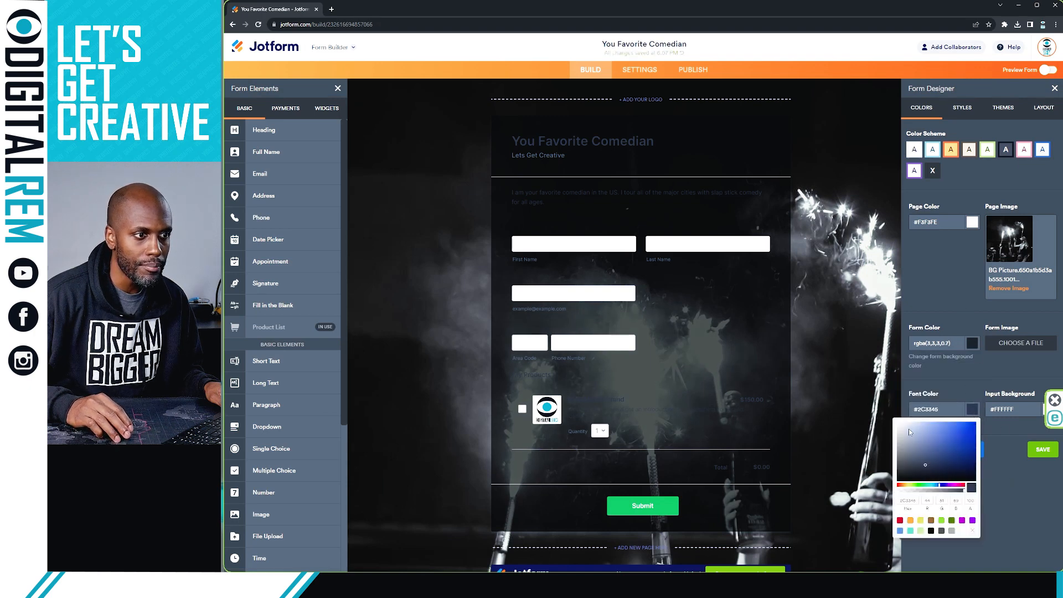
pyautogui.moveTo(910, 431); pyautogui.dragTo(898, 419)
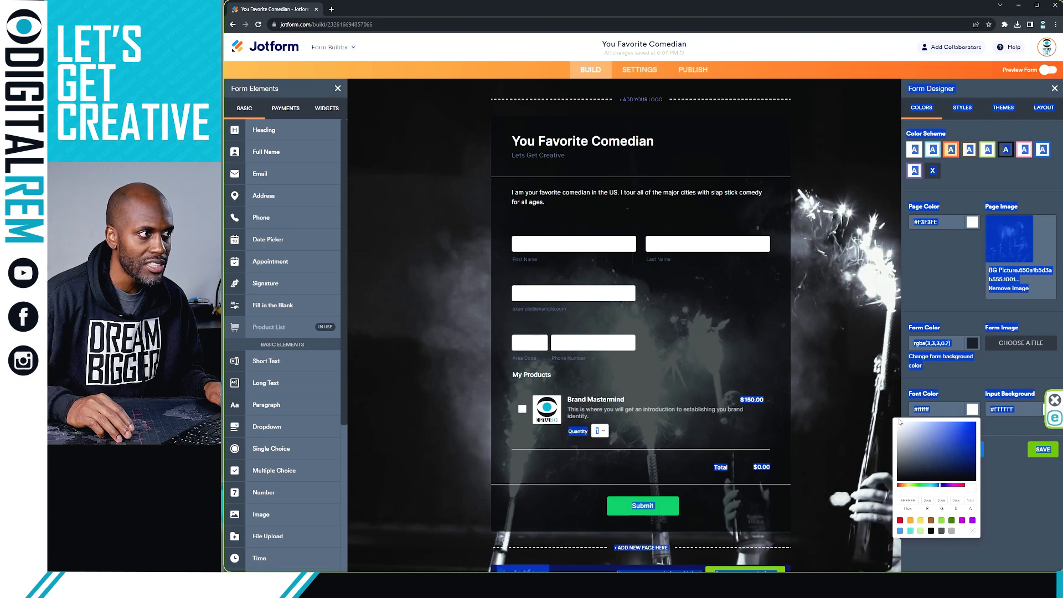
pyautogui.click(985, 463)
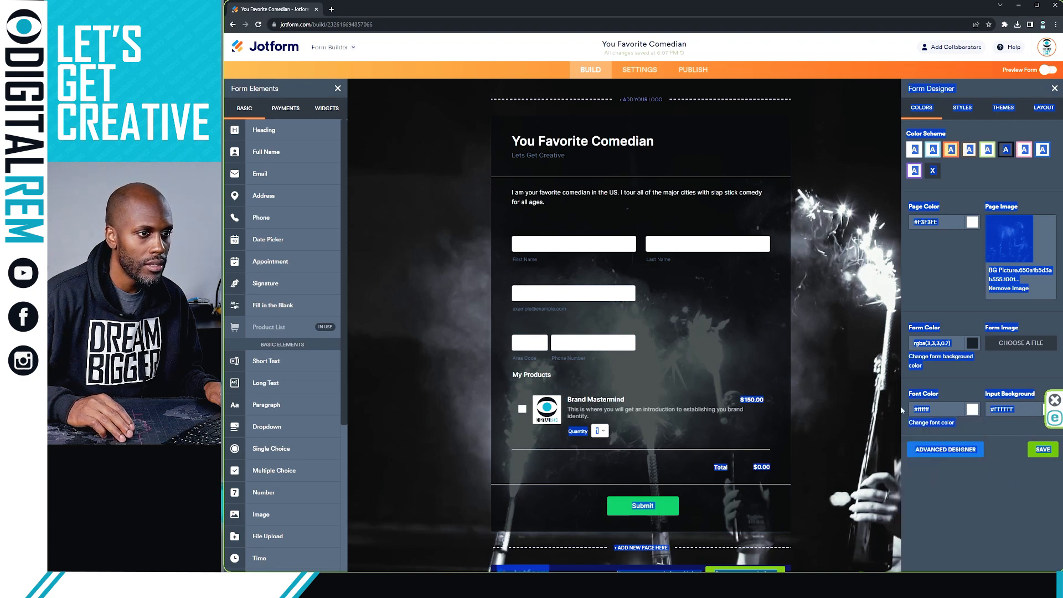
pyautogui.click(974, 482)
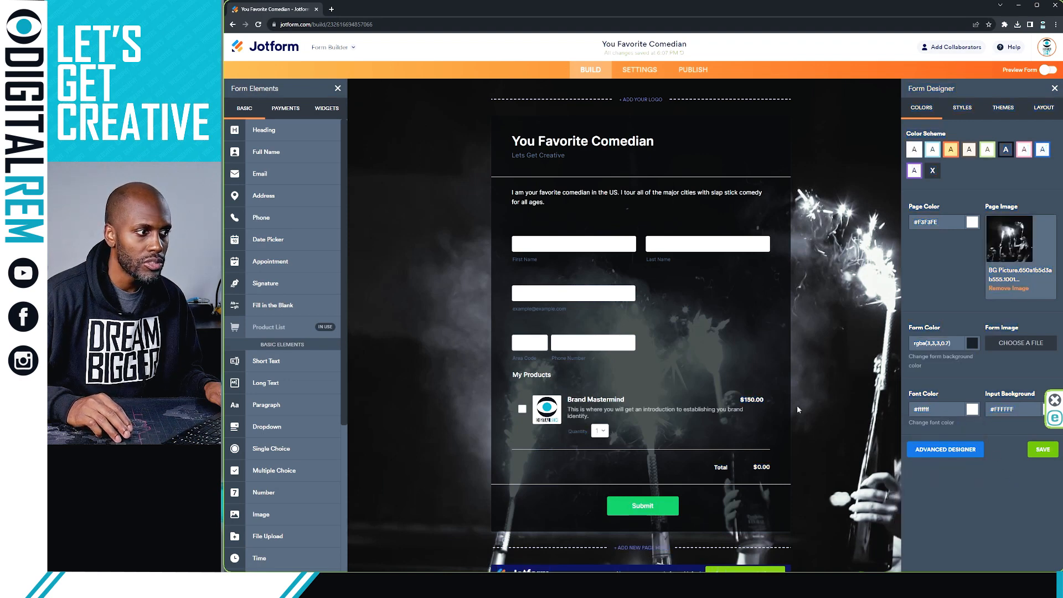
pyautogui.scroll(-2, 746, 282)
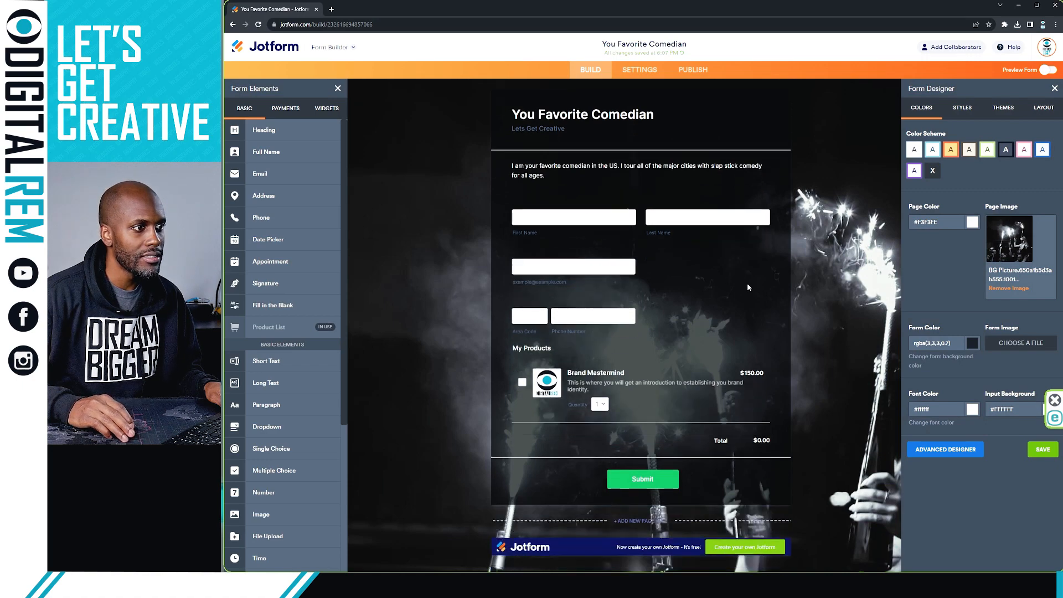
pyautogui.scroll(1, 751, 283)
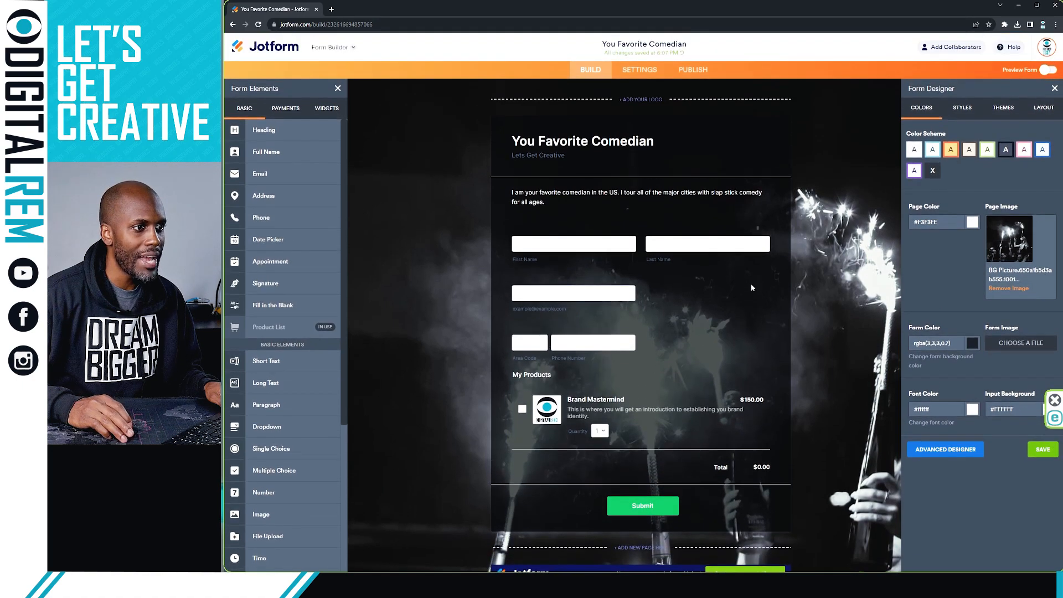
pyautogui.scroll(-1, 751, 284)
pyautogui.scroll(1, 750, 283)
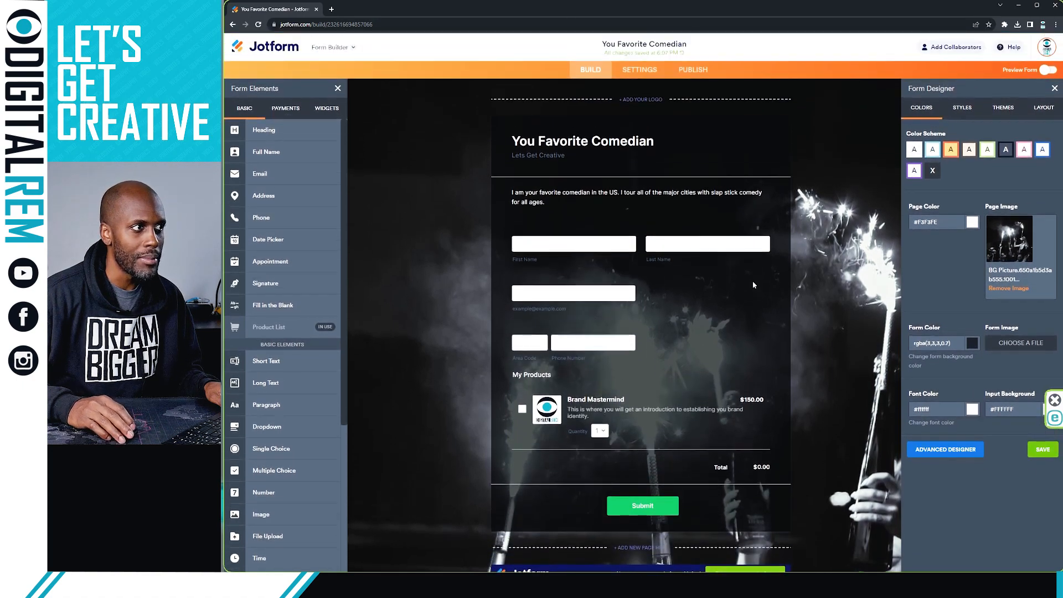
# Step: Upload the DIGITALREM logo and enlarge it, centred above the form heading
pyautogui.click(641, 100)
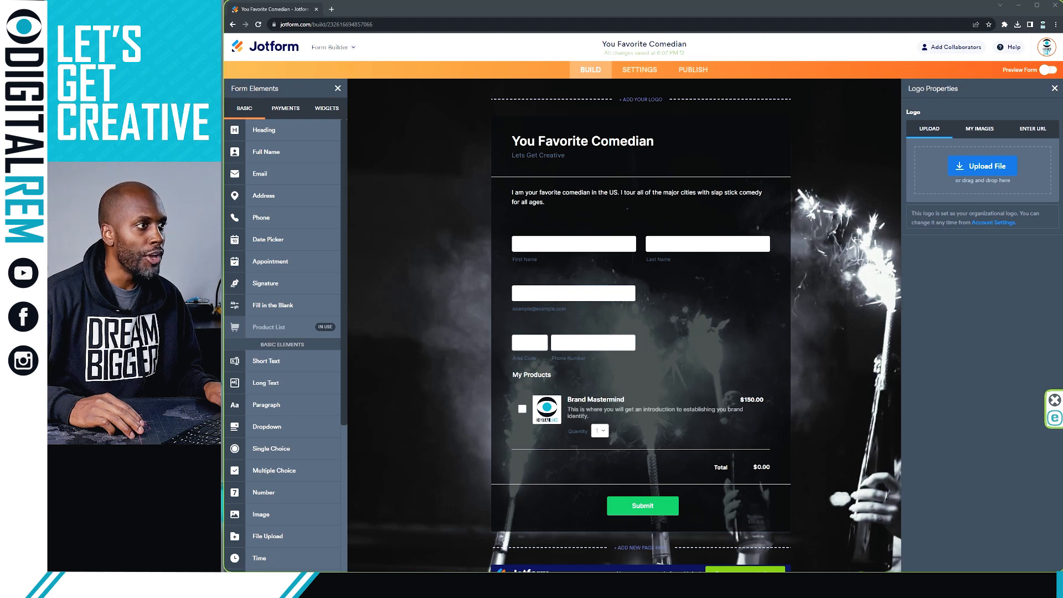
pyautogui.moveTo(825, 164); pyautogui.dragTo(969, 180)
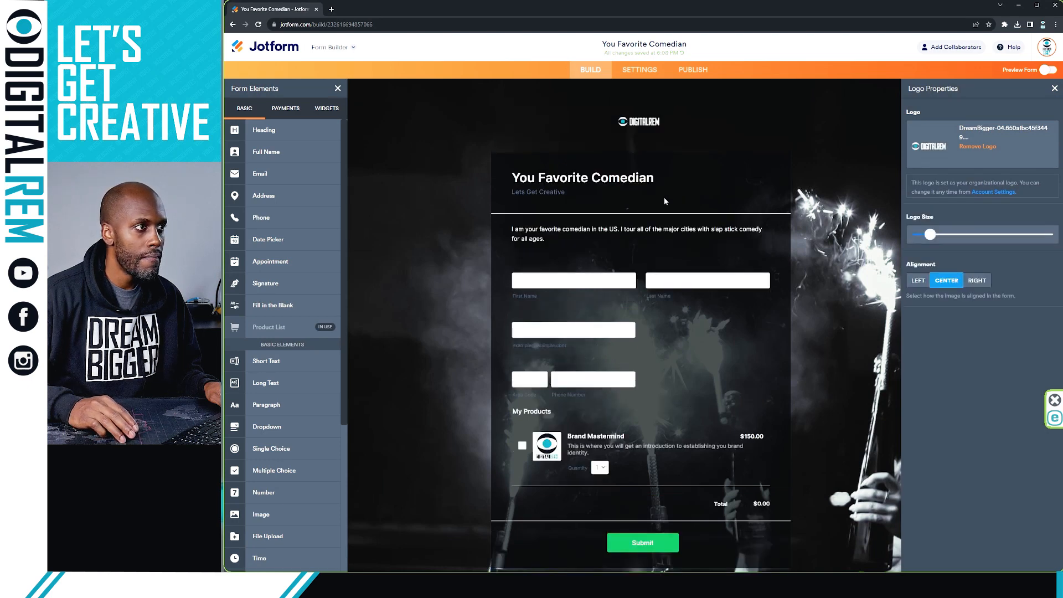
pyautogui.moveTo(930, 234); pyautogui.dragTo(996, 234)
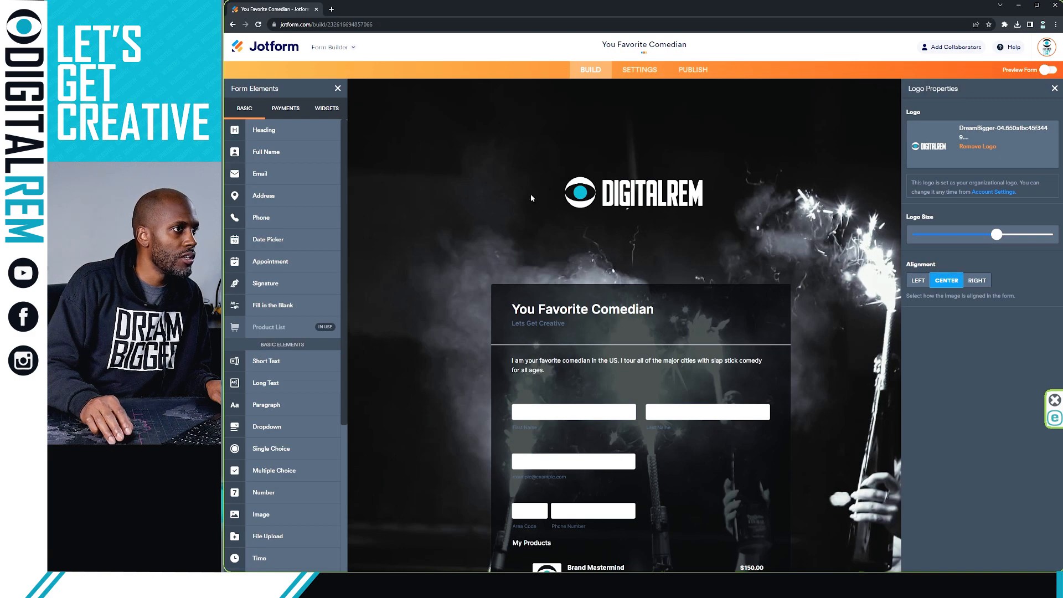
# Step: Check the centred logo across the form, then switch on Preview Form
pyautogui.scroll(-2, 590, 247)
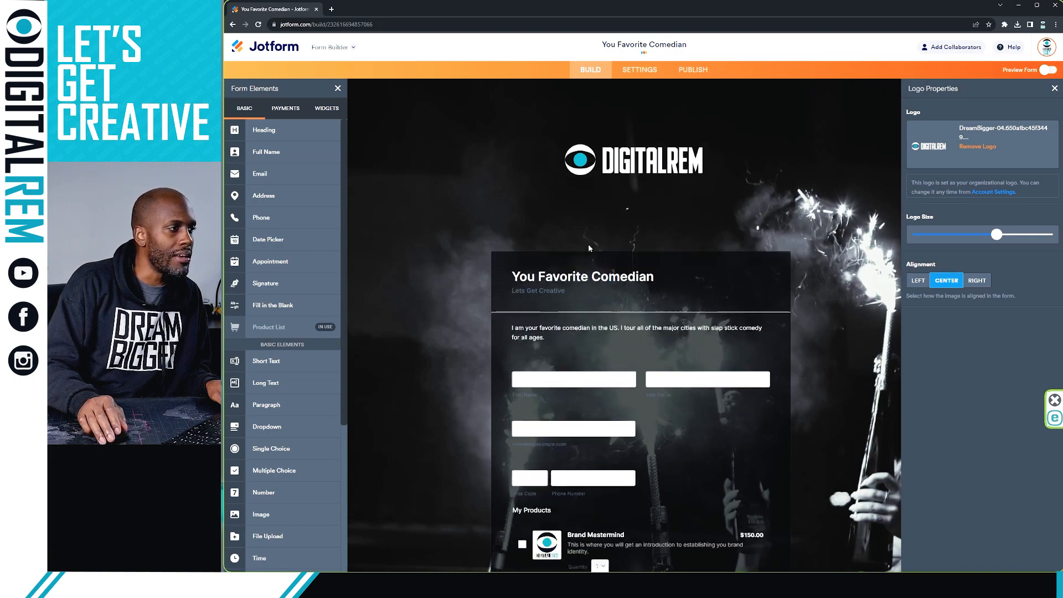
pyautogui.scroll(2, 587, 234)
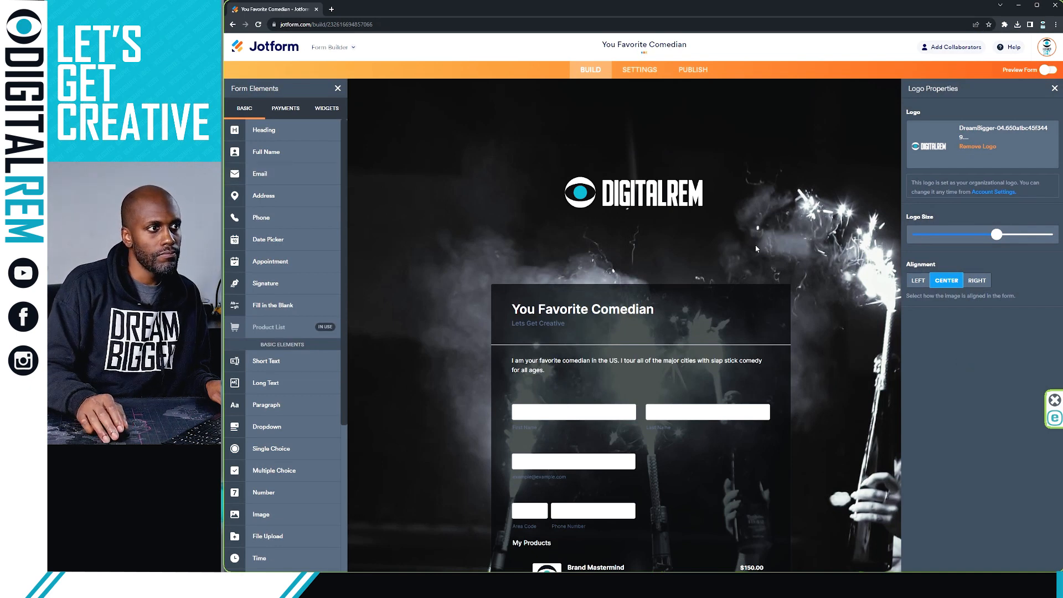
pyautogui.scroll(-4, 754, 244)
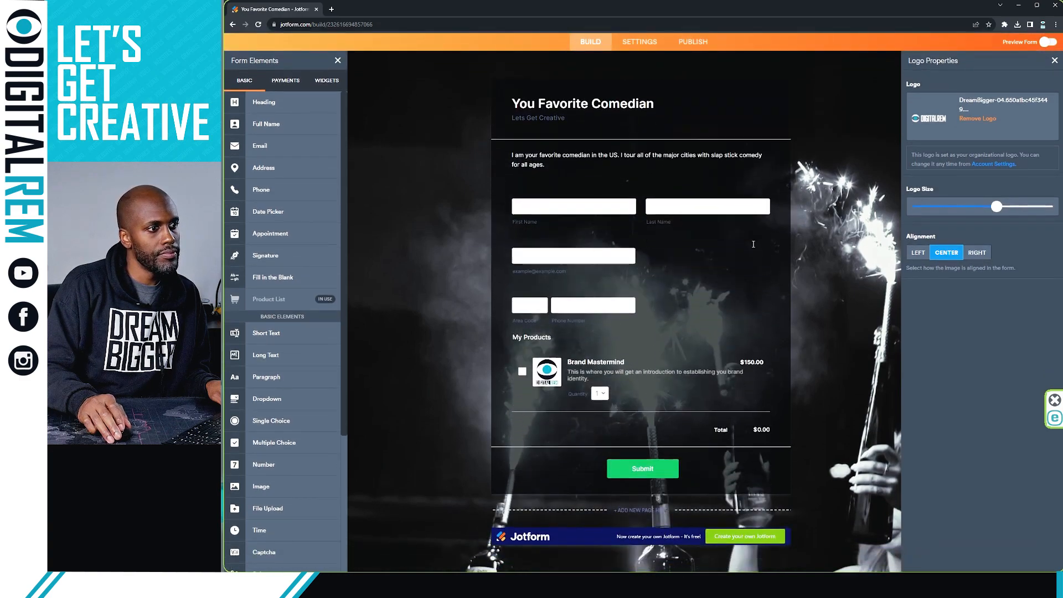
pyautogui.scroll(4, 758, 238)
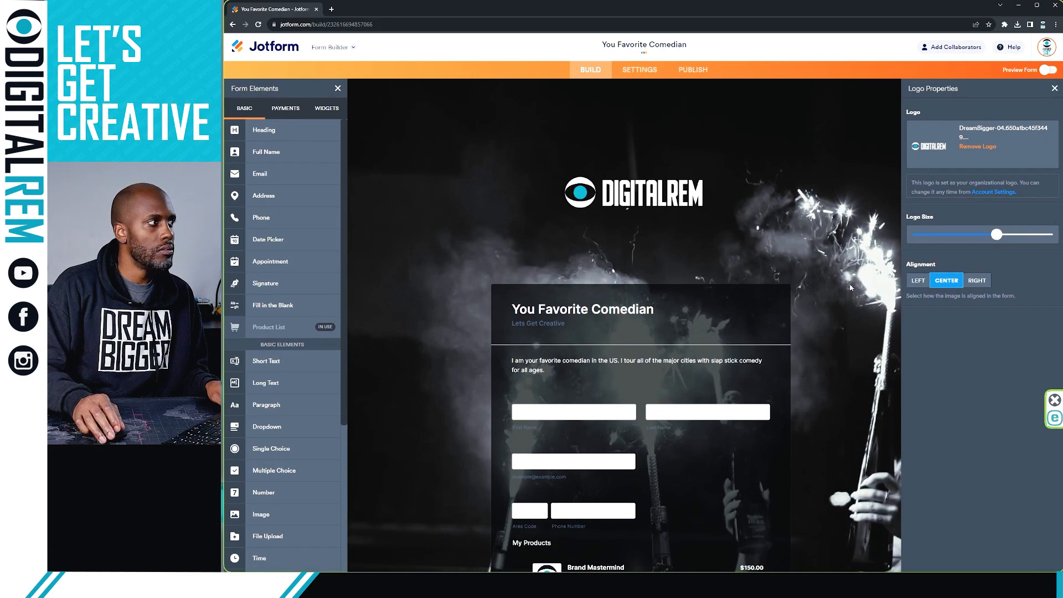
pyautogui.scroll(-4, 705, 320)
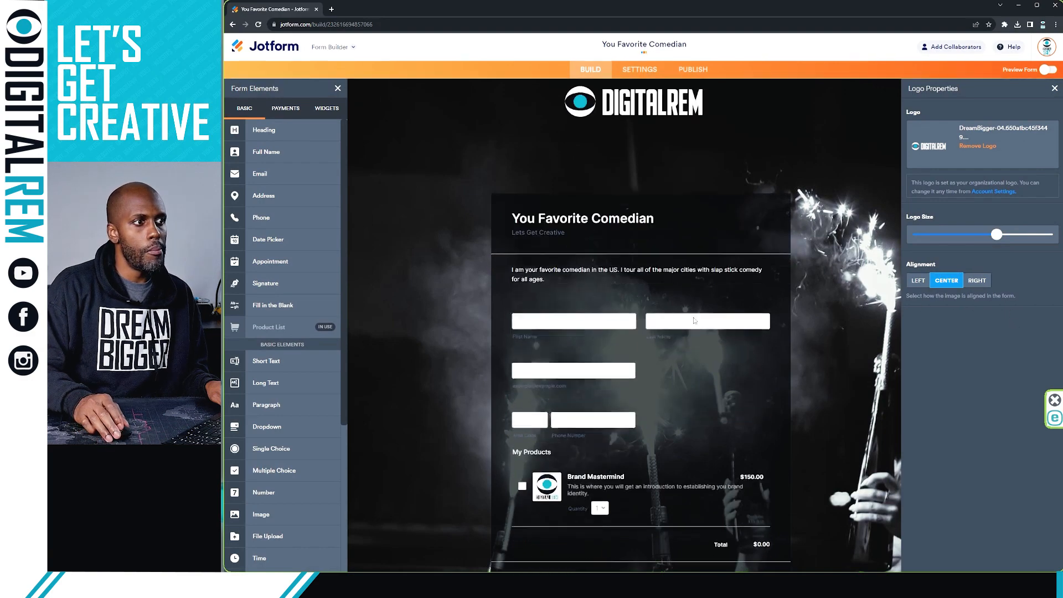
pyautogui.scroll(4, 699, 333)
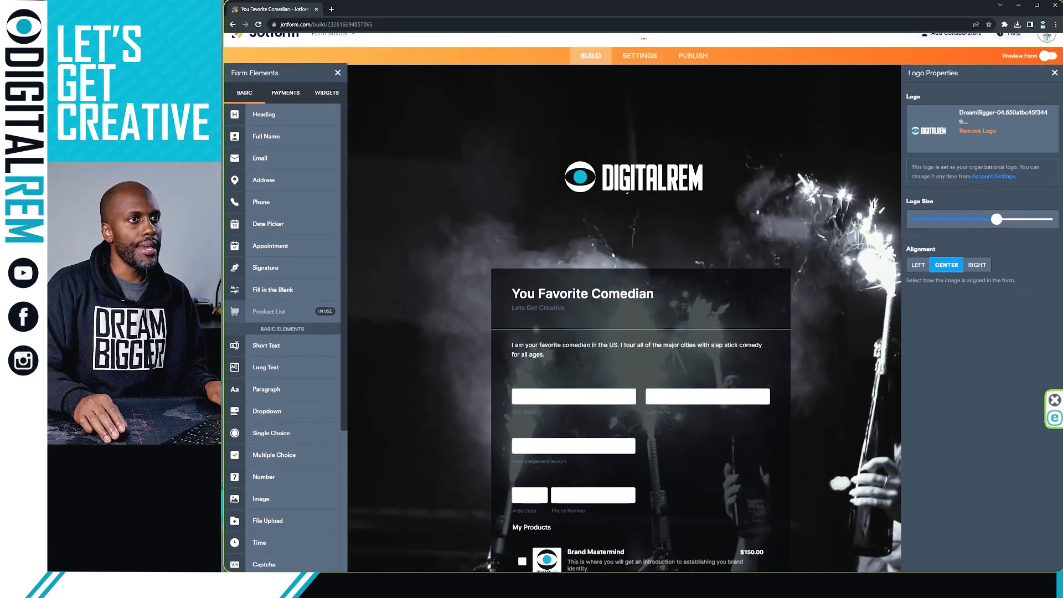
pyautogui.click(1043, 70)
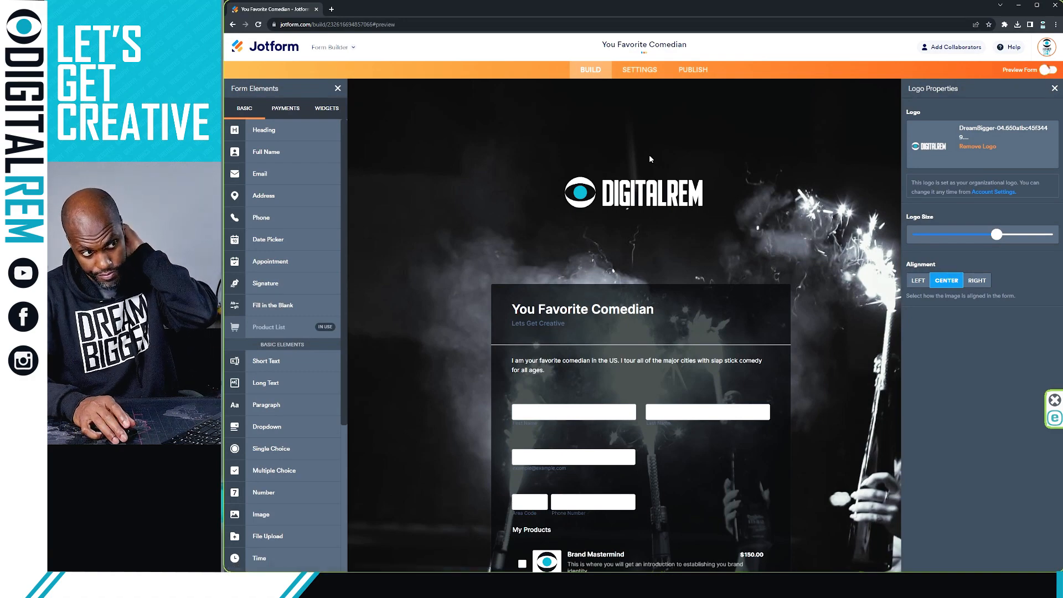
# Step: Test the desktop preview by ticking the Brand Mastermind product to check the total
pyautogui.scroll(-2, 684, 259)
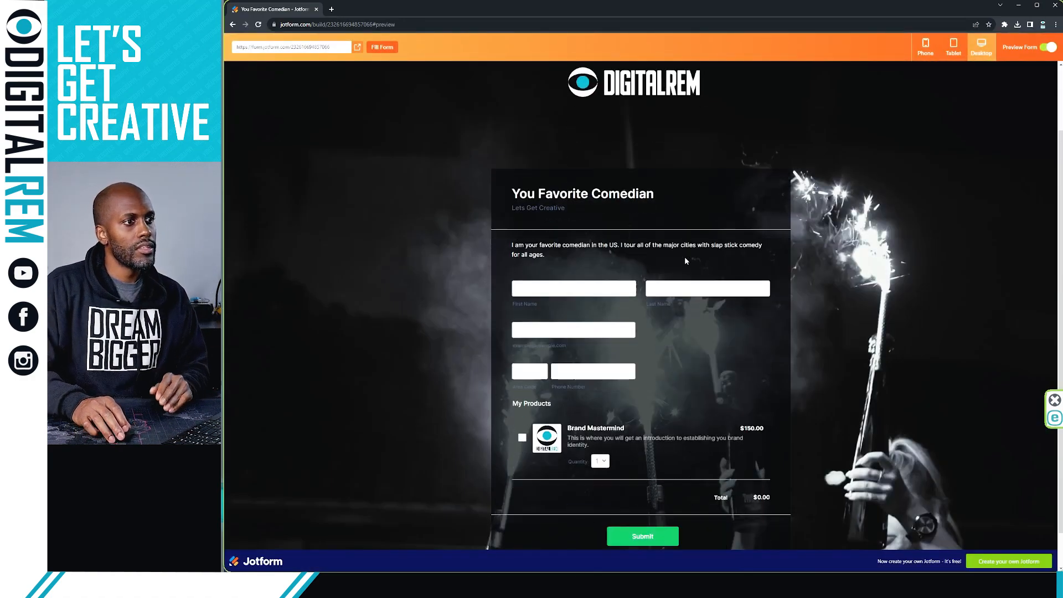
pyautogui.scroll(2, 684, 261)
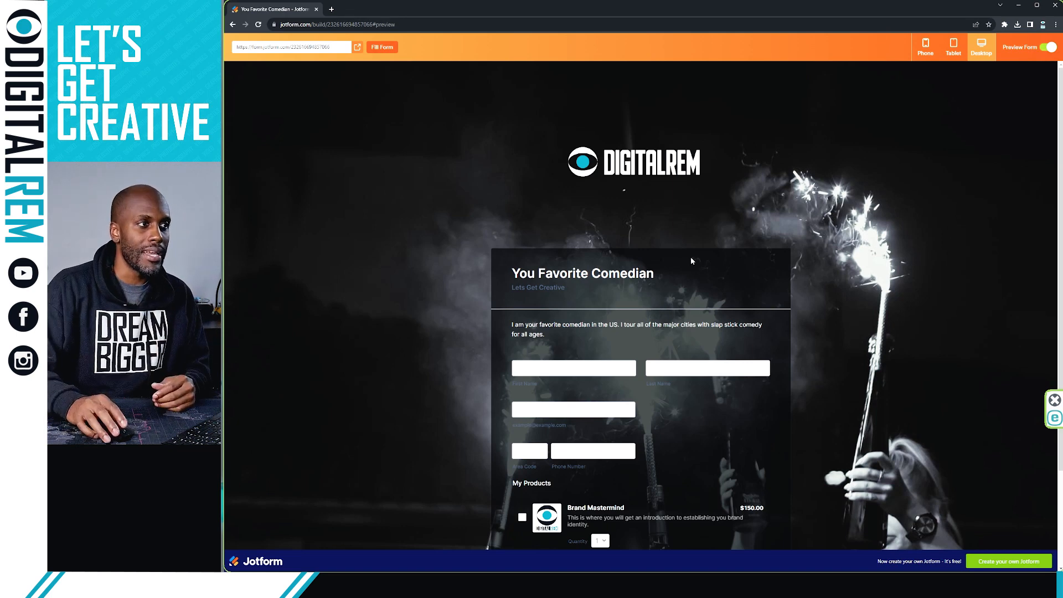
pyautogui.scroll(-1, 707, 231)
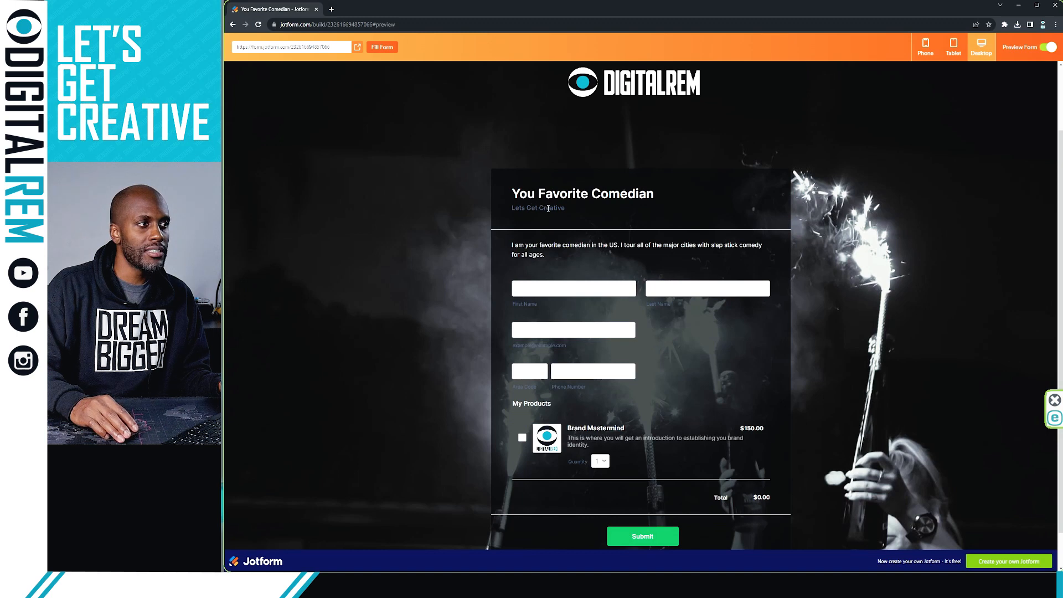
pyautogui.moveTo(534, 208); pyautogui.dragTo(551, 217)
pyautogui.click(543, 244)
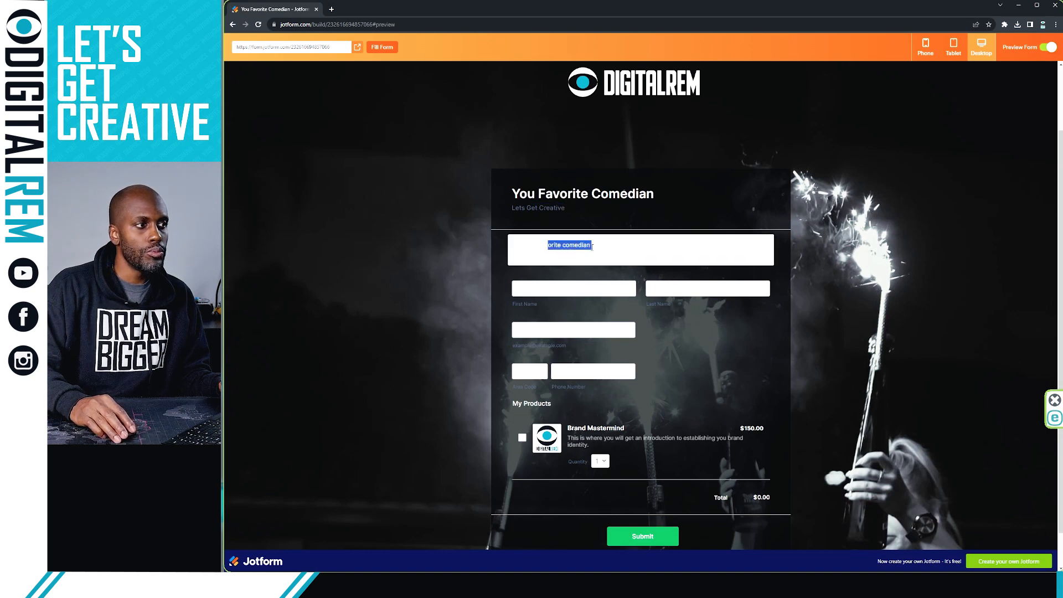
pyautogui.scroll(-1, 626, 279)
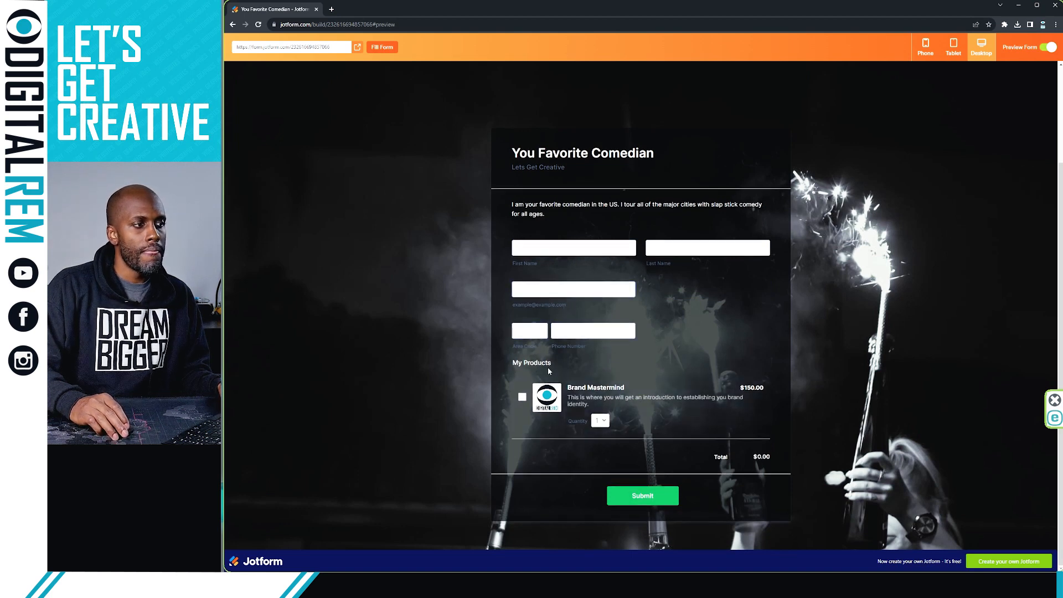
pyautogui.click(522, 396)
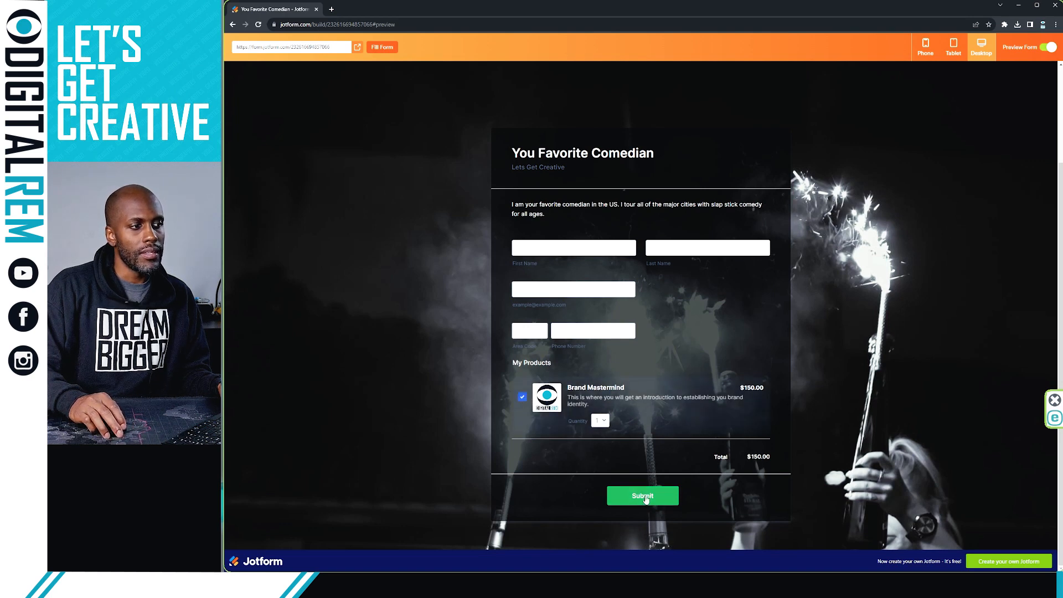
# Step: Preview the form in Phone view and scroll through it
pyautogui.click(926, 48)
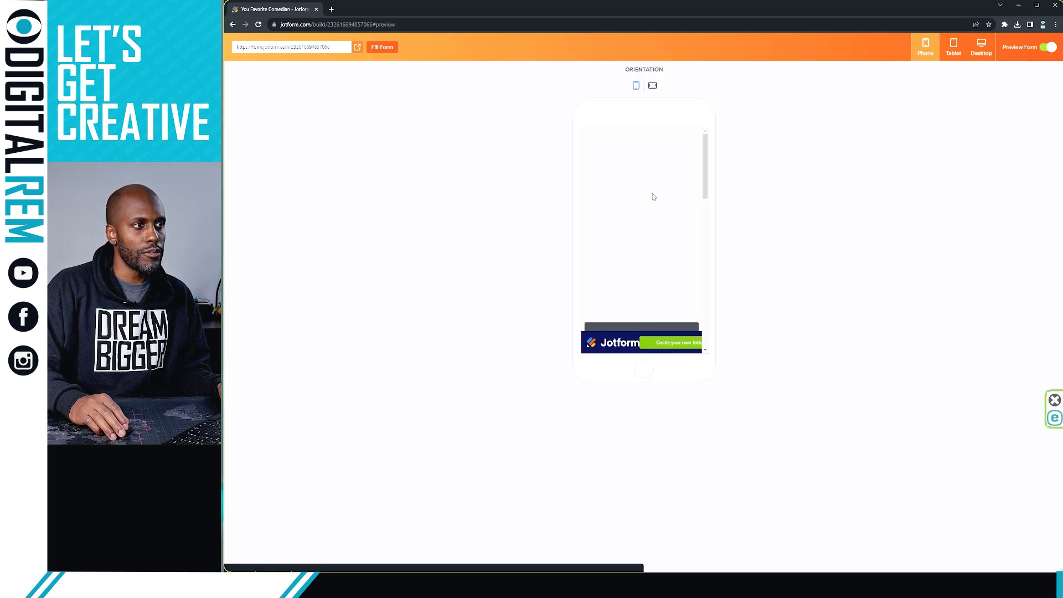
pyautogui.scroll(-3, 652, 194)
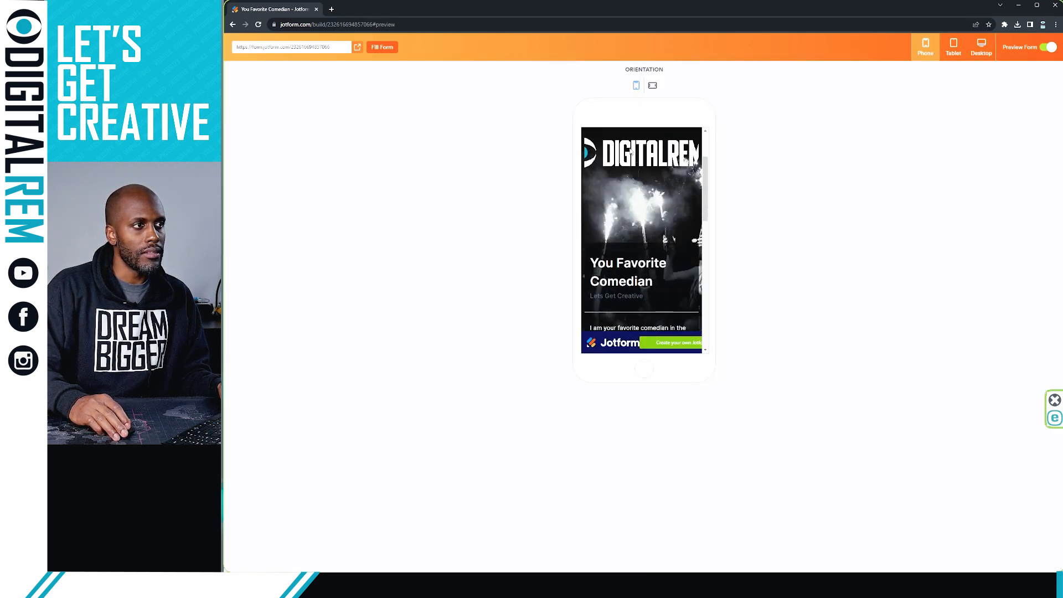
pyautogui.scroll(-10, 644, 162)
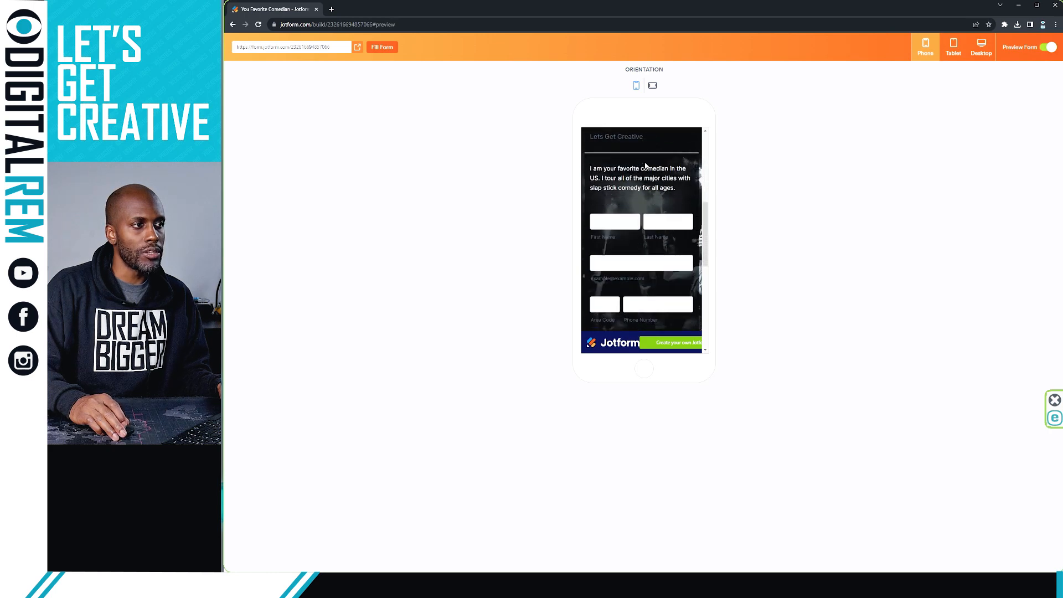
pyautogui.scroll(-1, 642, 180)
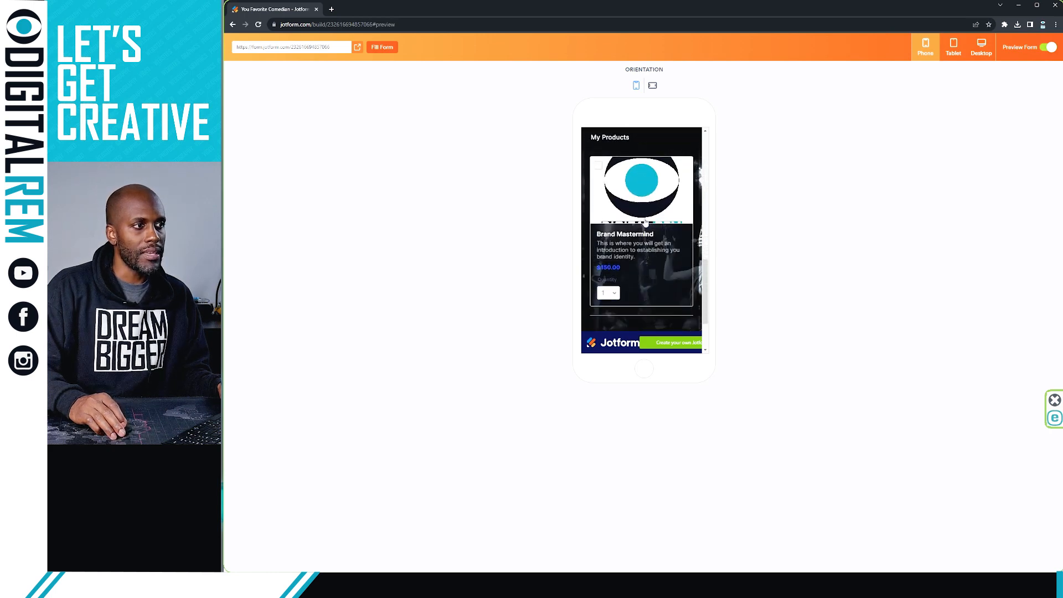
# Step: Turn off Preview Form and shrink the DIGITALREM logo with the Logo Size slider
pyautogui.click(1046, 47)
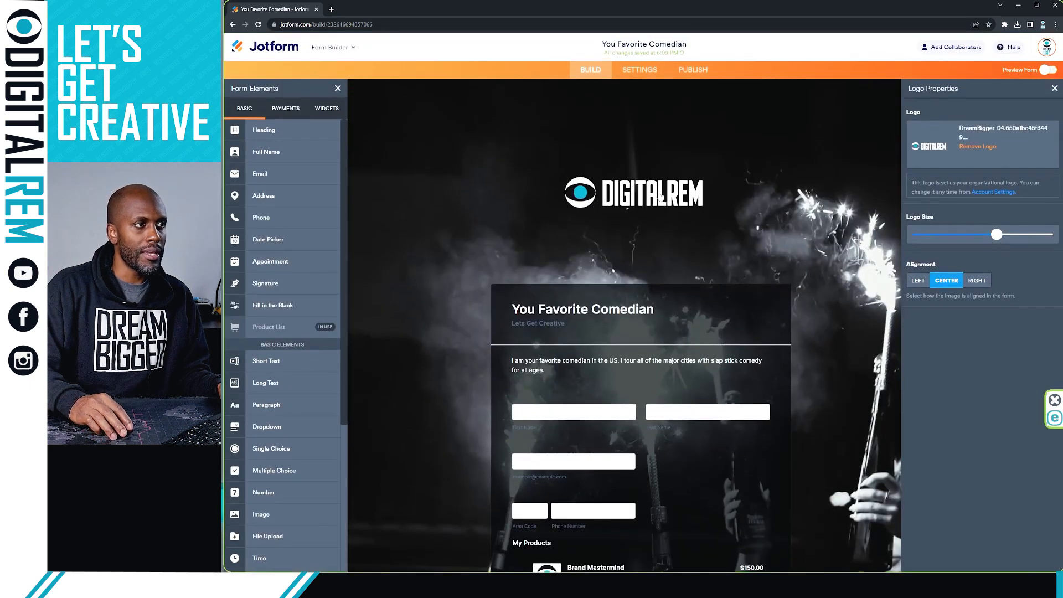
pyautogui.moveTo(996, 234); pyautogui.dragTo(956, 234)
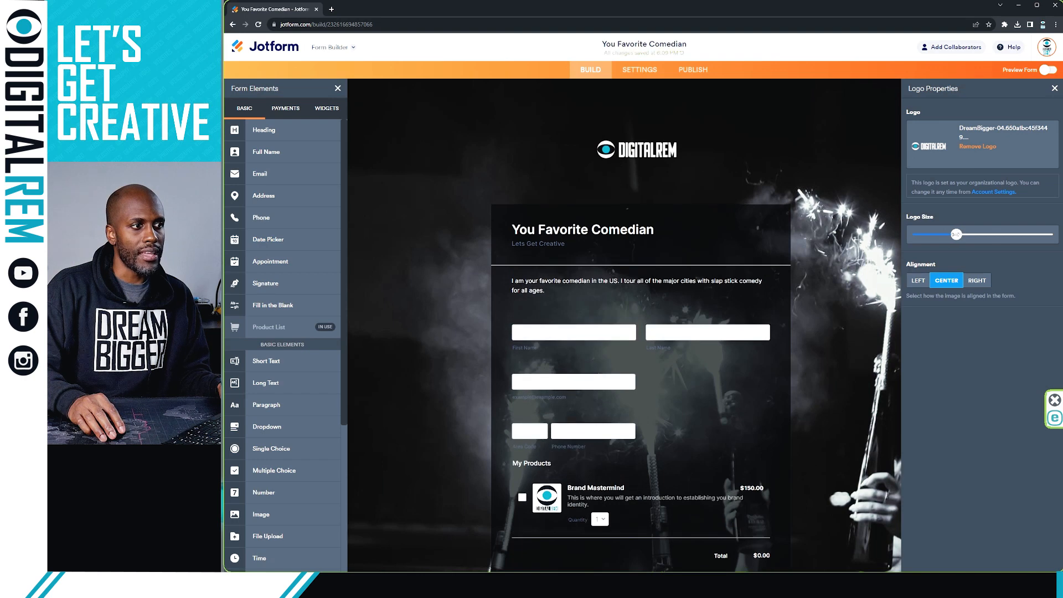
pyautogui.scroll(-2, 795, 245)
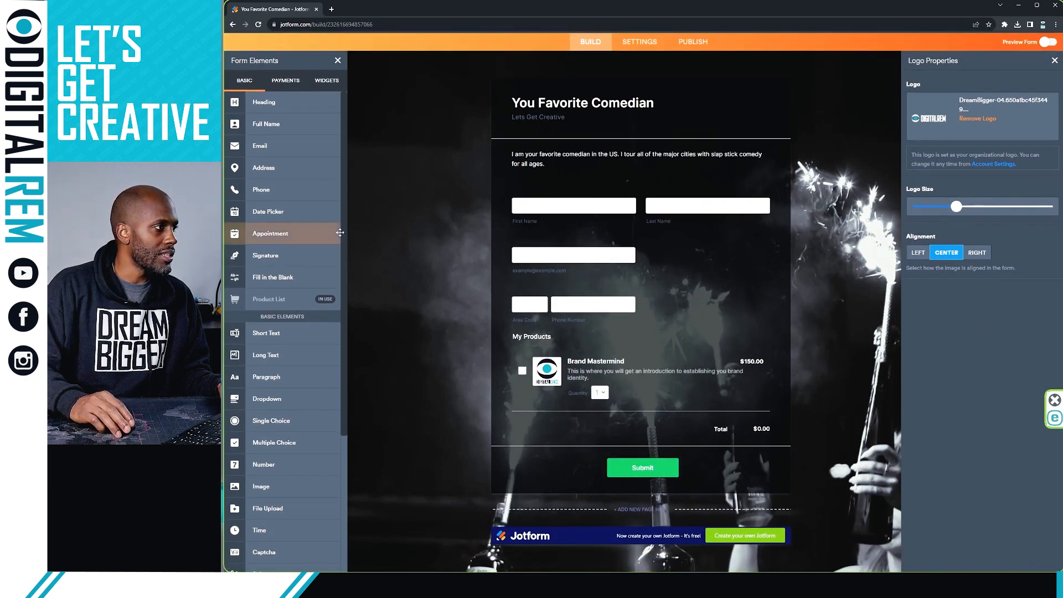
# Step: Add a 120 × 100 px Image element between the product total and Submit
pyautogui.scroll(-2, 274, 260)
pyautogui.scroll(-3, 274, 266)
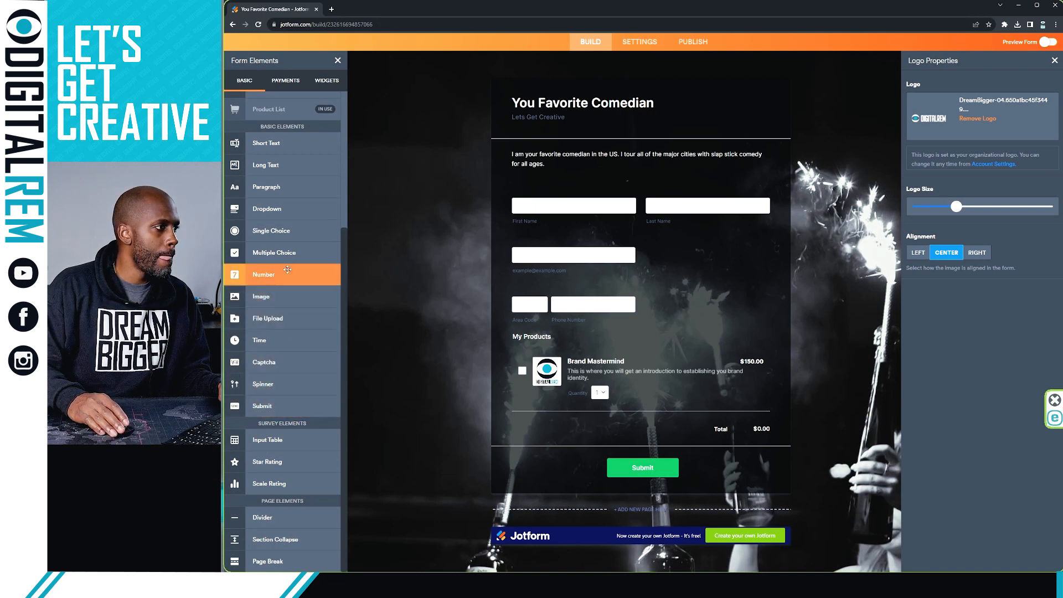
pyautogui.click(275, 299)
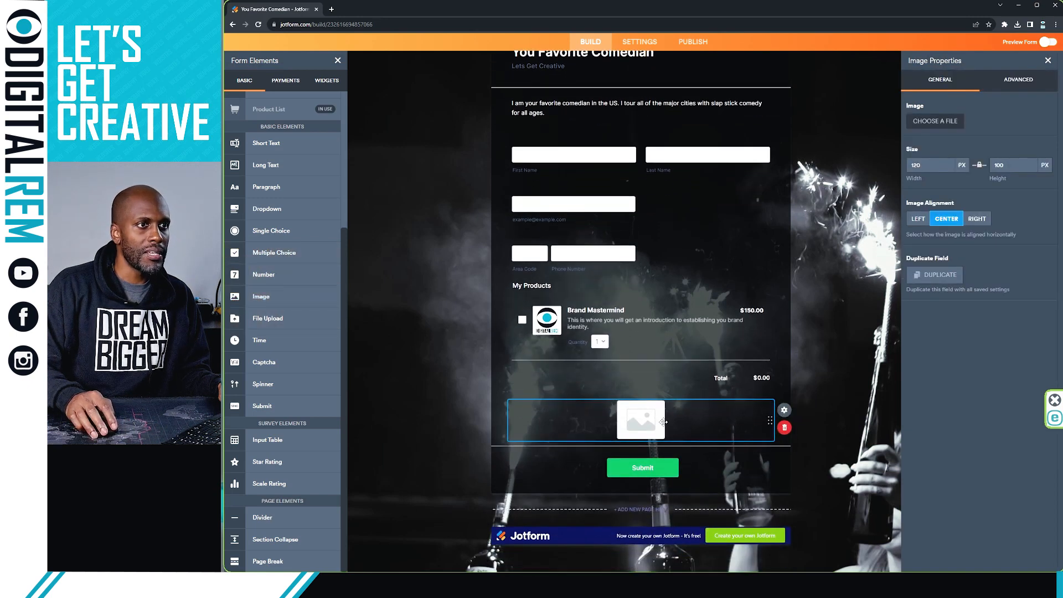
# Step: Open the Image field's Upload / My Images / Enter URL options
pyautogui.click(926, 121)
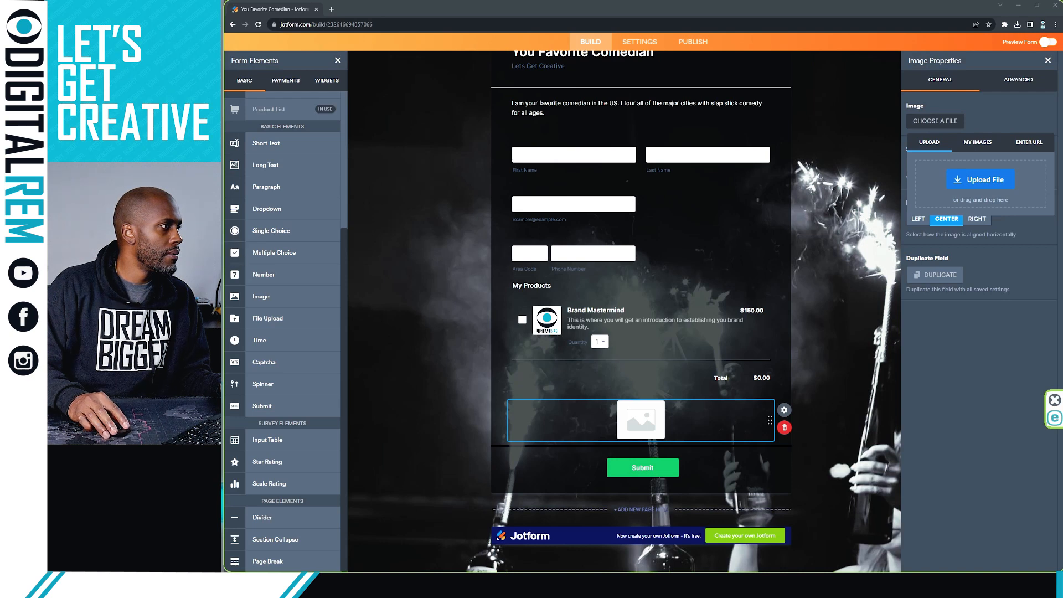
# Step: Upload the red-cap headshot PNG into the Image element, sized 680 by 808 px
pyautogui.moveTo(222, 265); pyautogui.dragTo(607, 410)
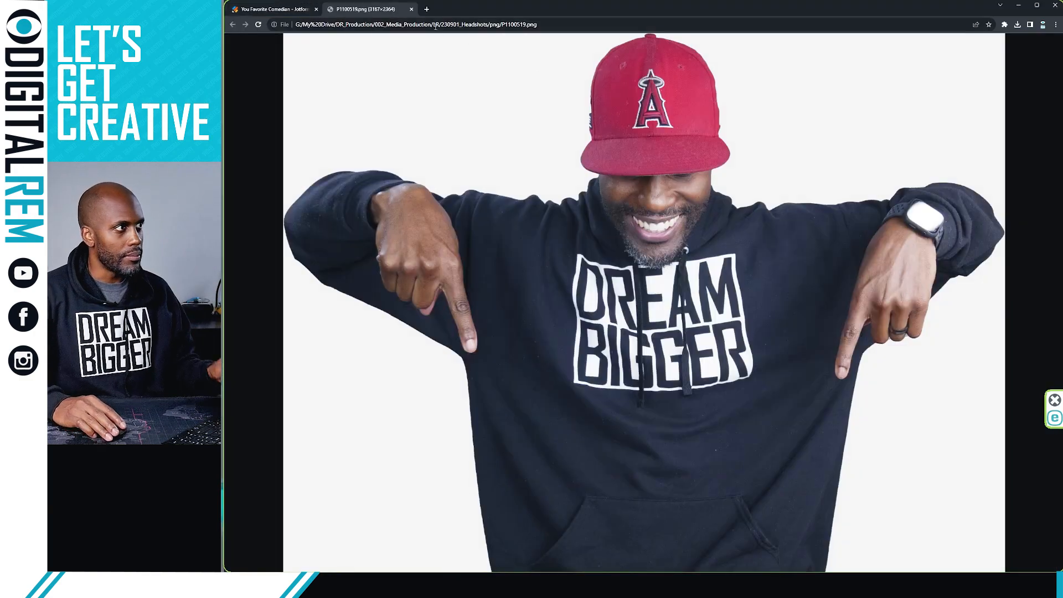
pyautogui.click(410, 10)
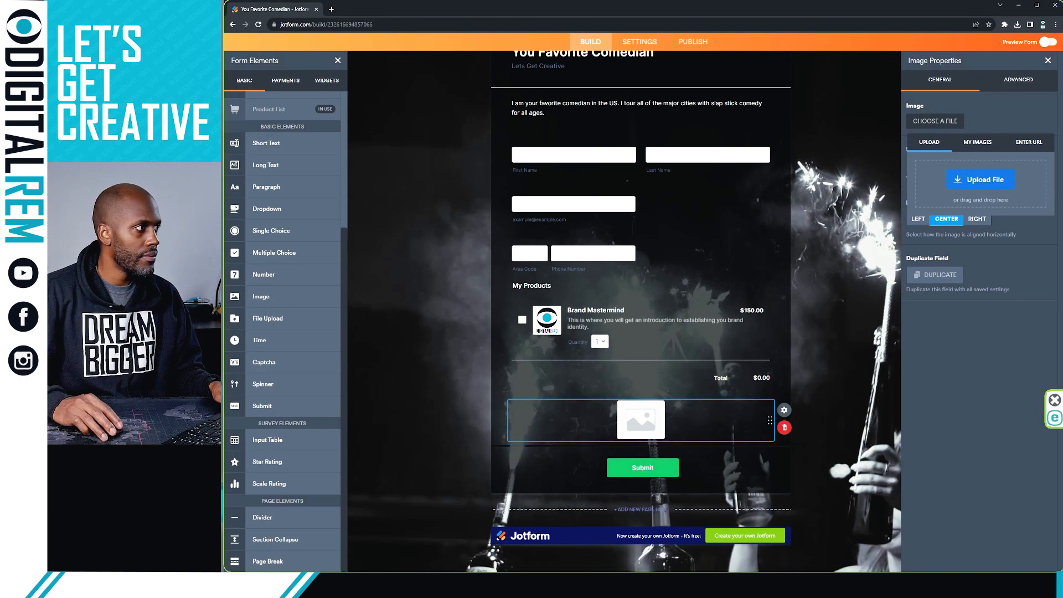
pyautogui.moveTo(685, 231); pyautogui.dragTo(976, 208)
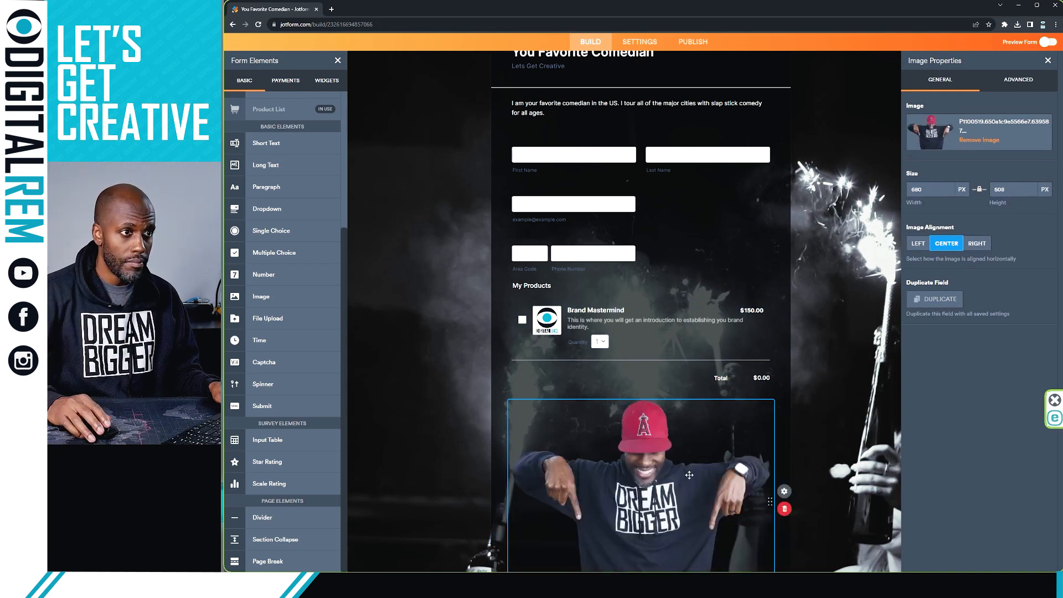
# Step: Try an image width of 300, undo it, and move the photo field lower
pyautogui.scroll(-3, 801, 394)
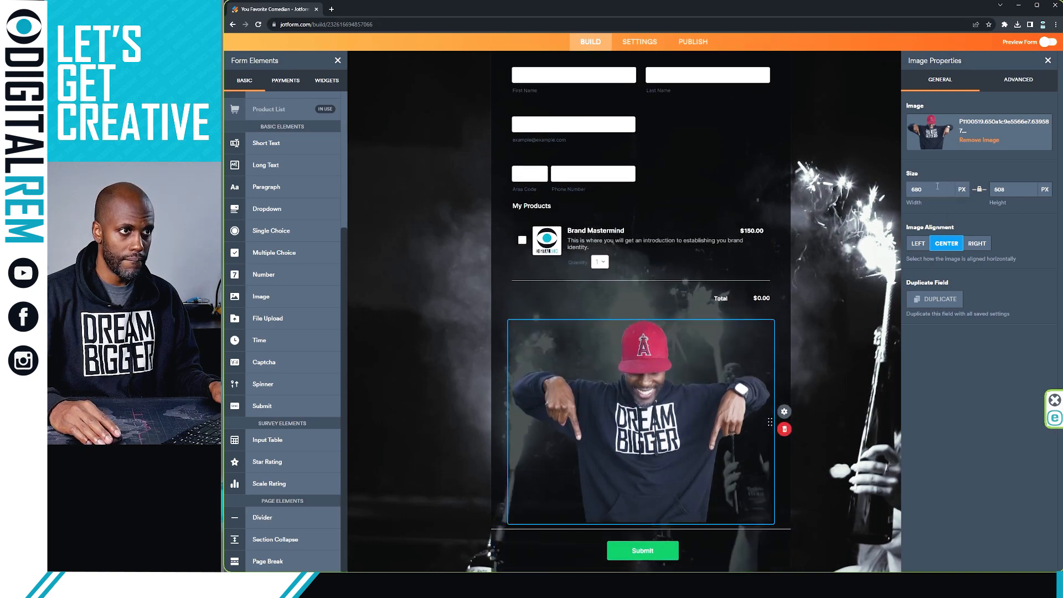
pyautogui.write('300')
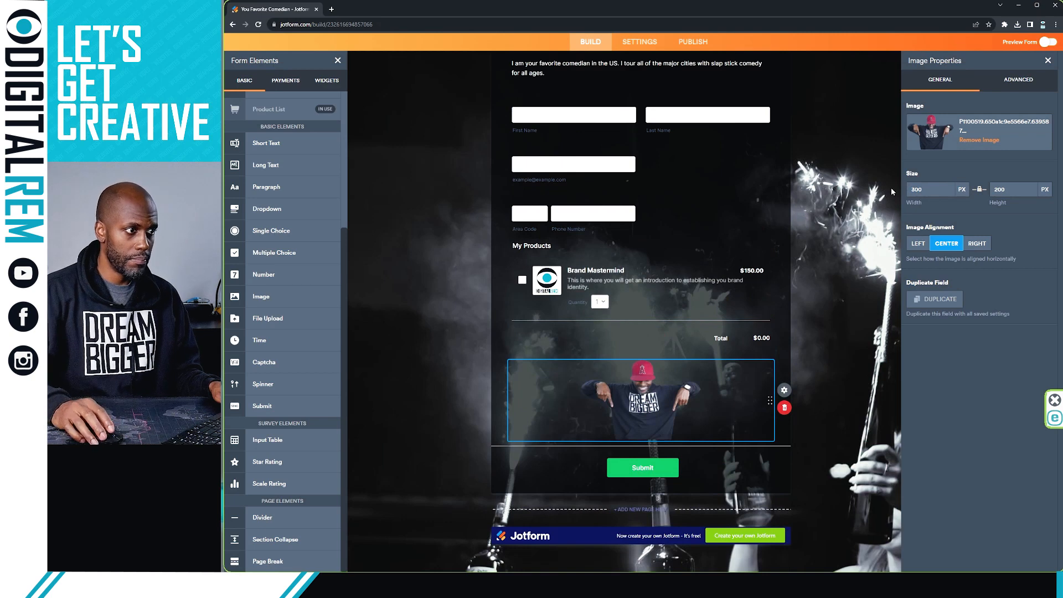
pyautogui.press('BackSpace')
pyautogui.press('BackSpace')
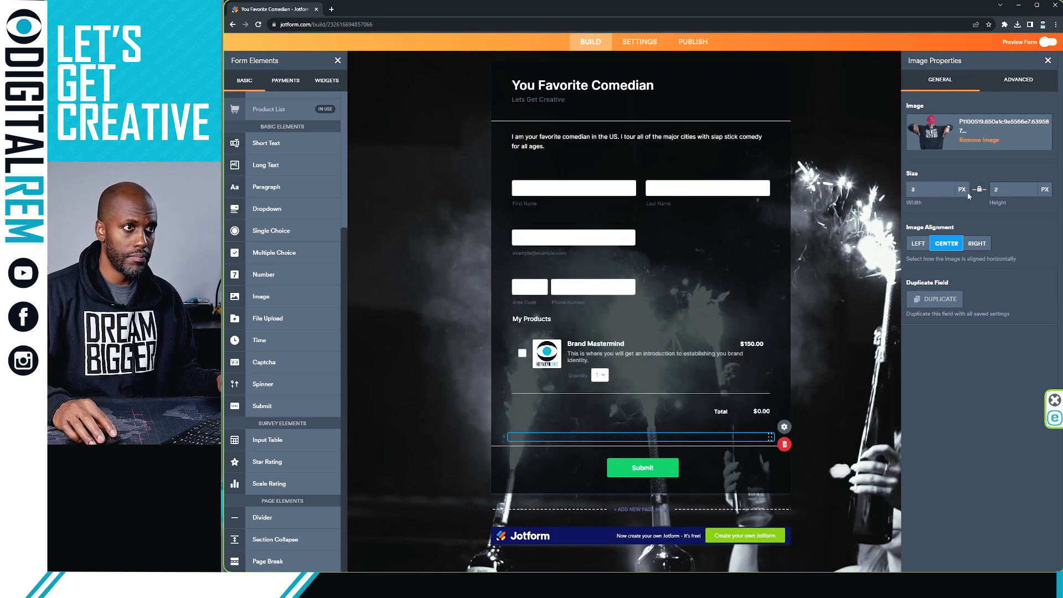
pyautogui.hotkey('ctrl', 'z')
pyautogui.hotkey('ctrl', 'z')
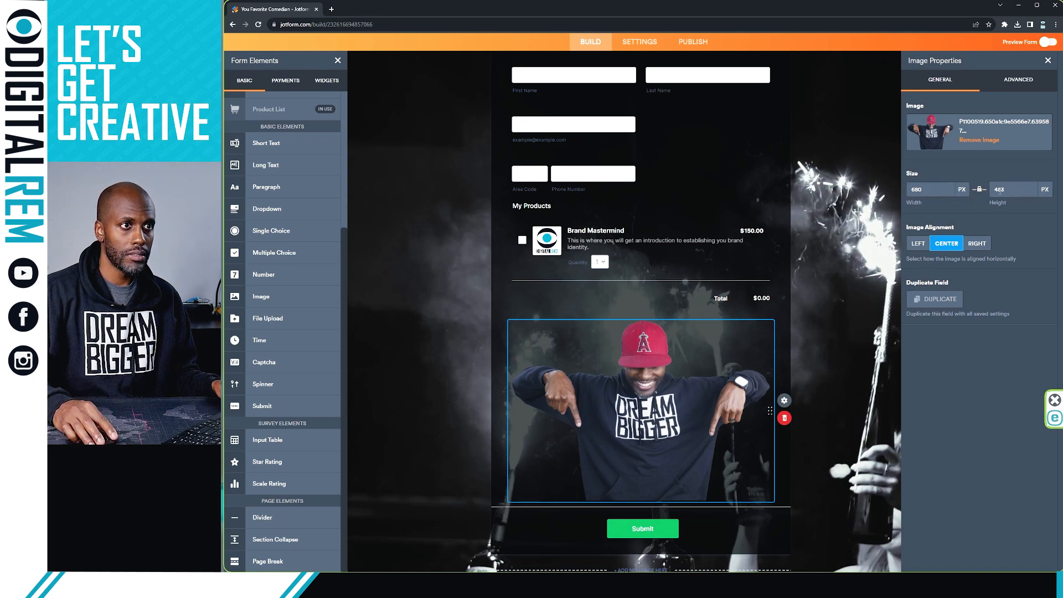
pyautogui.doubleClick(1010, 189)
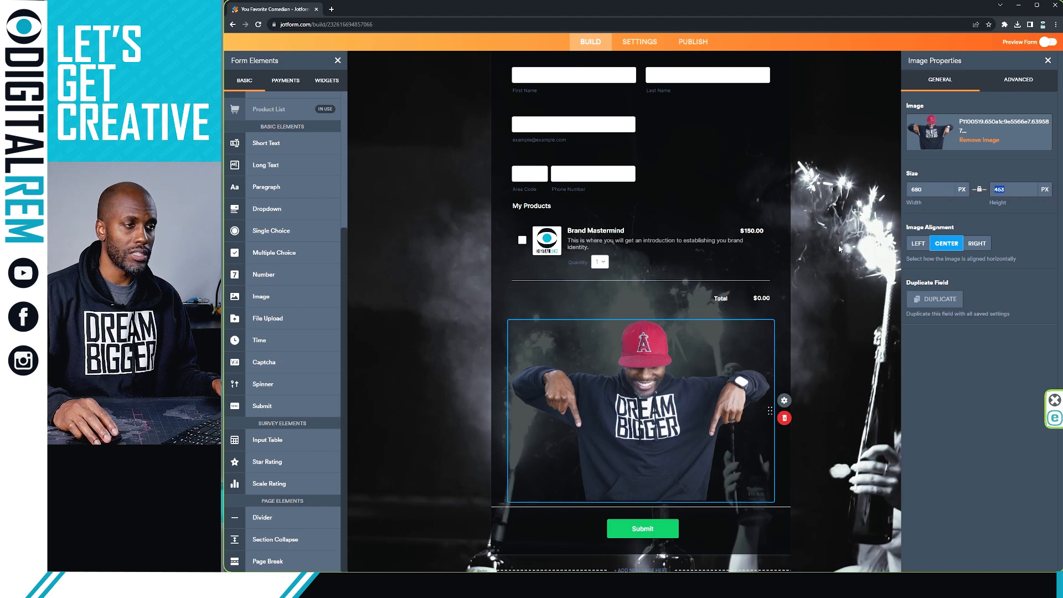
pyautogui.click(732, 333)
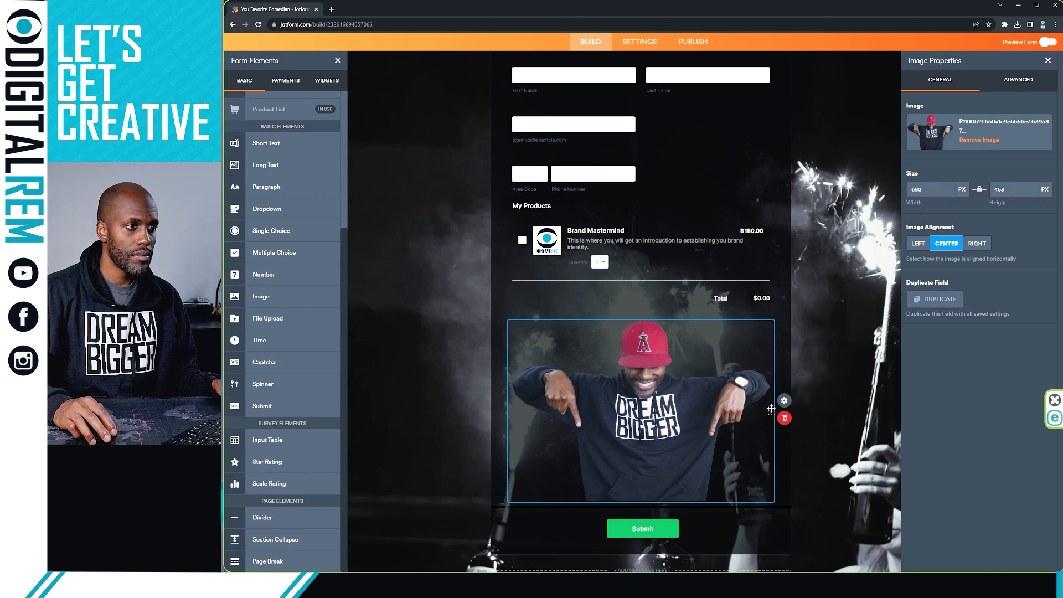
pyautogui.moveTo(768, 325); pyautogui.dragTo(735, 309)
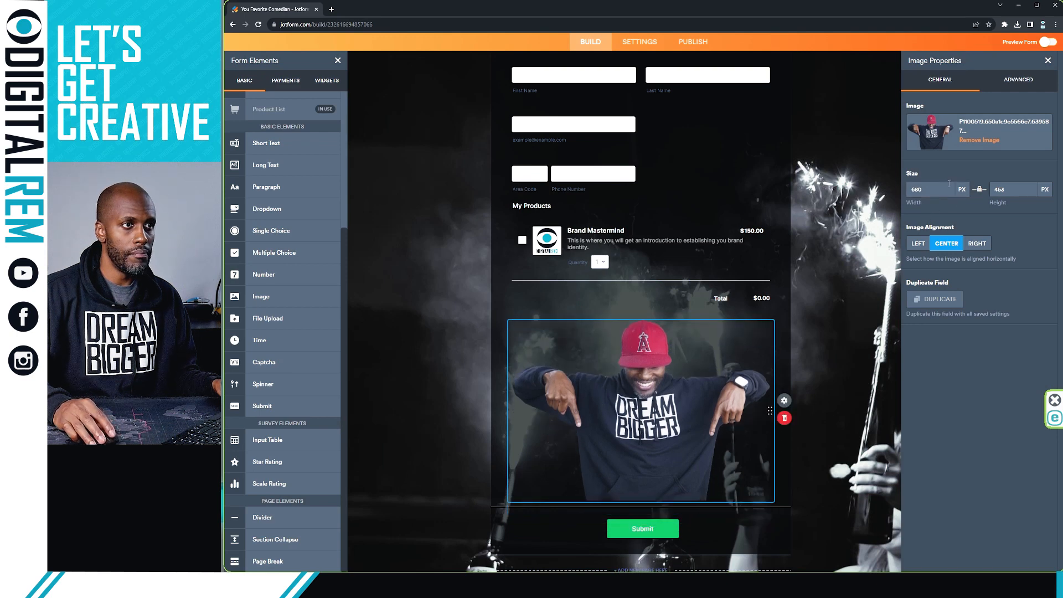
# Step: Retype the image width and height as 160, then delete the image field
pyautogui.doubleClick(925, 191)
pyautogui.write('300')
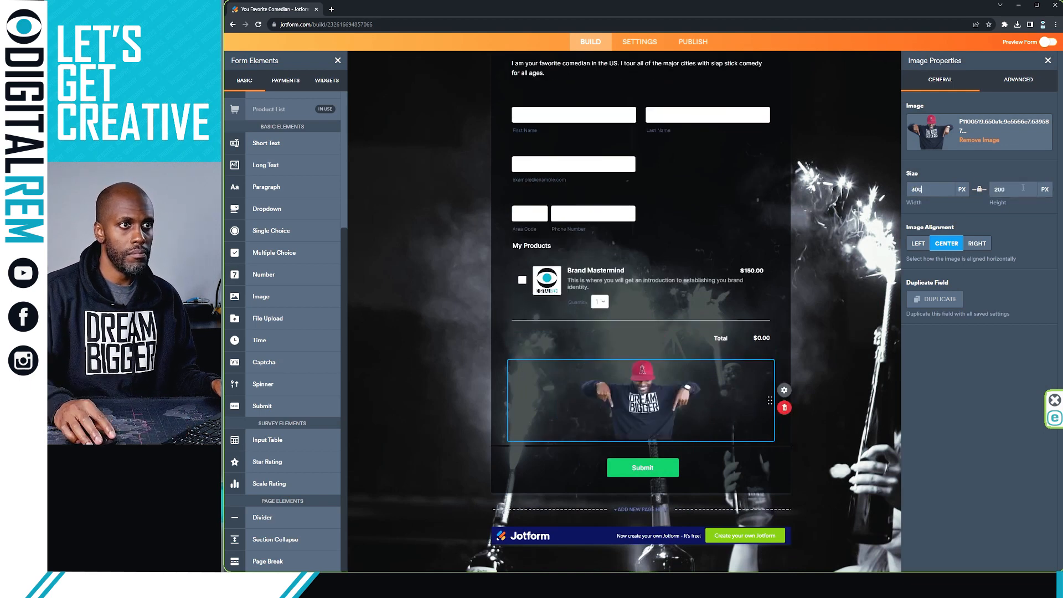
pyautogui.write('160')
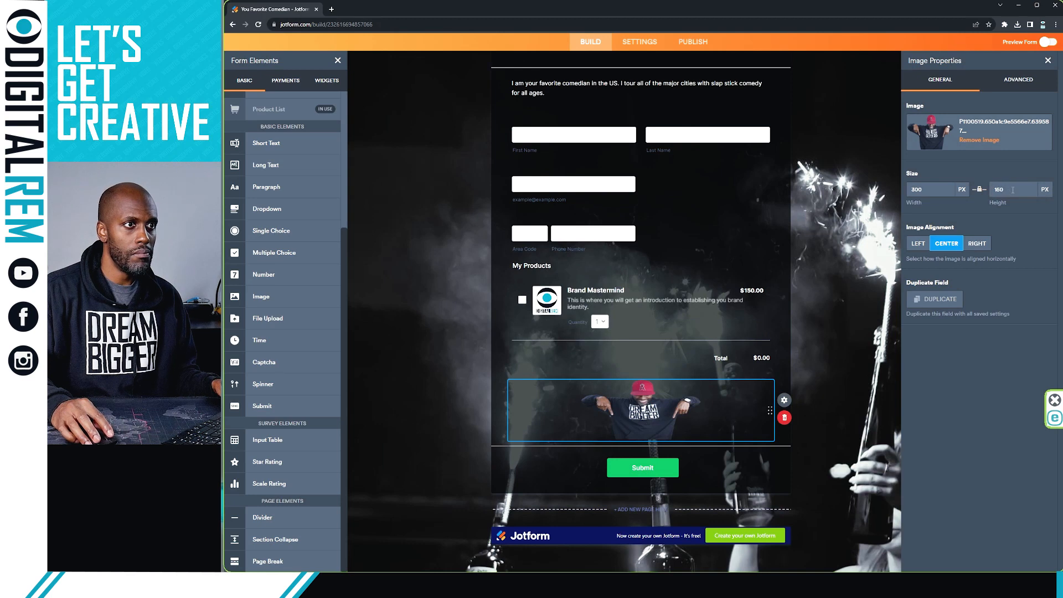
pyautogui.moveTo(1012, 190); pyautogui.dragTo(985, 193)
pyautogui.write('105')
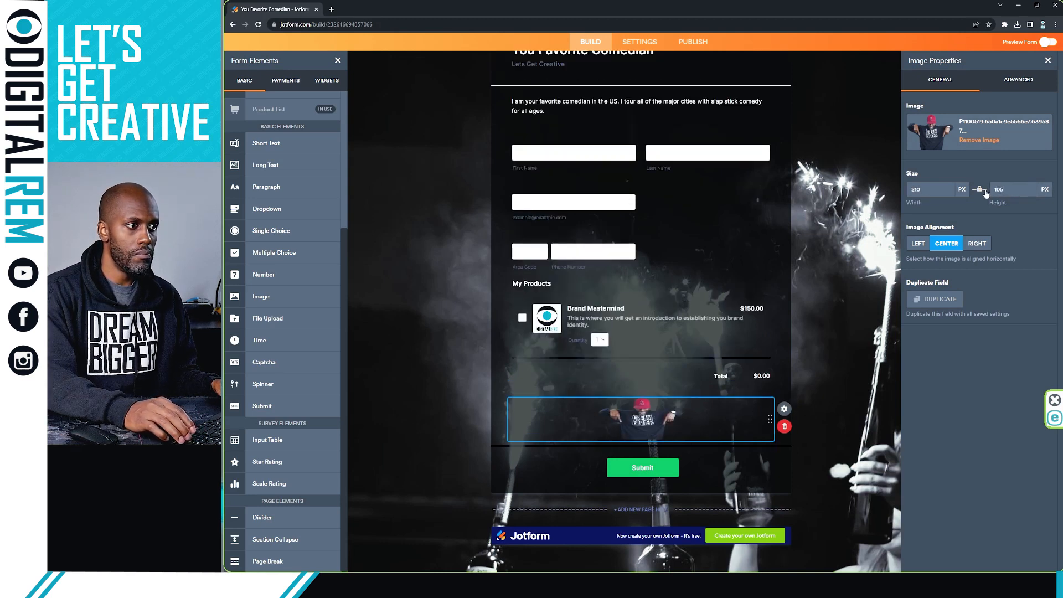
pyautogui.write('0')
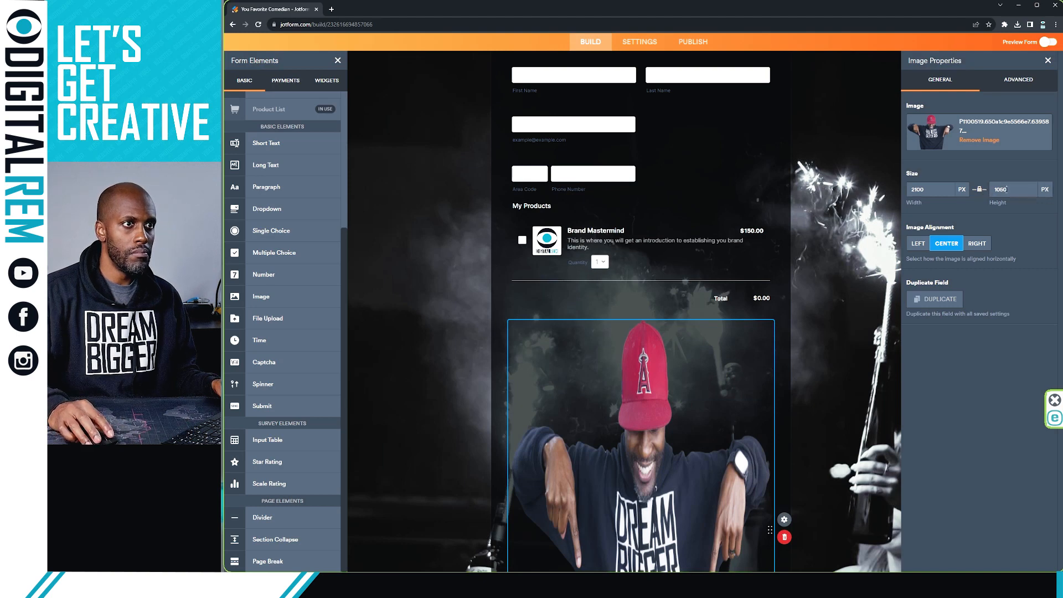
pyautogui.press('BackSpace')
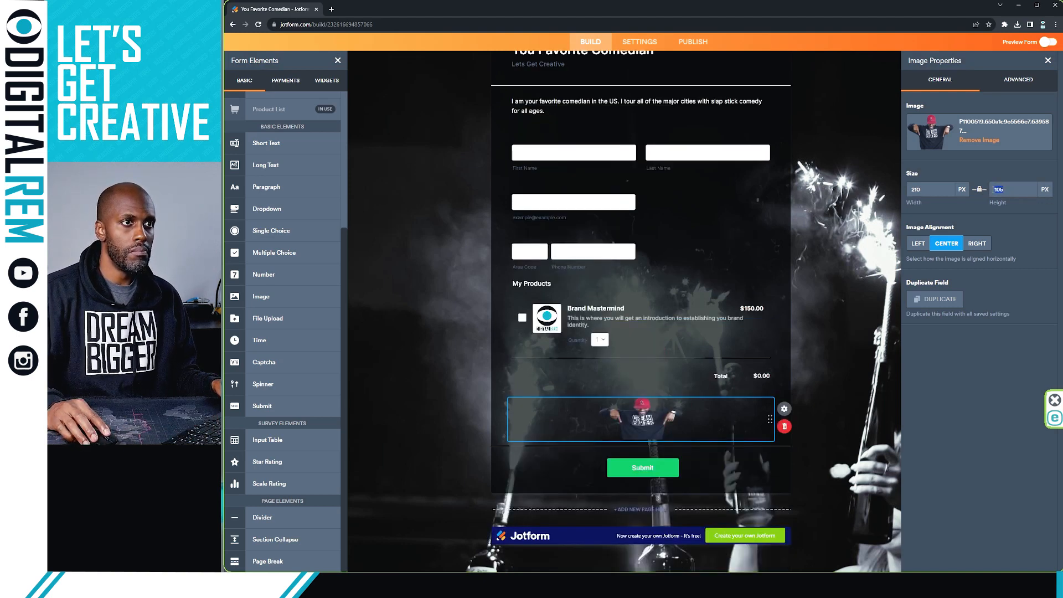
pyautogui.write('160')
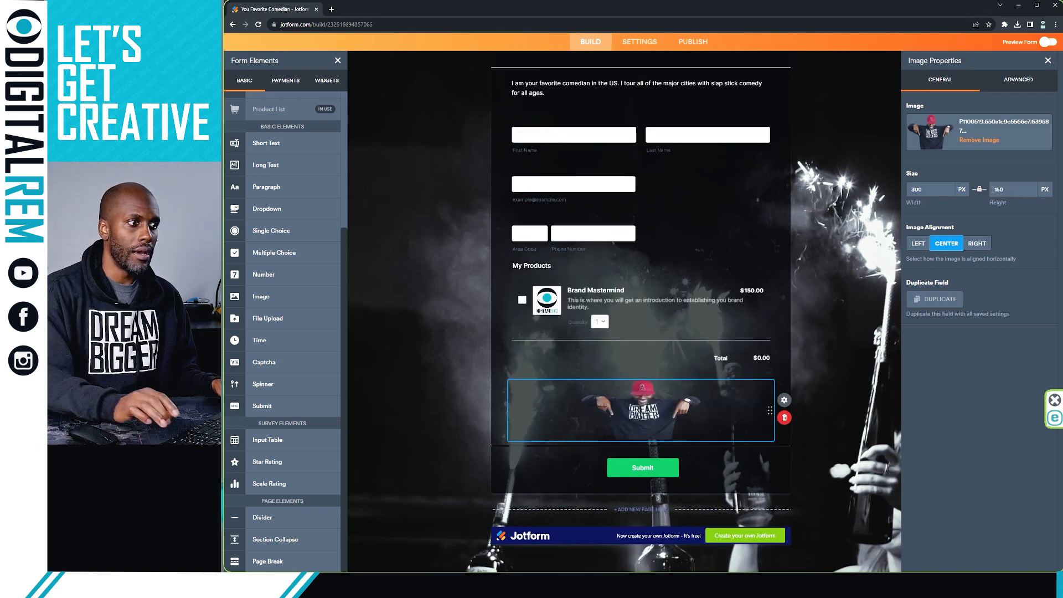
pyautogui.click(784, 417)
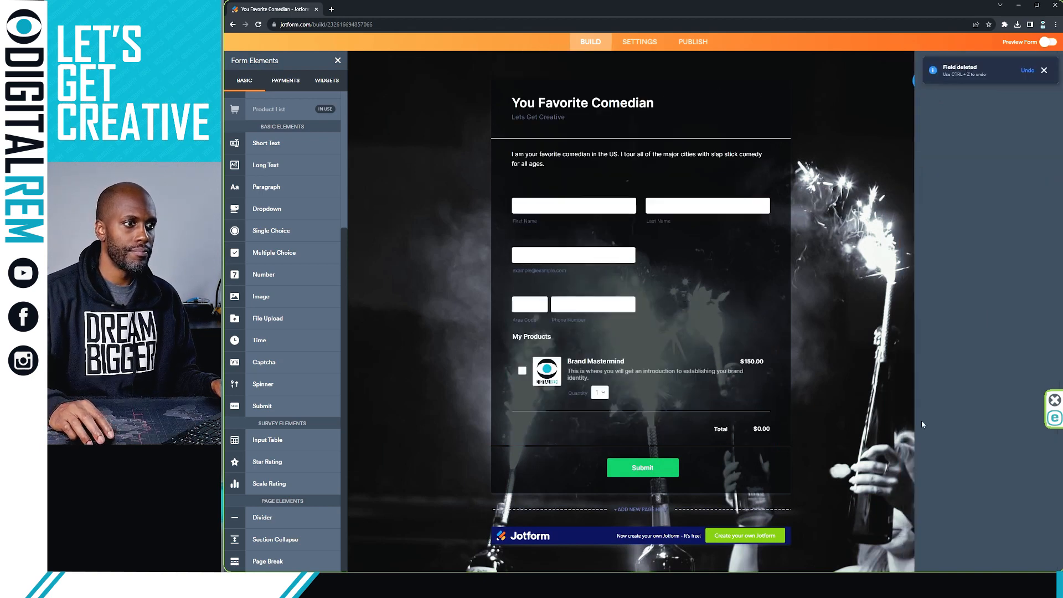
pyautogui.scroll(3, 861, 288)
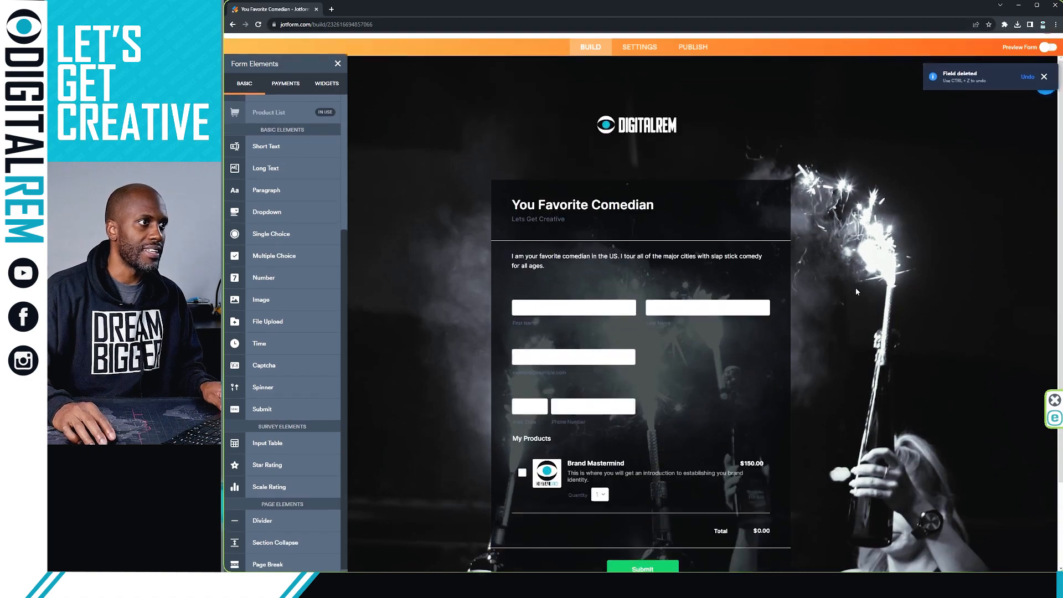
pyautogui.scroll(-3, 760, 236)
pyautogui.scroll(-1, 759, 234)
pyautogui.scroll(3, 753, 221)
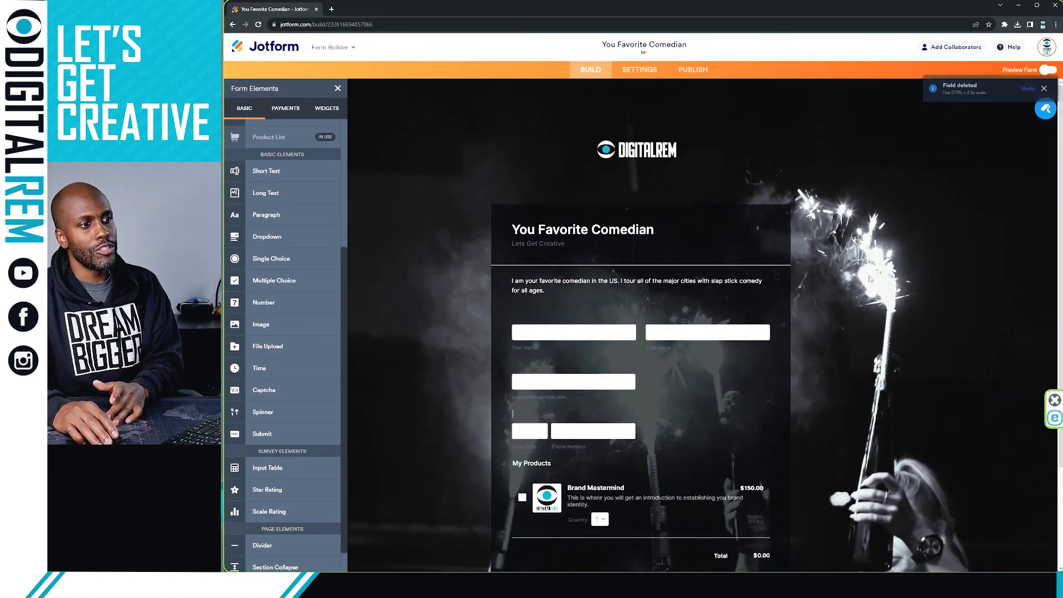
pyautogui.scroll(-3, 932, 285)
pyautogui.scroll(3, 774, 249)
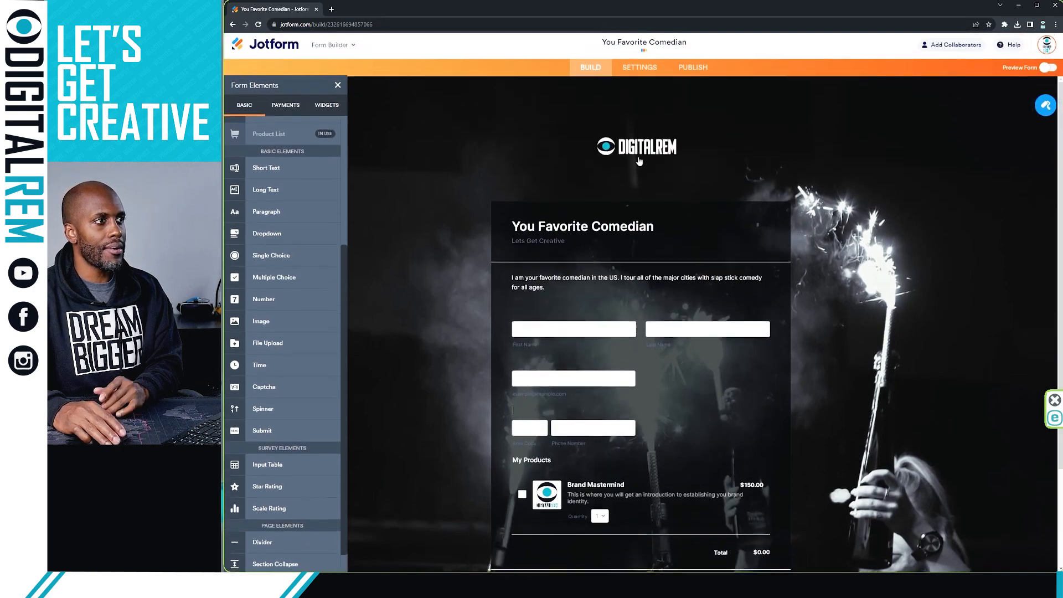
pyautogui.scroll(-2, 639, 242)
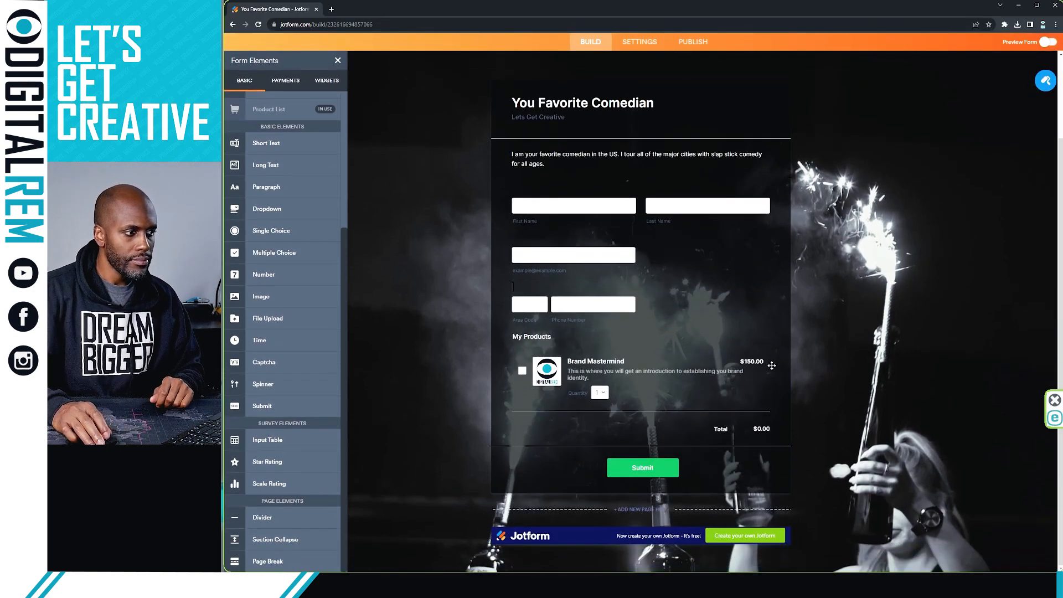
pyautogui.scroll(2, 835, 355)
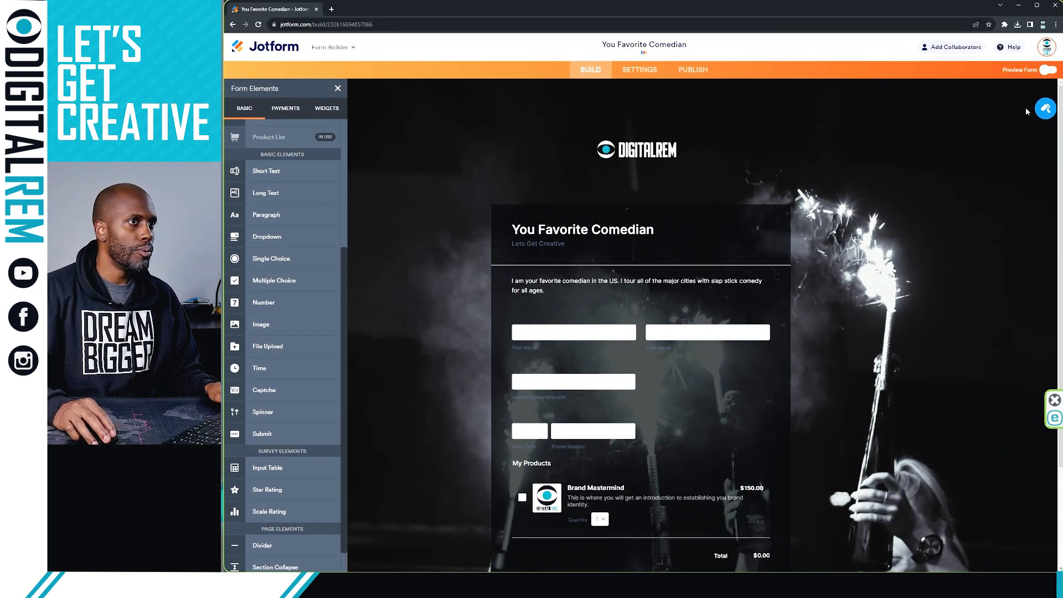
pyautogui.scroll(-1, 954, 149)
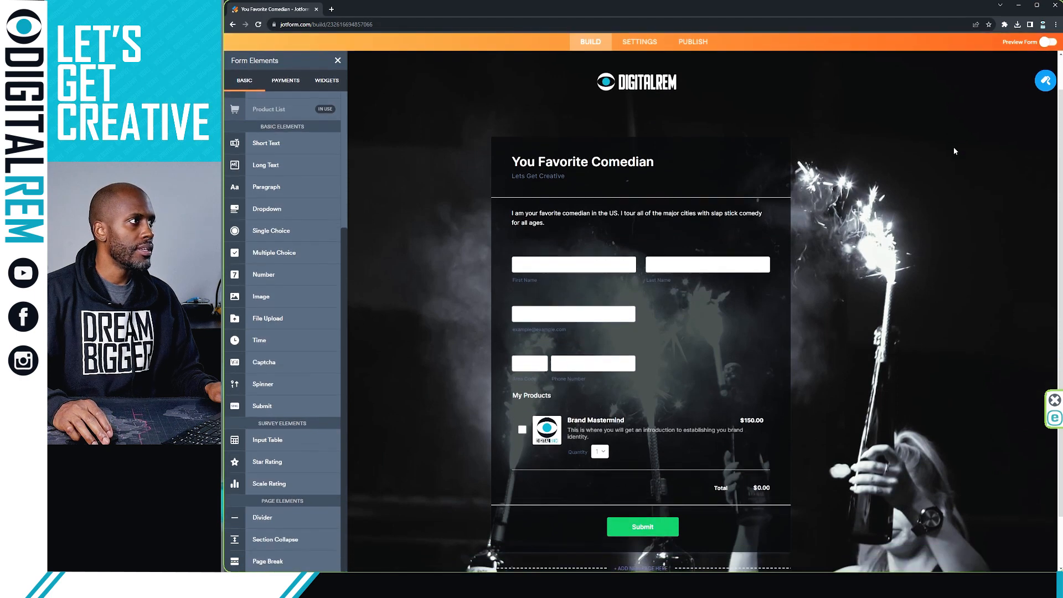
pyautogui.scroll(1, 953, 147)
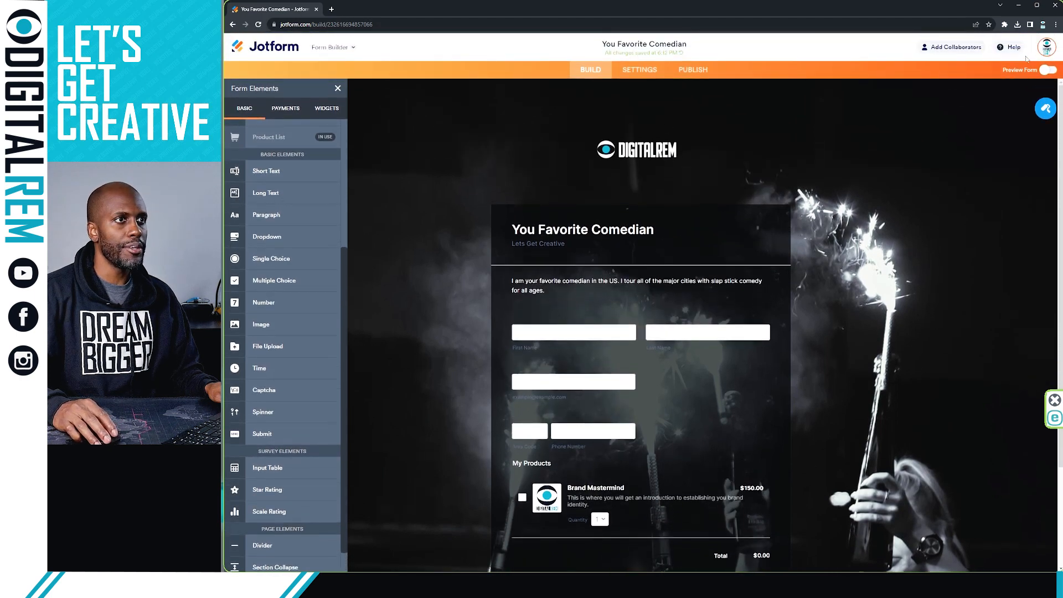
pyautogui.click(1043, 69)
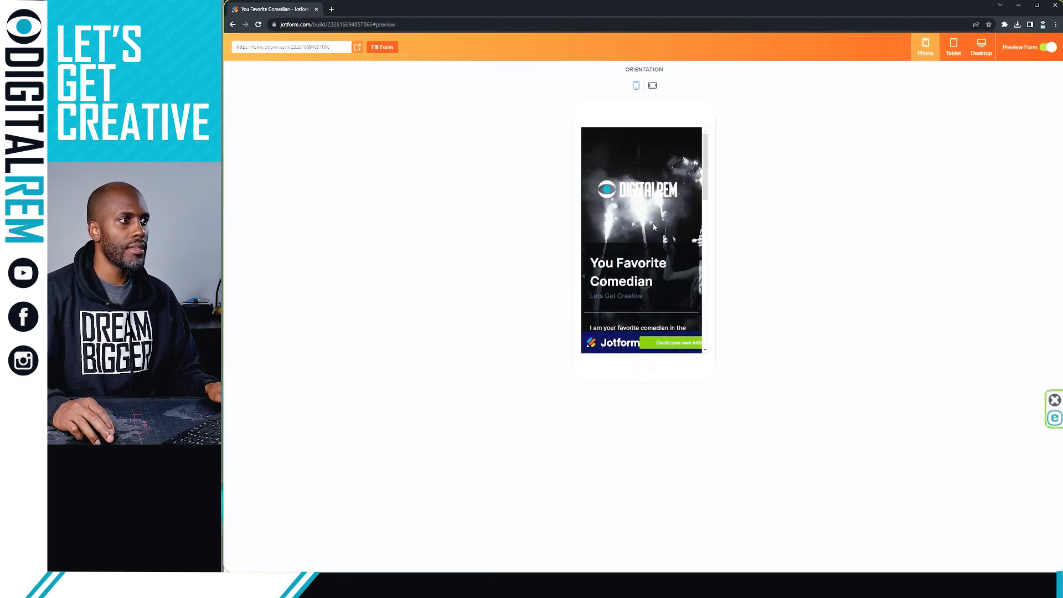
pyautogui.click(981, 50)
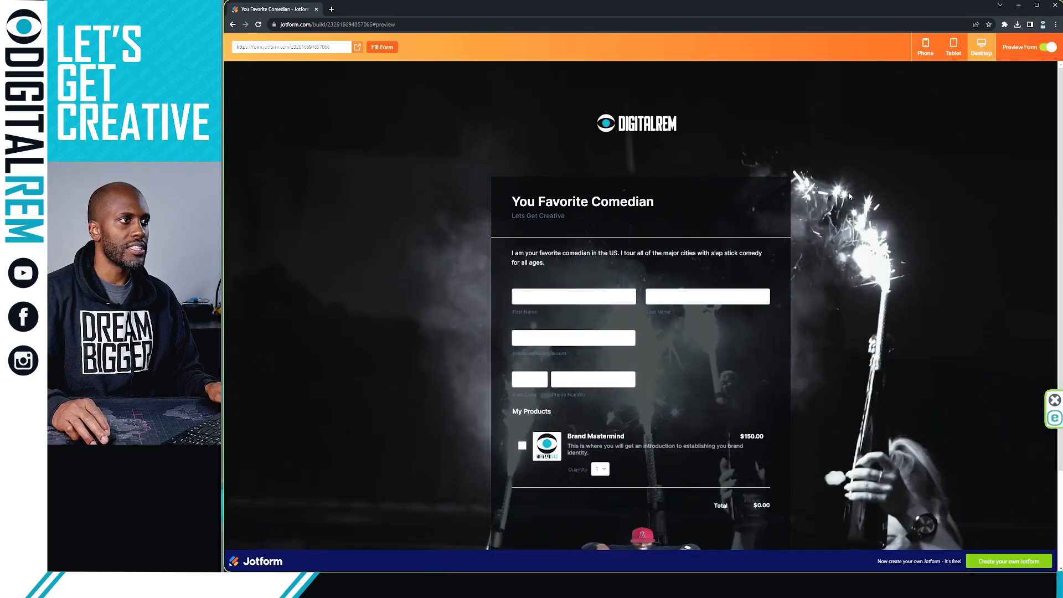
pyautogui.scroll(-2, 744, 242)
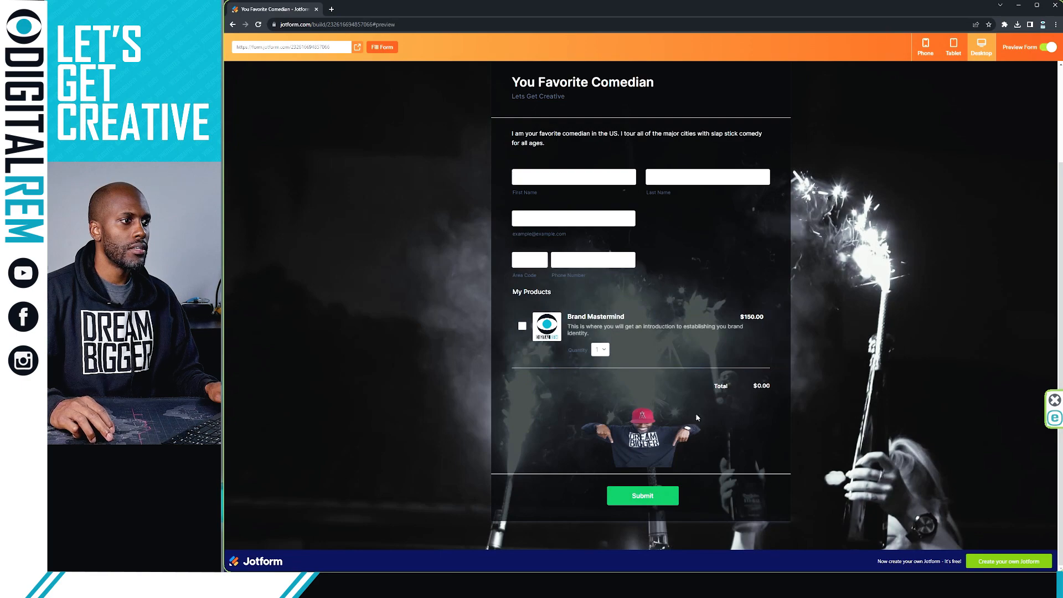
pyautogui.click(1051, 48)
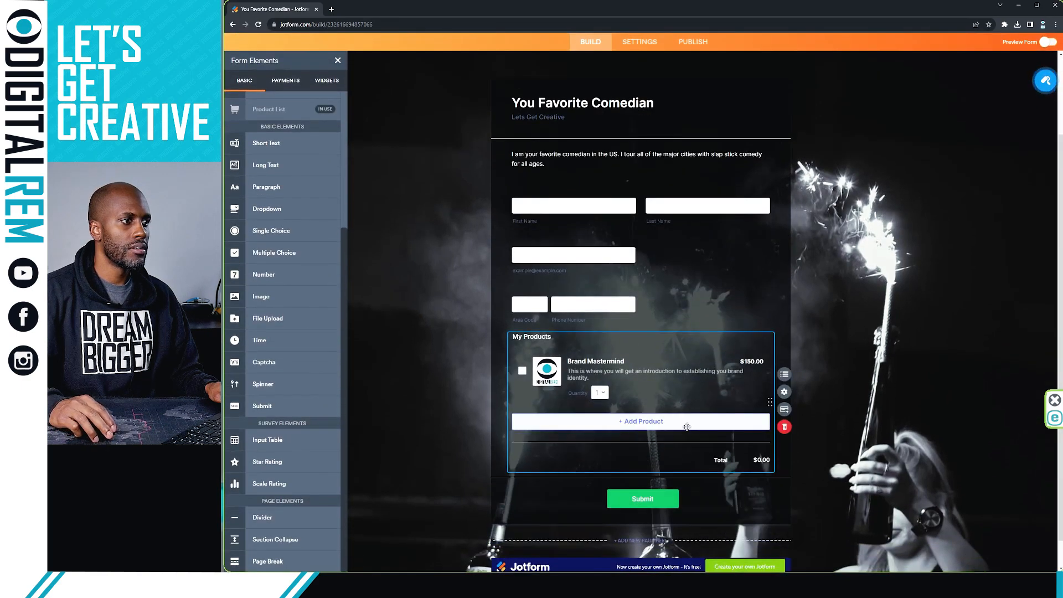
# Step: Go through the form's Settings to the Publish page showing the direct share link
pyautogui.scroll(2, 764, 314)
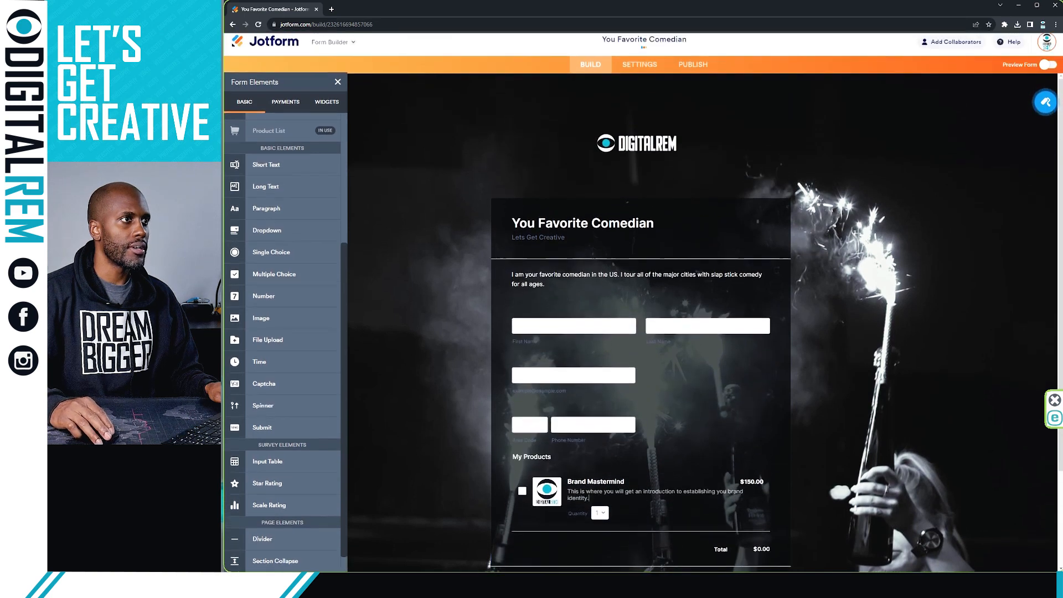
pyautogui.click(641, 70)
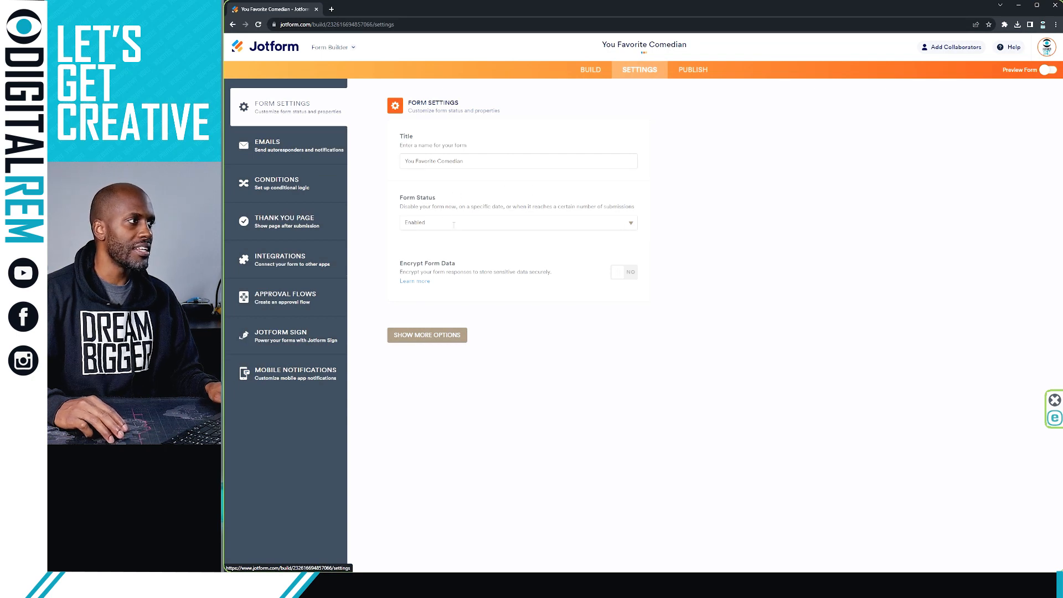
pyautogui.click(690, 69)
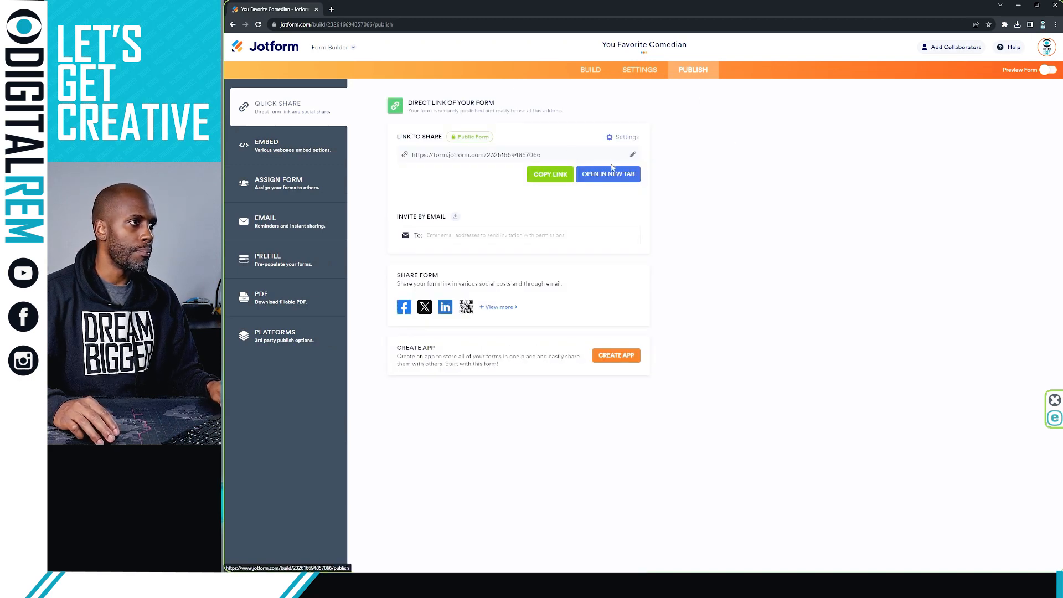
# Step: Copy the form's direct share link, then review the Prefill, PDF and Platforms publishing options
pyautogui.click(564, 170)
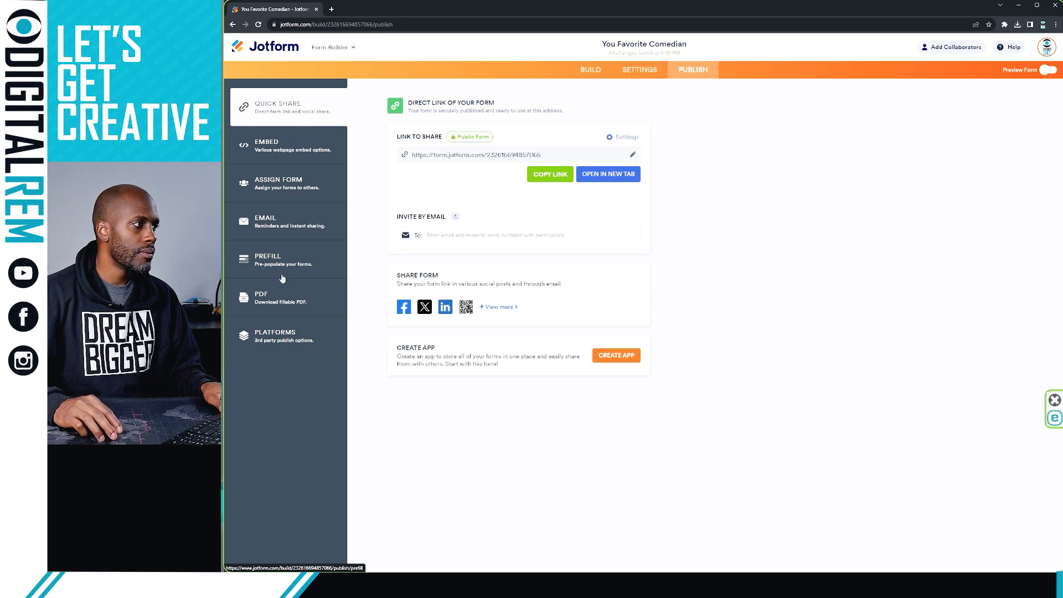
pyautogui.click(280, 272)
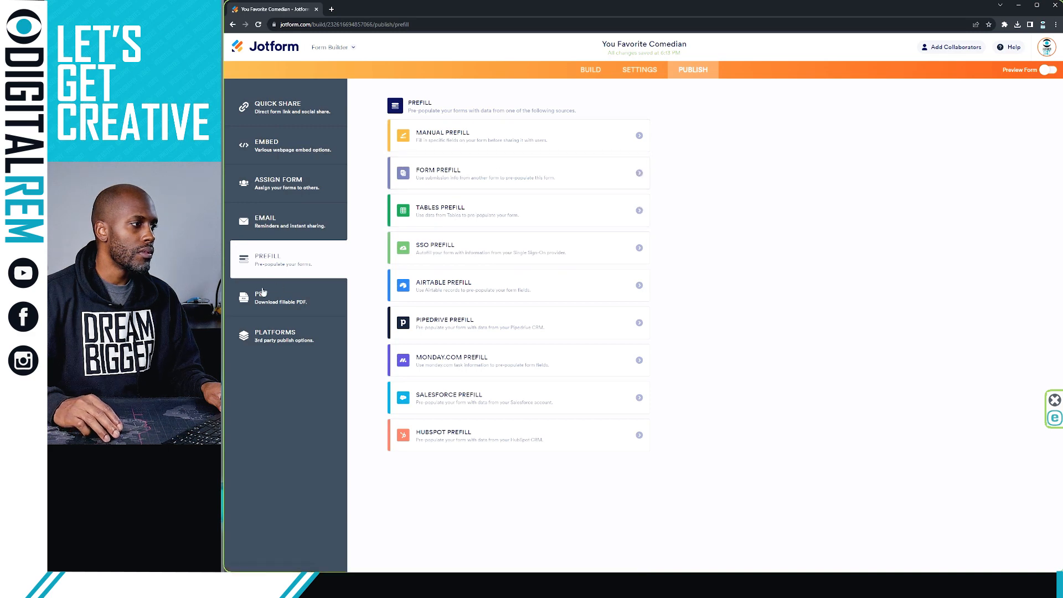
pyautogui.click(264, 299)
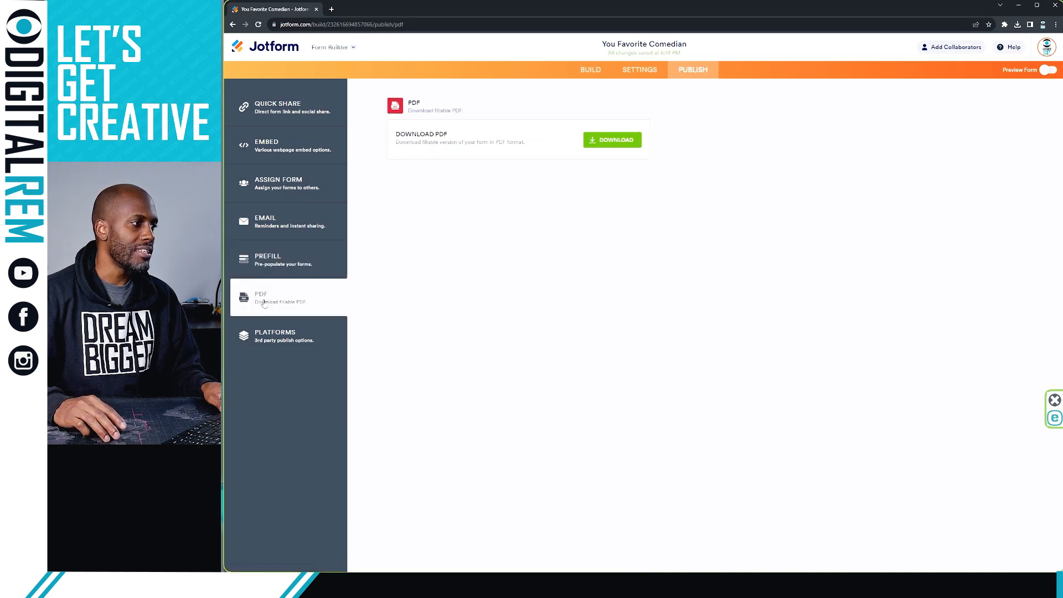
pyautogui.click(267, 334)
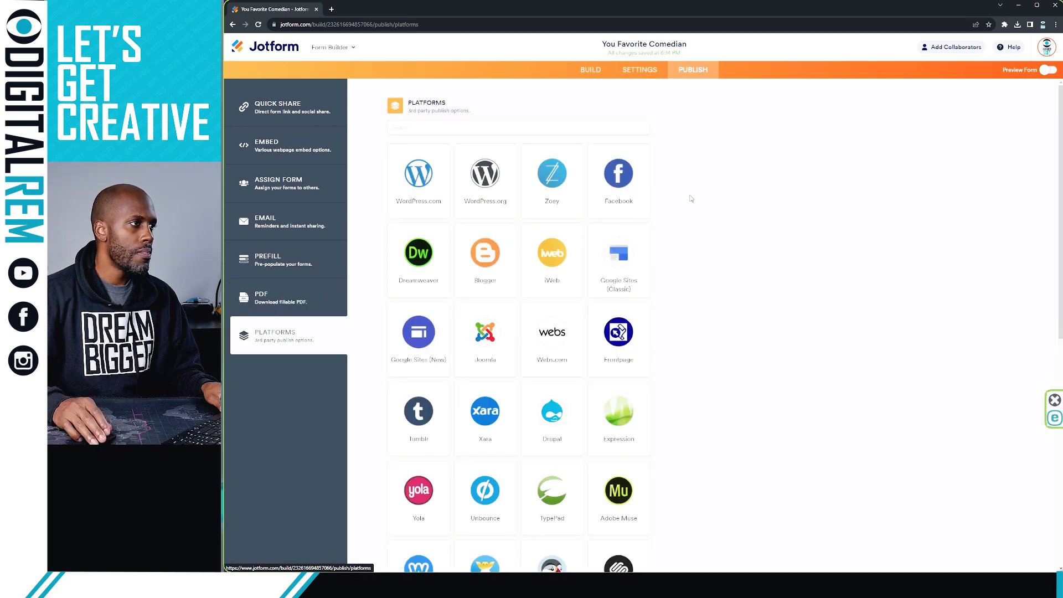
pyautogui.scroll(-1, 690, 199)
pyautogui.scroll(-5, 690, 200)
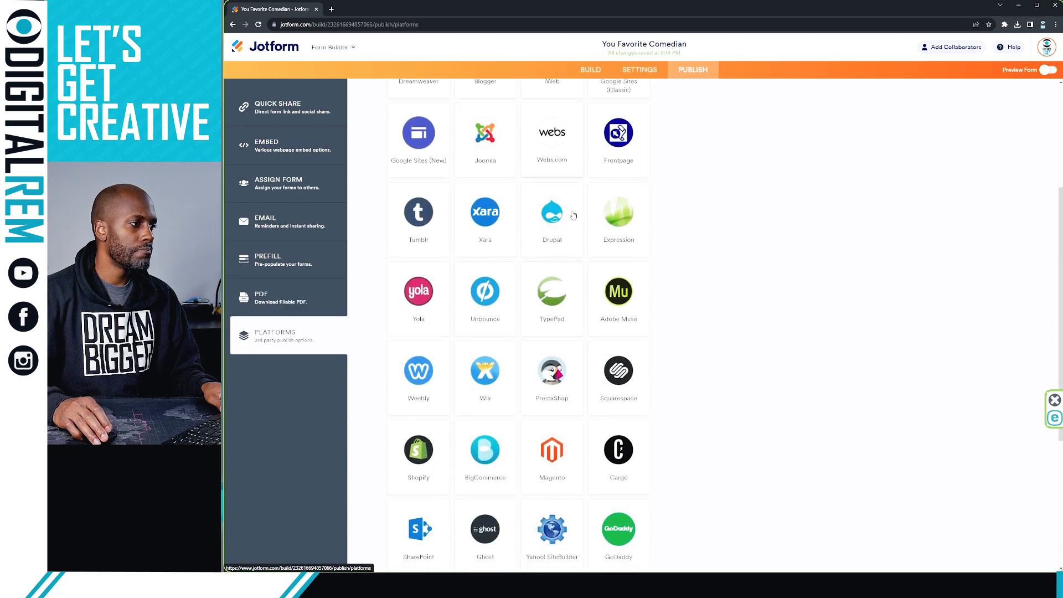
pyautogui.scroll(6, 571, 213)
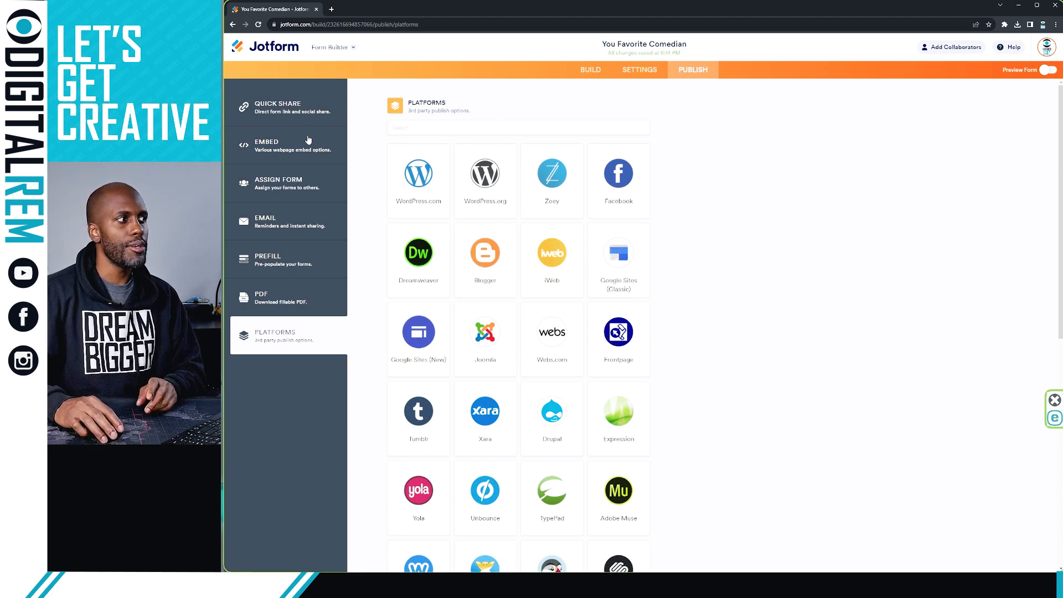
# Step: Check the Embed options, return to Quick Share, then go back to the form builder
pyautogui.click(308, 141)
pyautogui.click(301, 108)
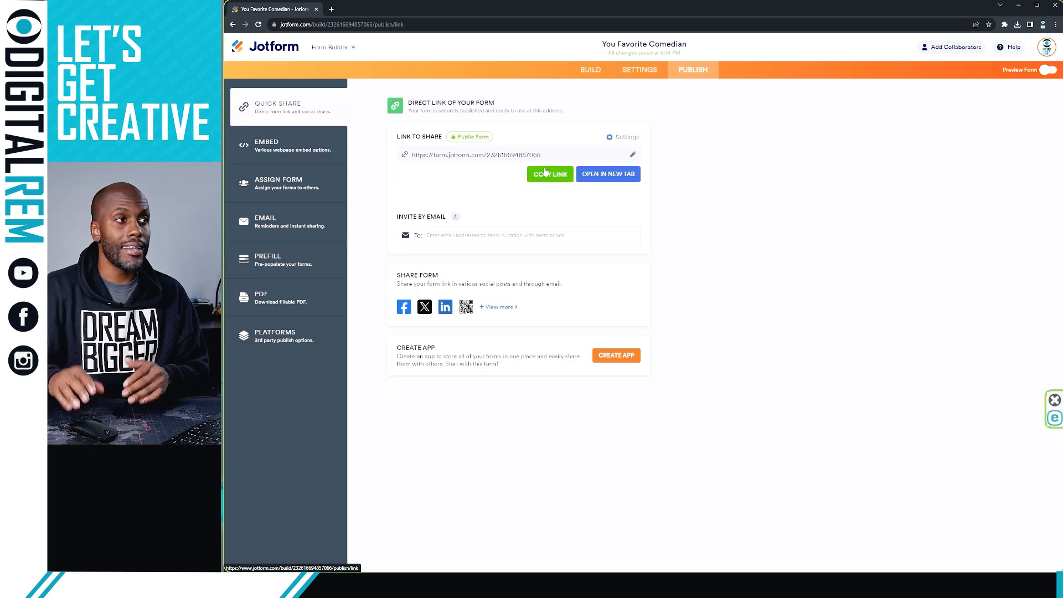
pyautogui.click(596, 71)
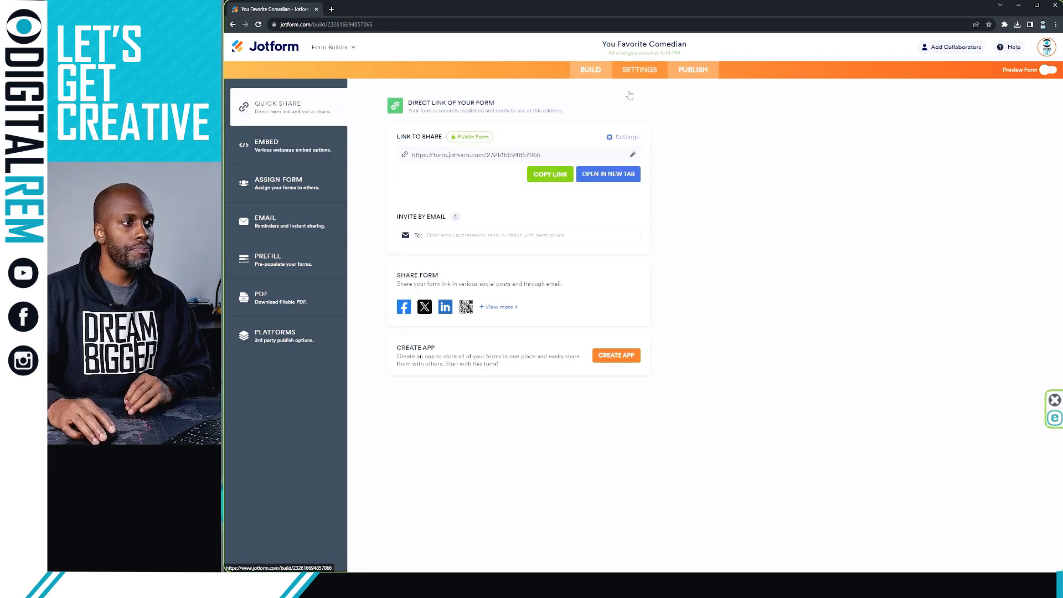
# Step: Scroll down the builder canvas to view the finished You Favorite Comedian form
pyautogui.scroll(-2, 671, 232)
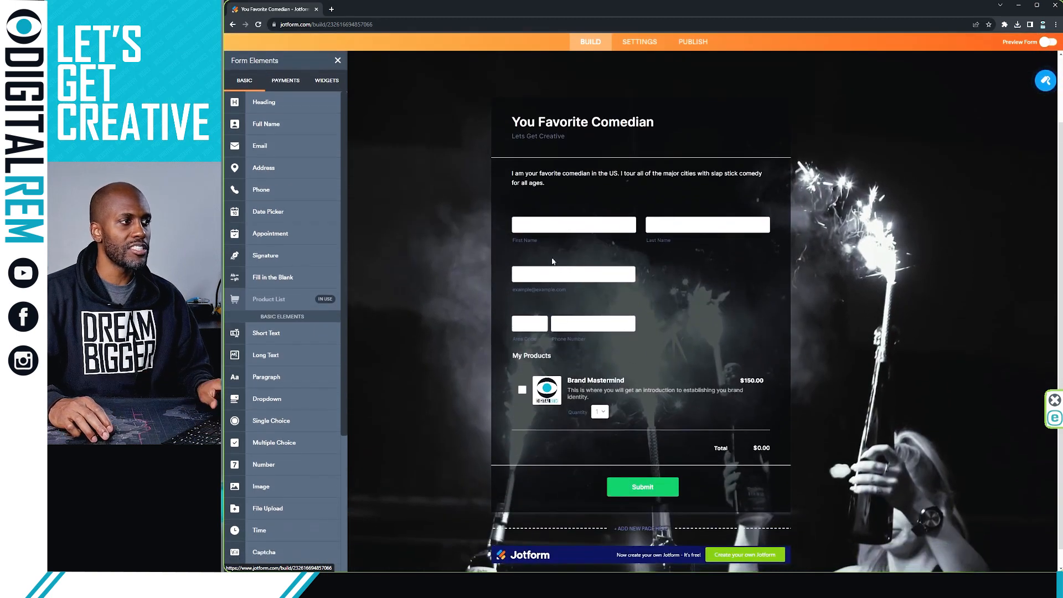